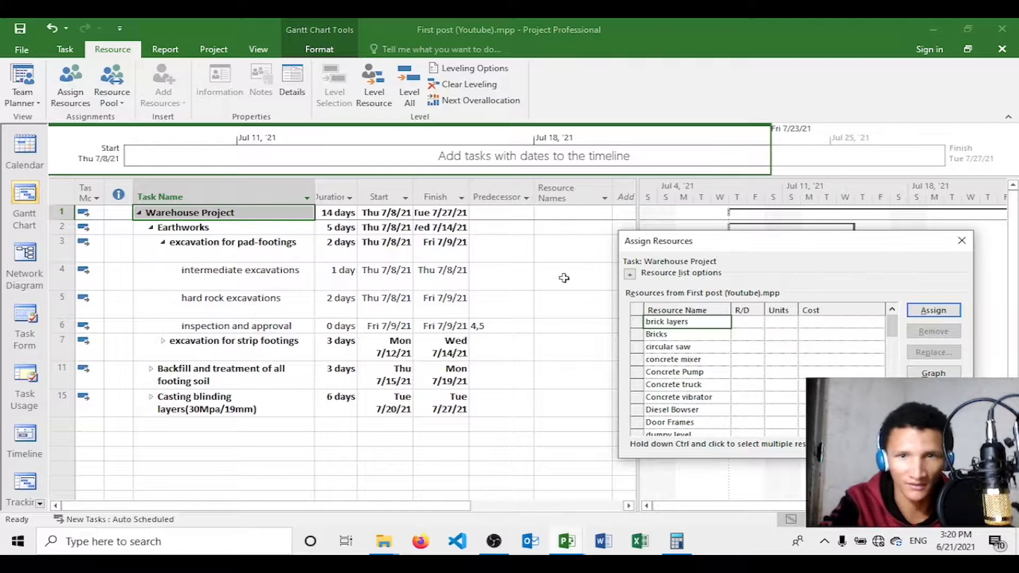
click(240, 213)
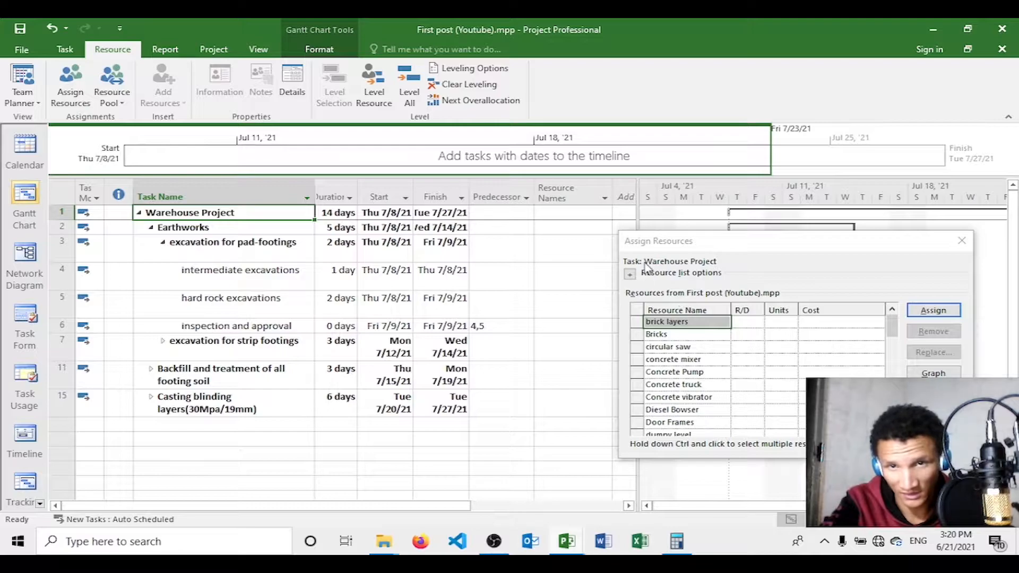
click(252, 237)
click(252, 228)
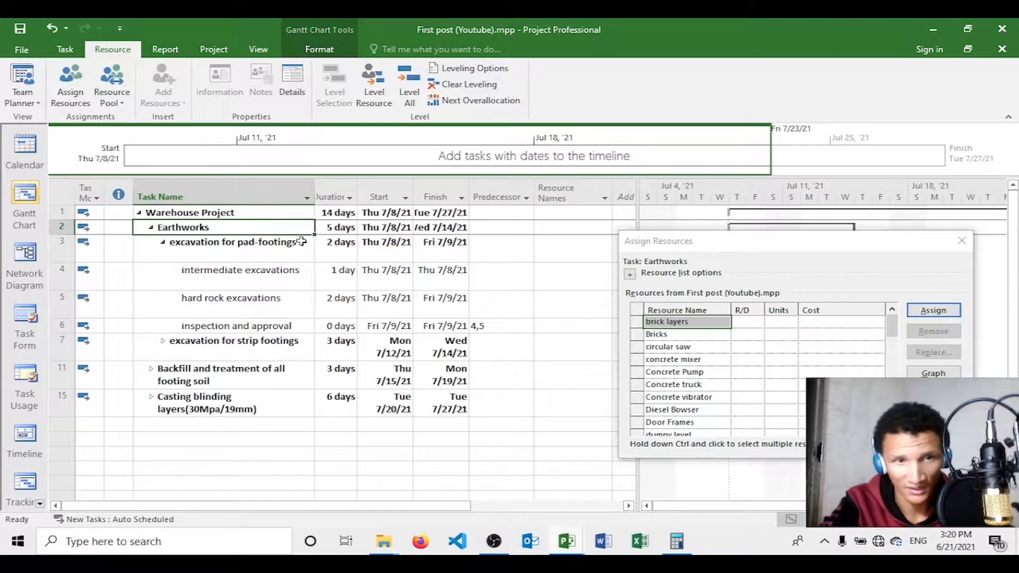
click(258, 240)
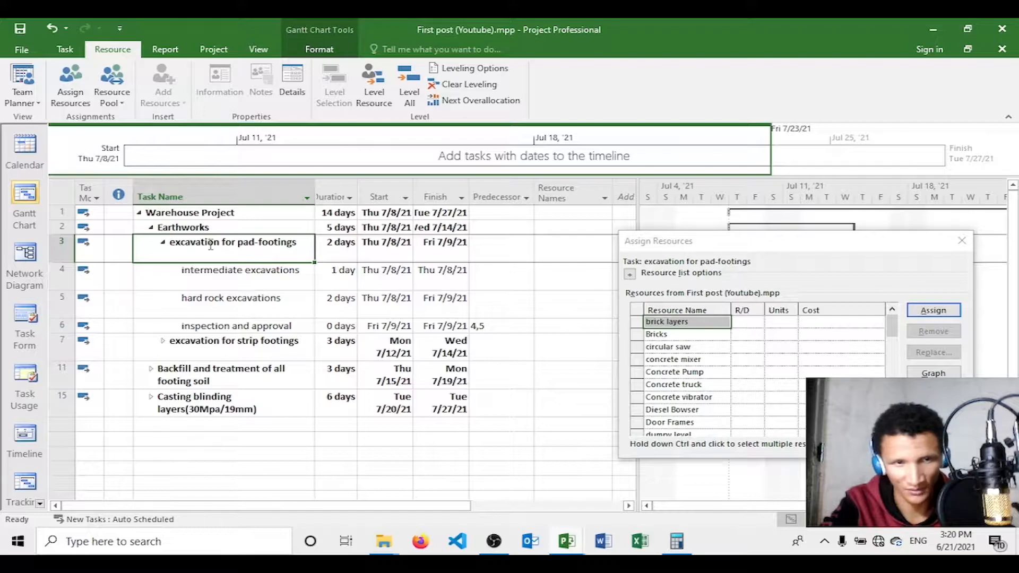
click(209, 275)
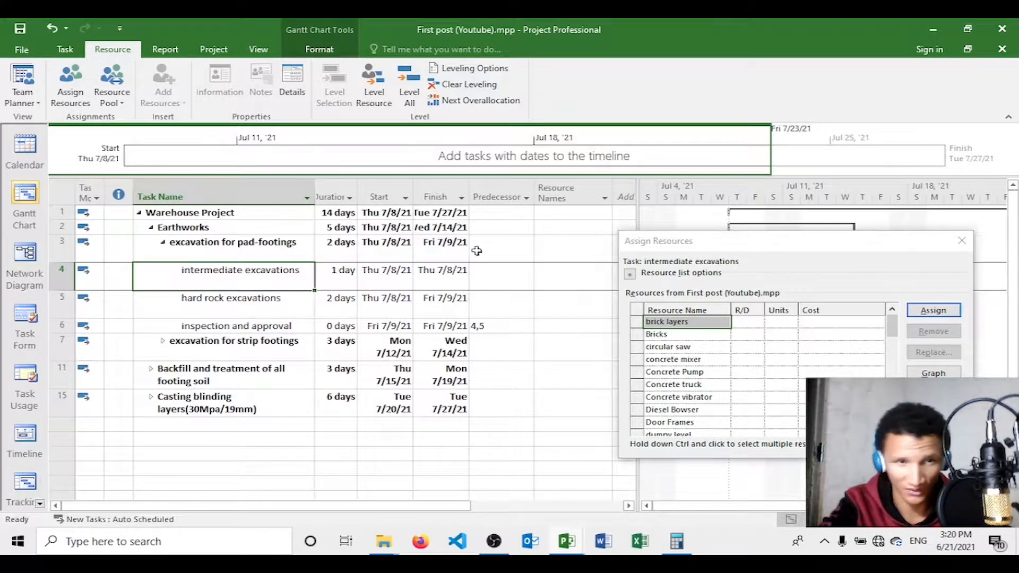
- Assign the Project Manager and Site Supervisor resources together to the Warehouse Project summary task
click(255, 214)
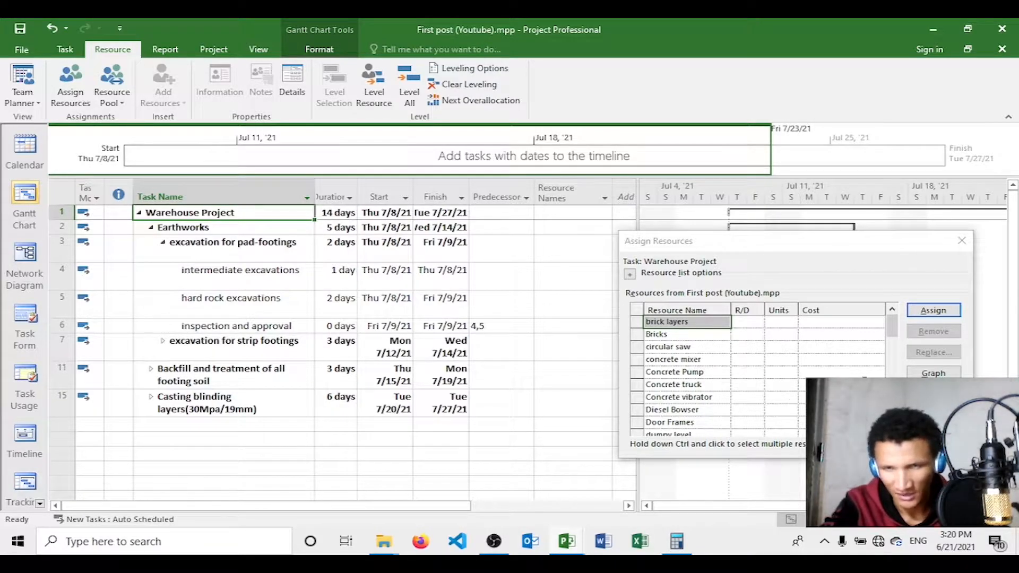
drag(892, 330, 892, 392)
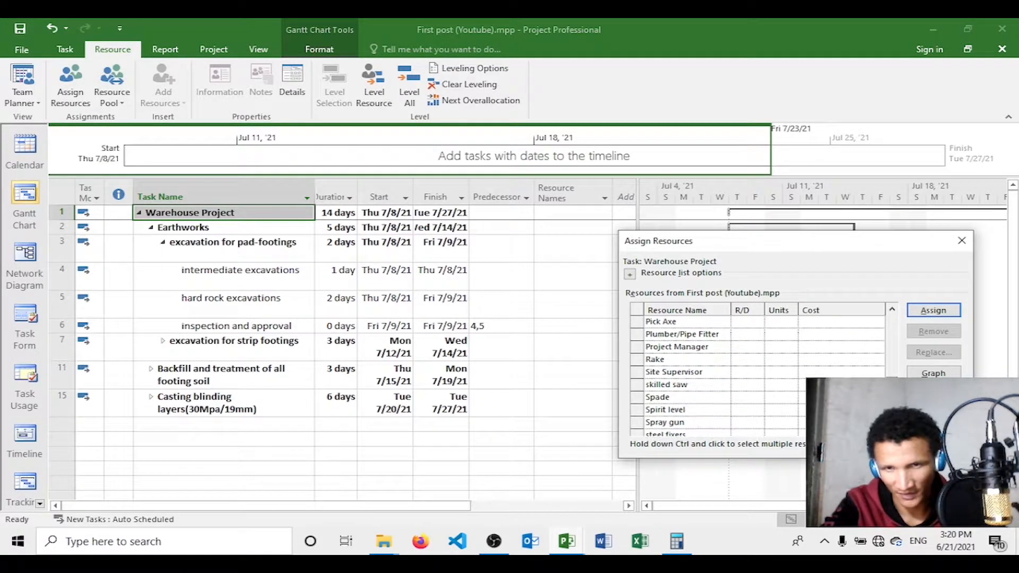
click(693, 348)
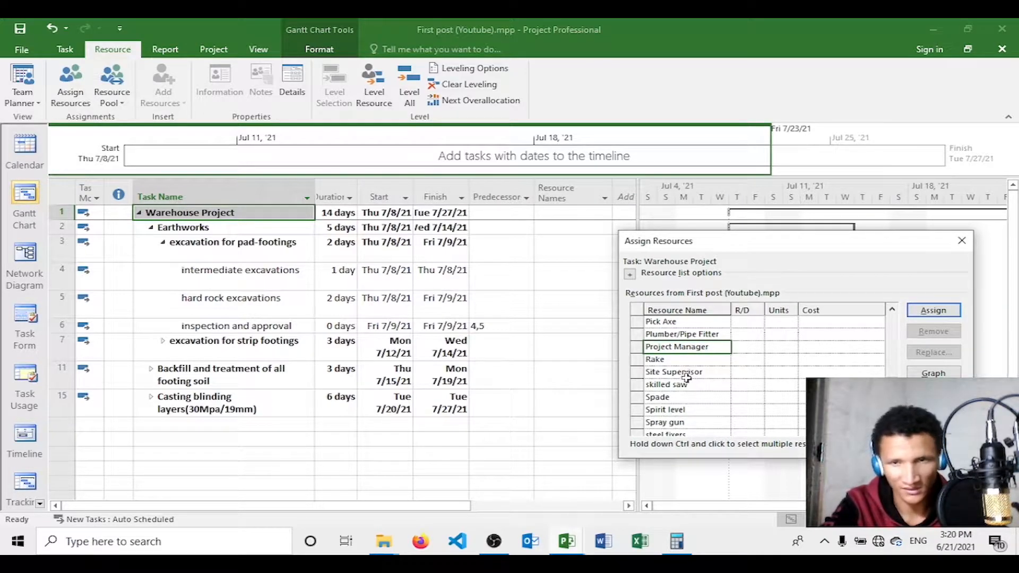
shift+click(685, 372)
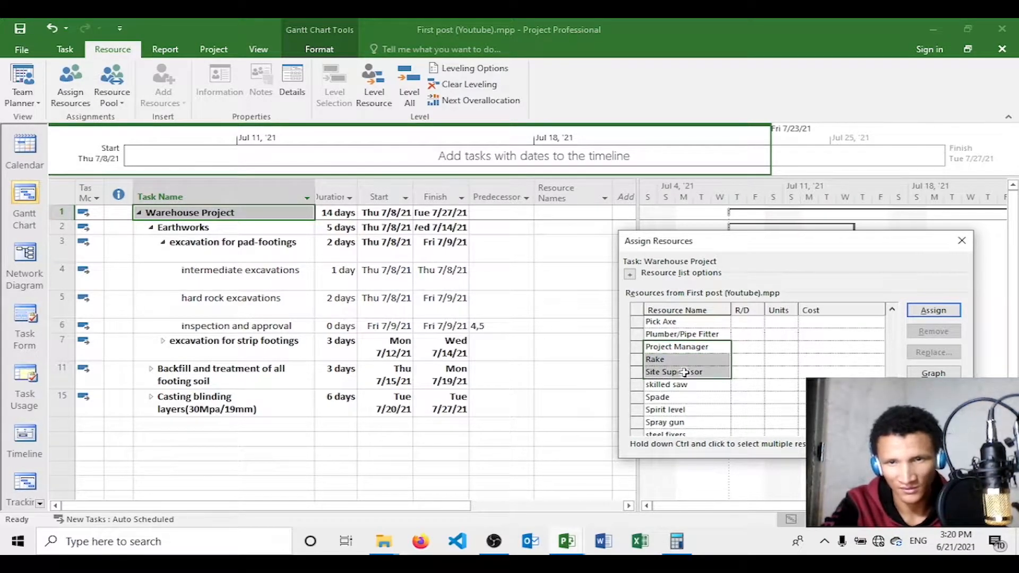
click(690, 348)
click(686, 350)
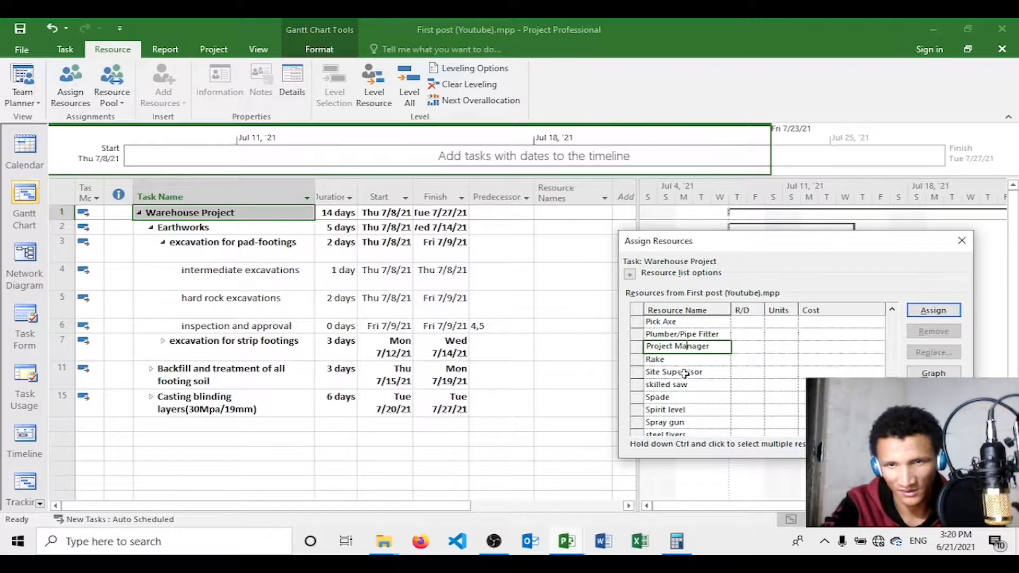
shift+click(682, 374)
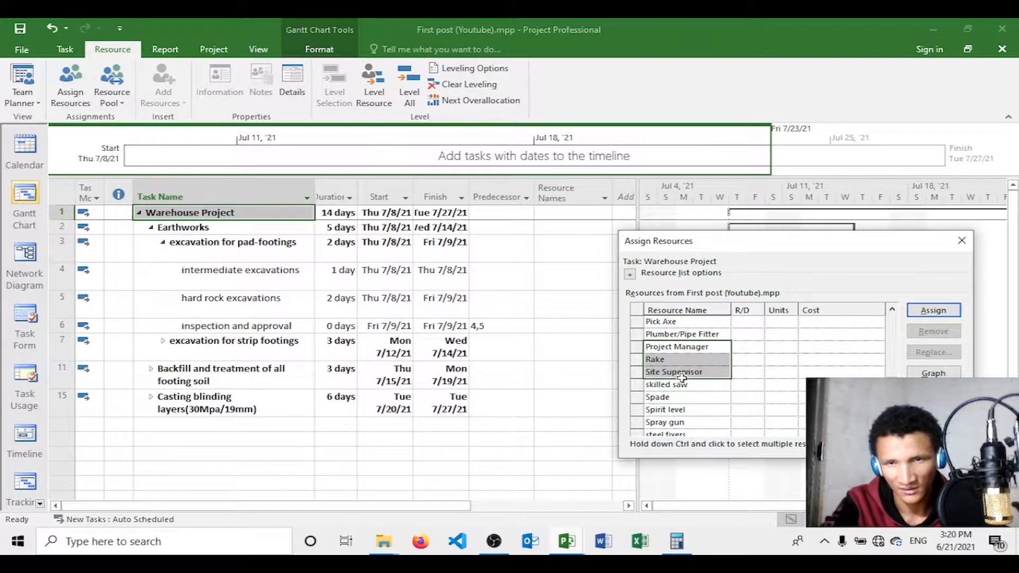
click(683, 337)
click(672, 348)
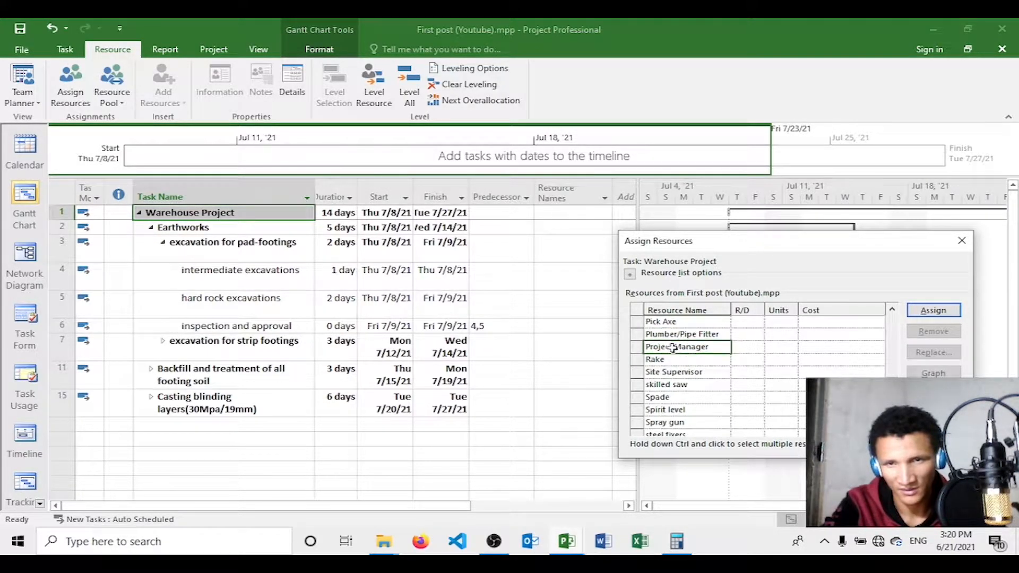
ctrl+click(661, 374)
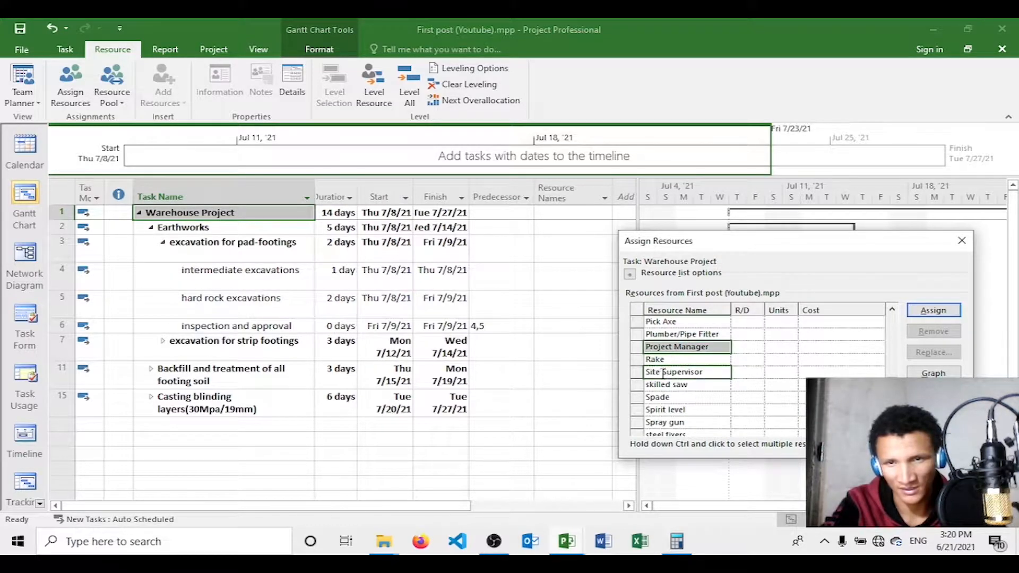
click(933, 312)
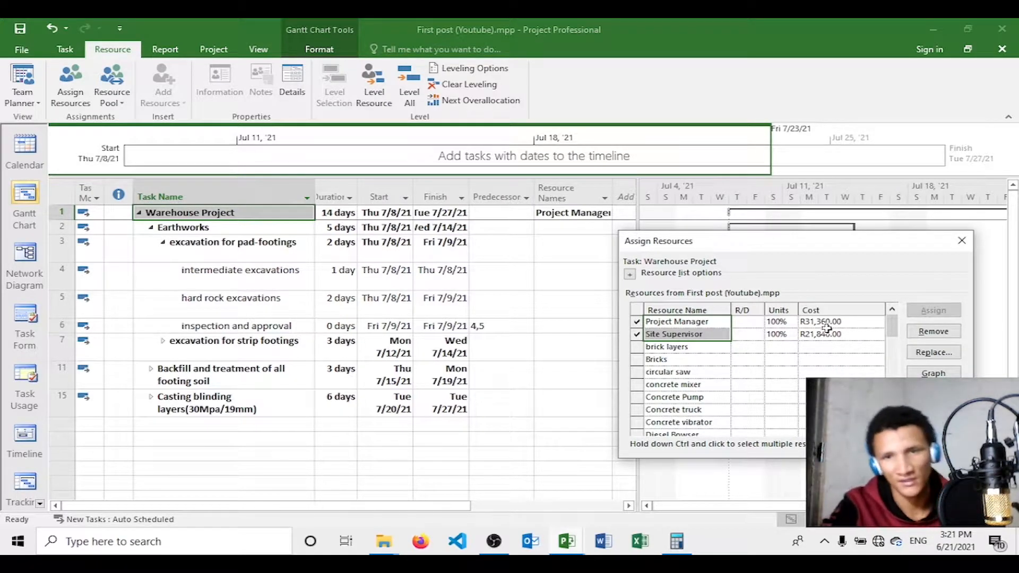
- Set the Project Manager's units to 50% on Warehouse Project, changing the amount of work but keeping the duration the same
click(775, 322)
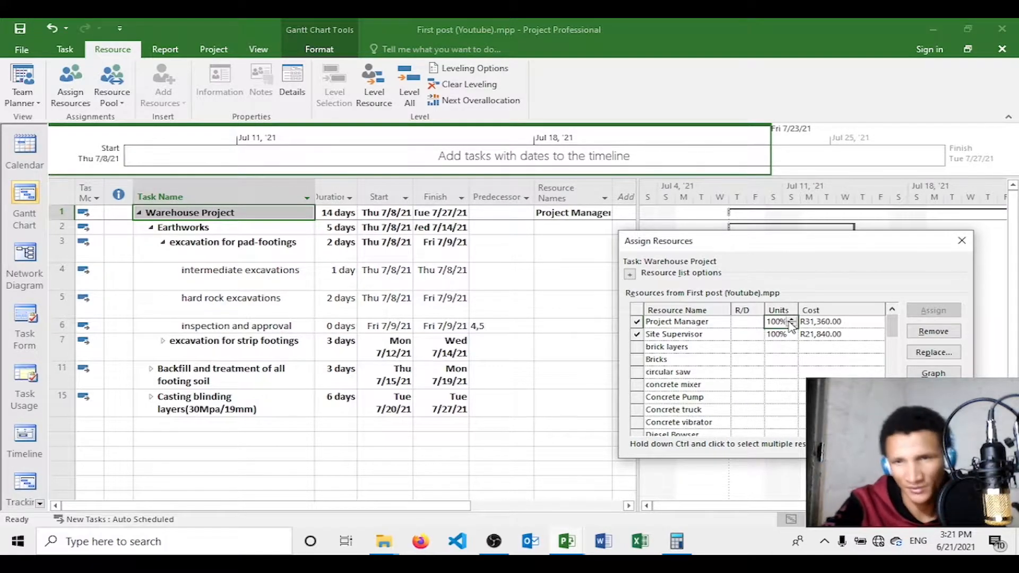
click(791, 325)
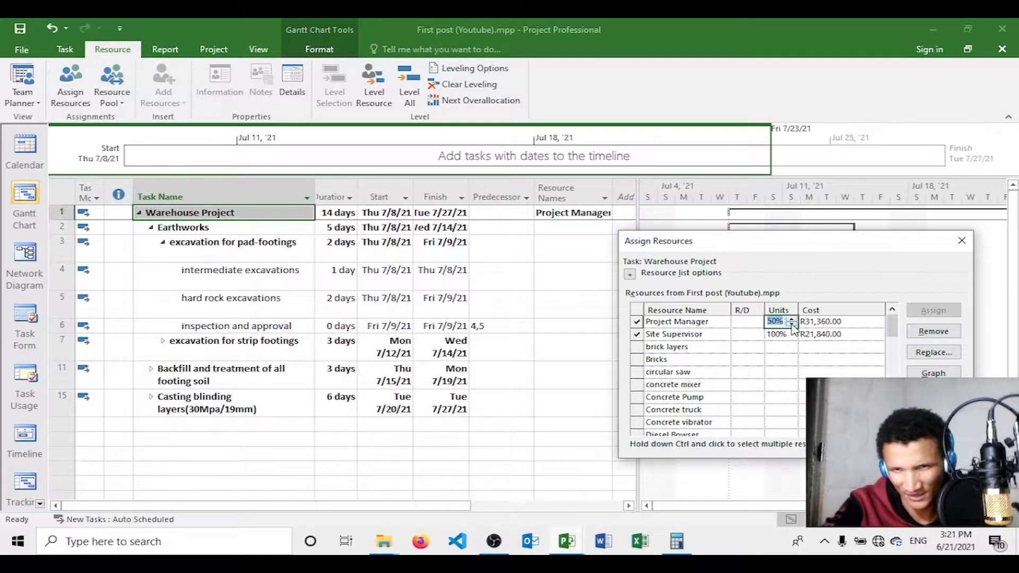
click(820, 358)
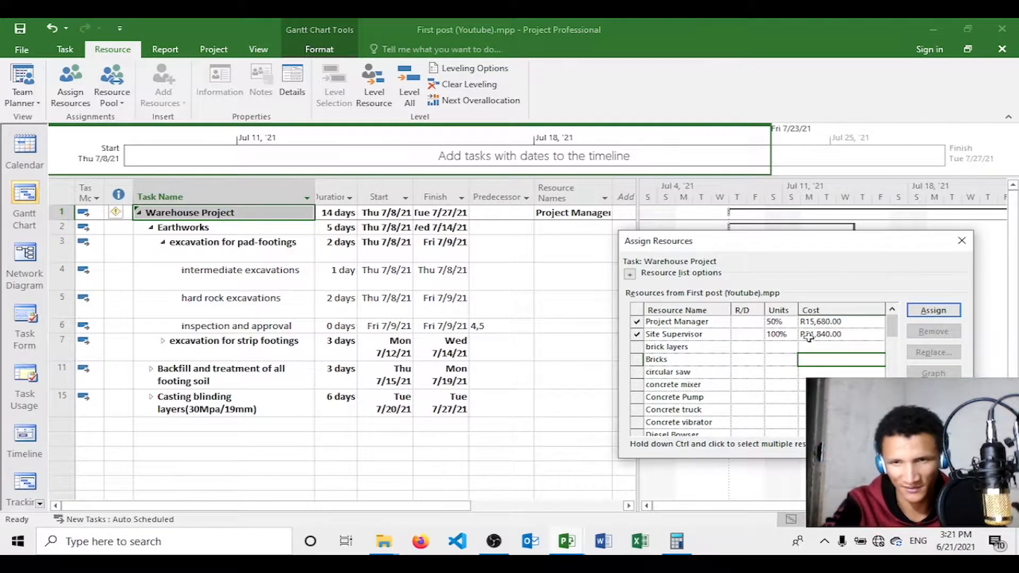
click(128, 212)
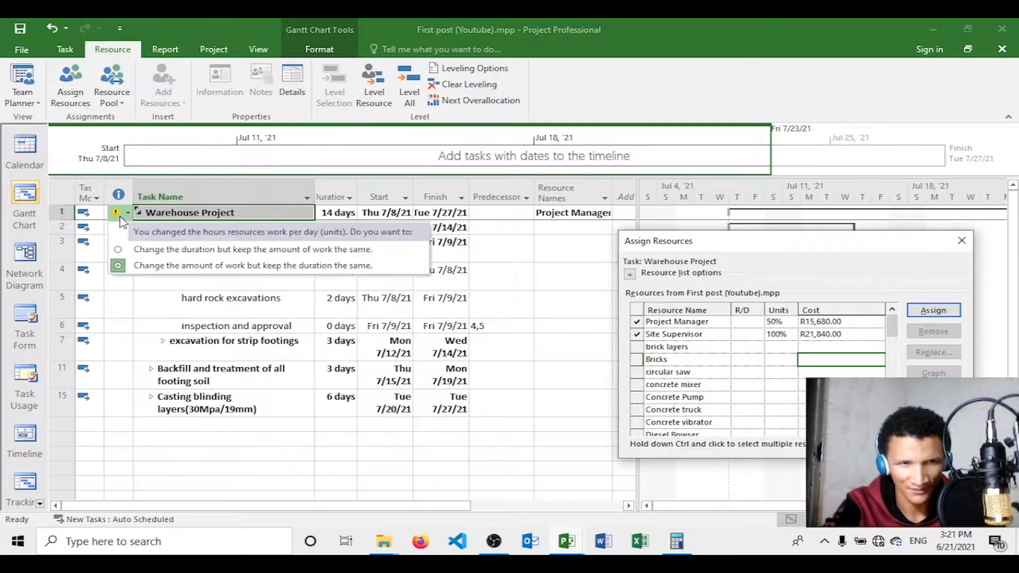
click(140, 264)
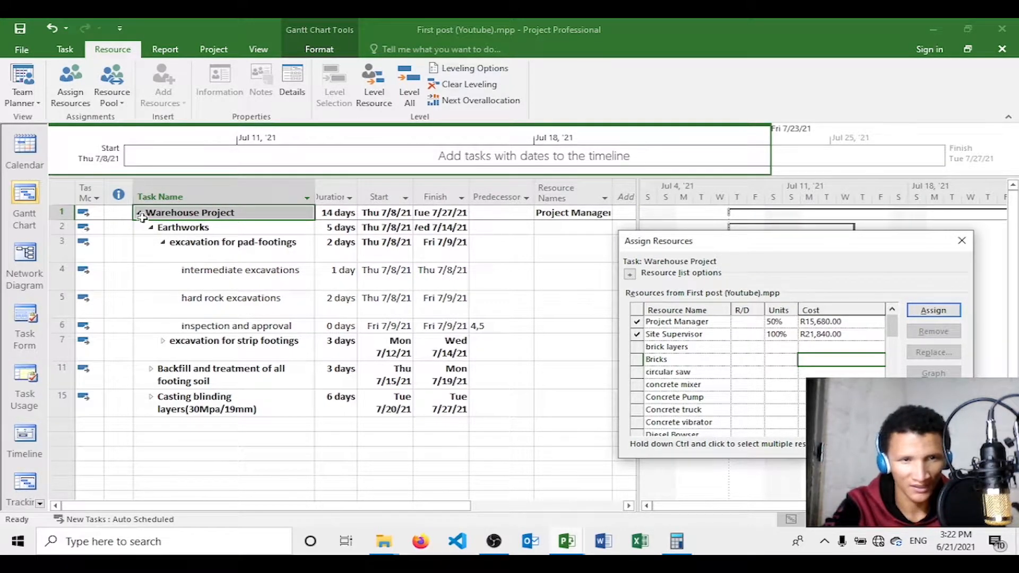
- Examine the Warehouse Project task hierarchy by collapsing and expanding its summary levels down to the excavation subtasks
click(151, 227)
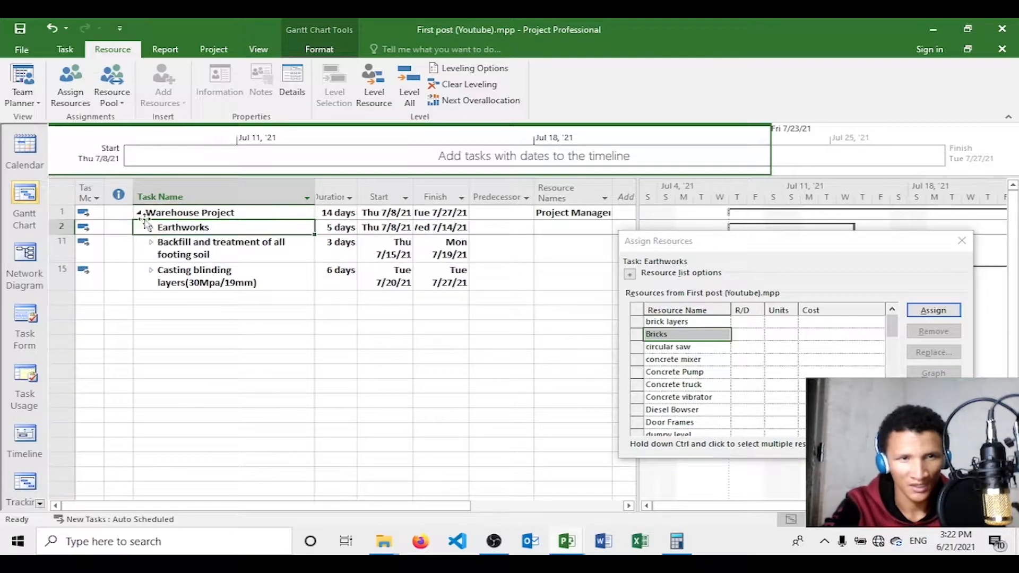
click(140, 216)
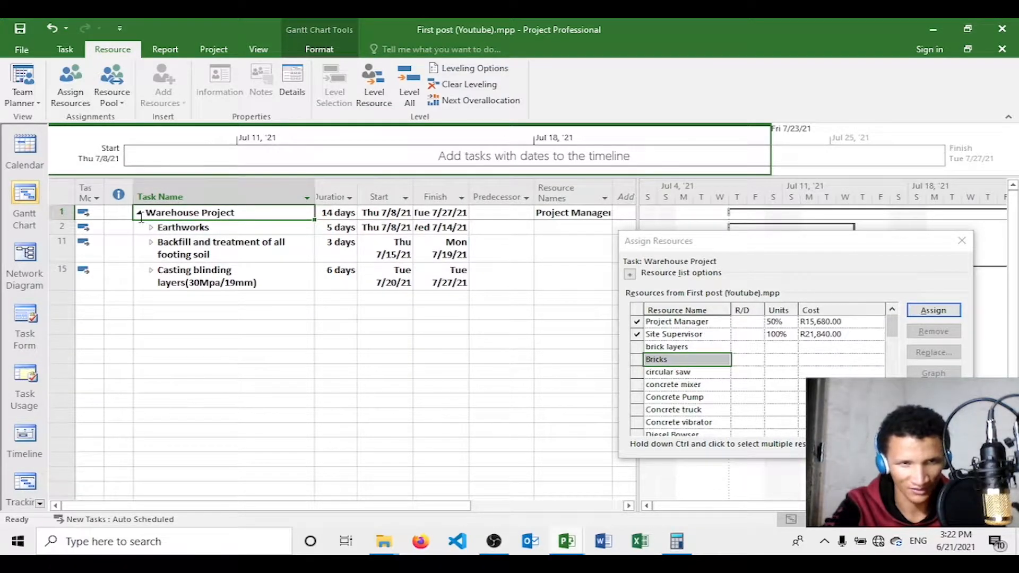
click(138, 212)
click(168, 270)
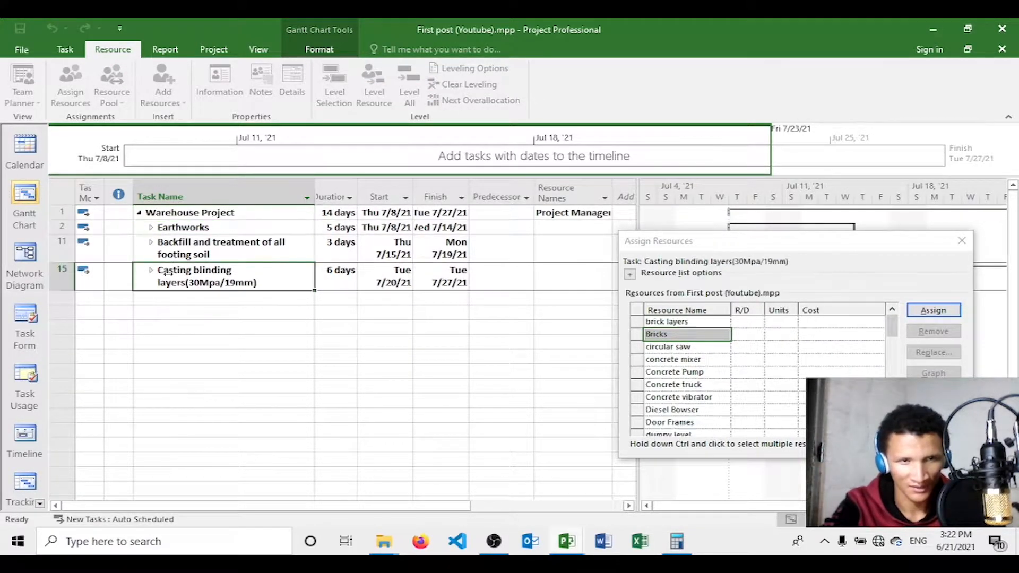
click(137, 211)
click(138, 211)
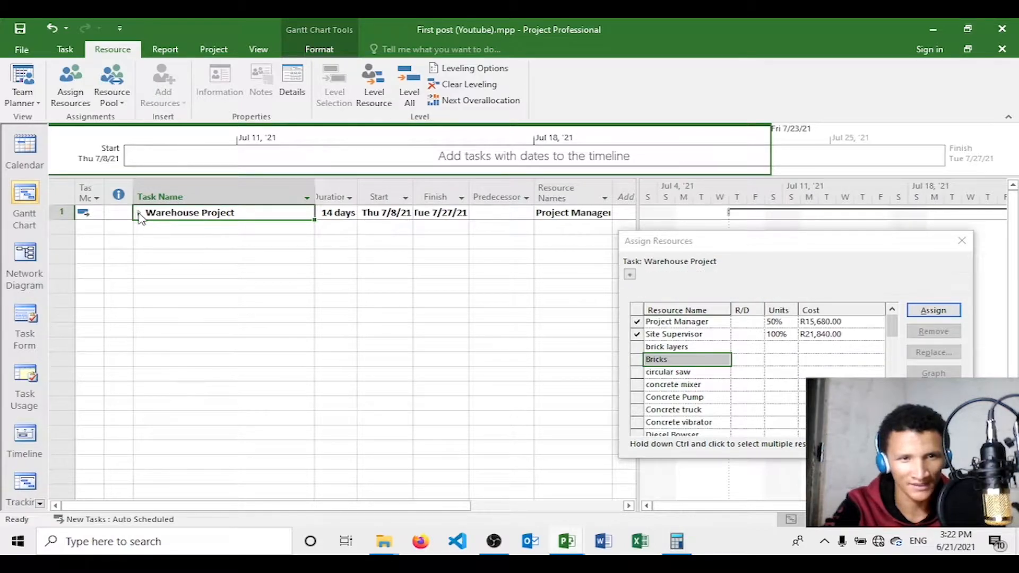
click(139, 213)
click(152, 228)
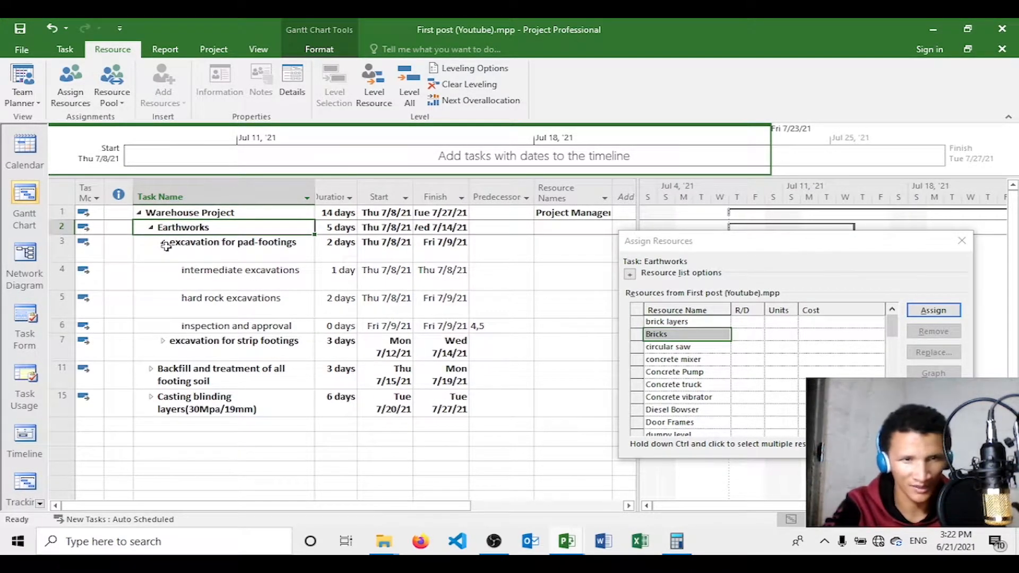
click(209, 271)
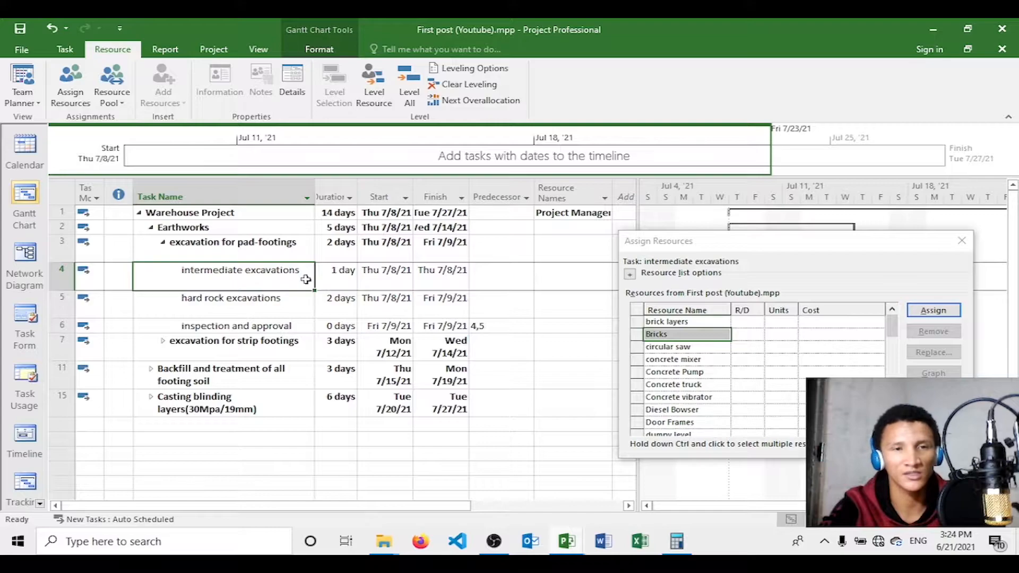
click(269, 213)
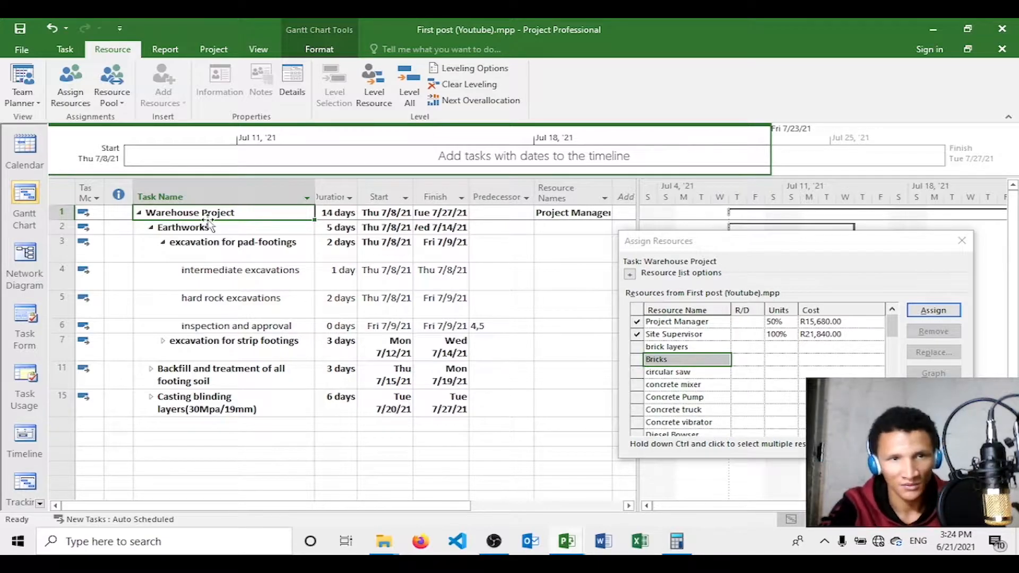
click(139, 212)
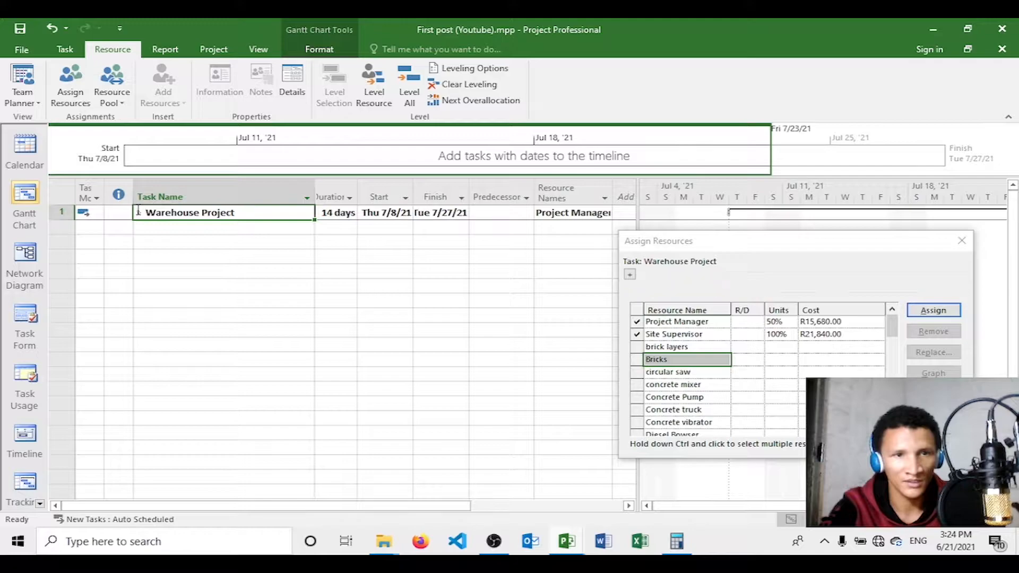
click(174, 282)
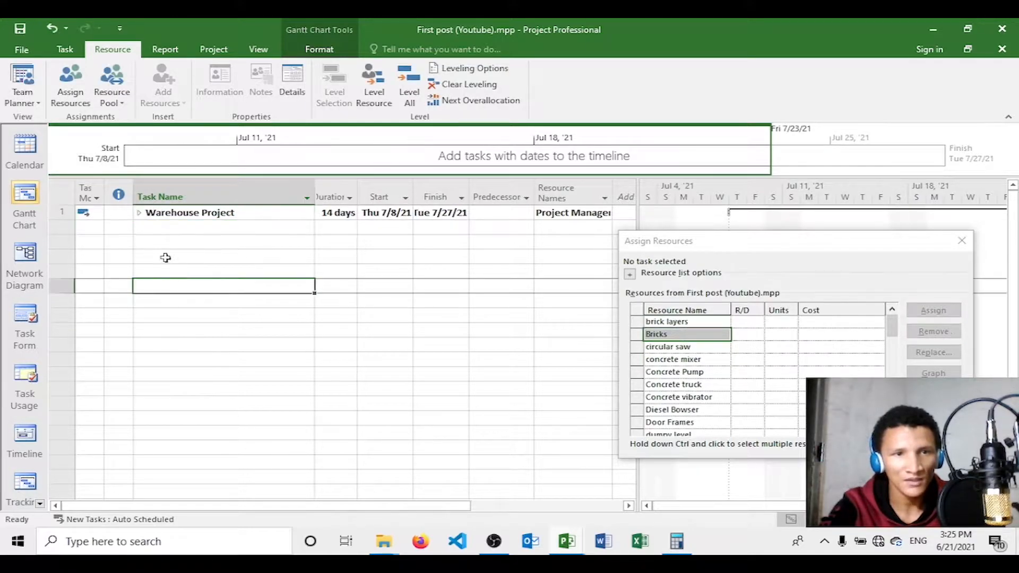
click(133, 213)
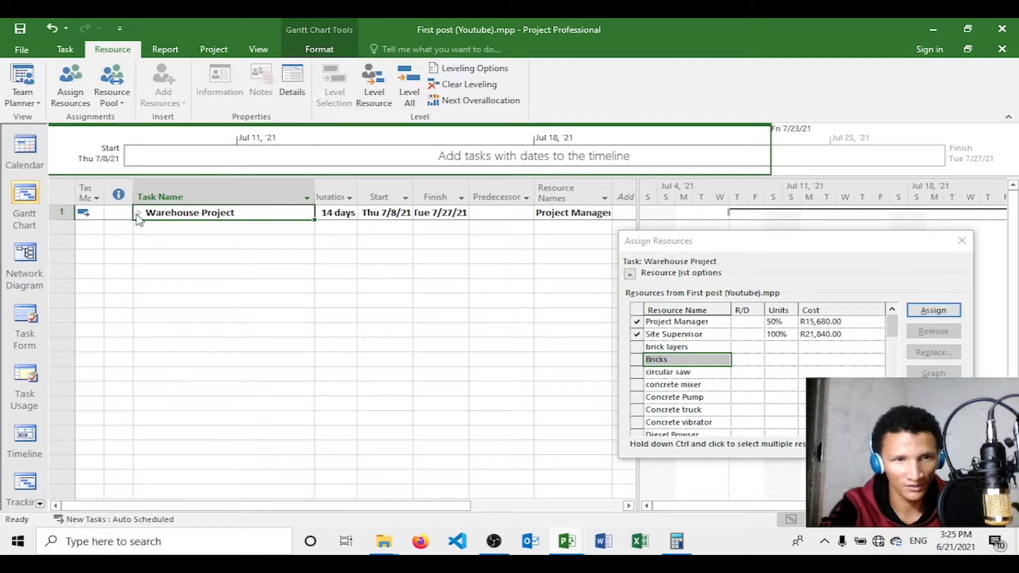
click(138, 213)
click(139, 213)
click(139, 213)
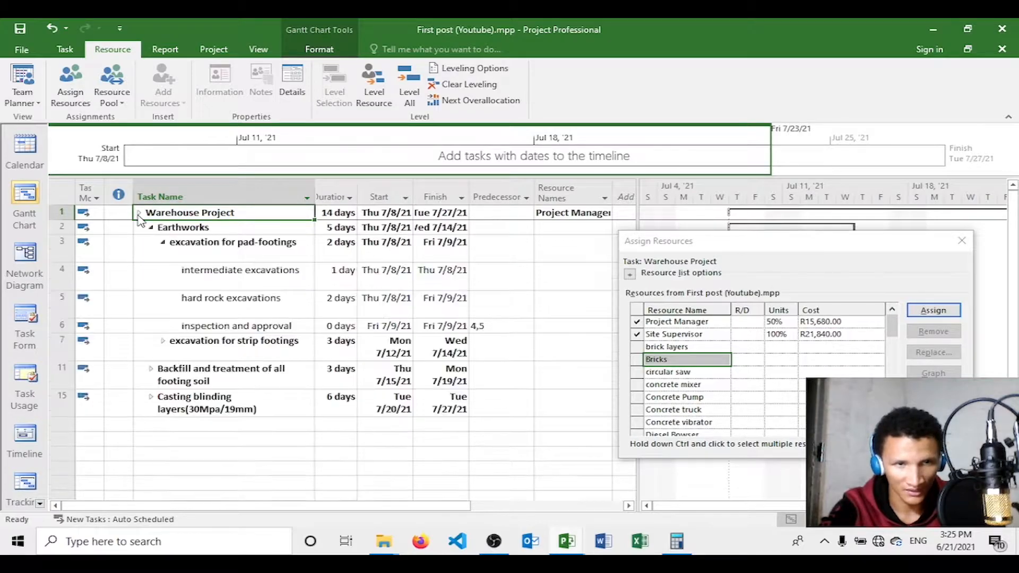
- Assign the Tipper truck resource to the Earthworks summary task
click(227, 229)
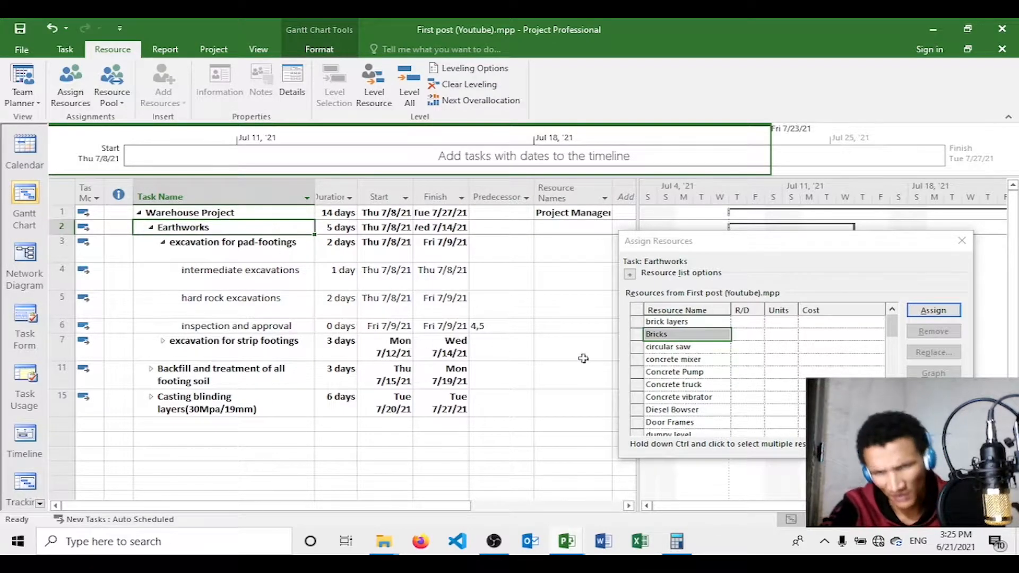
drag(893, 330, 893, 421)
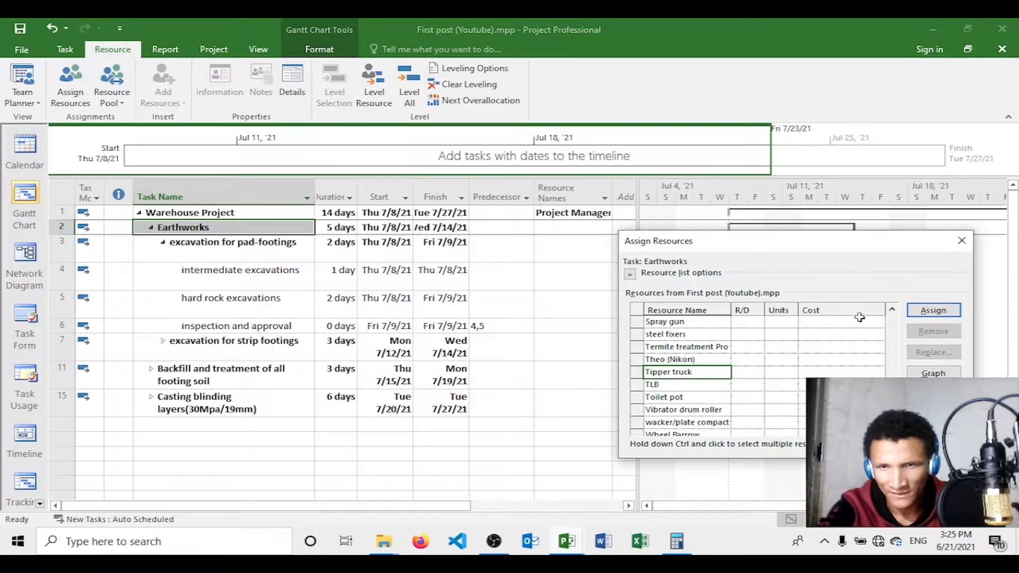
click(923, 312)
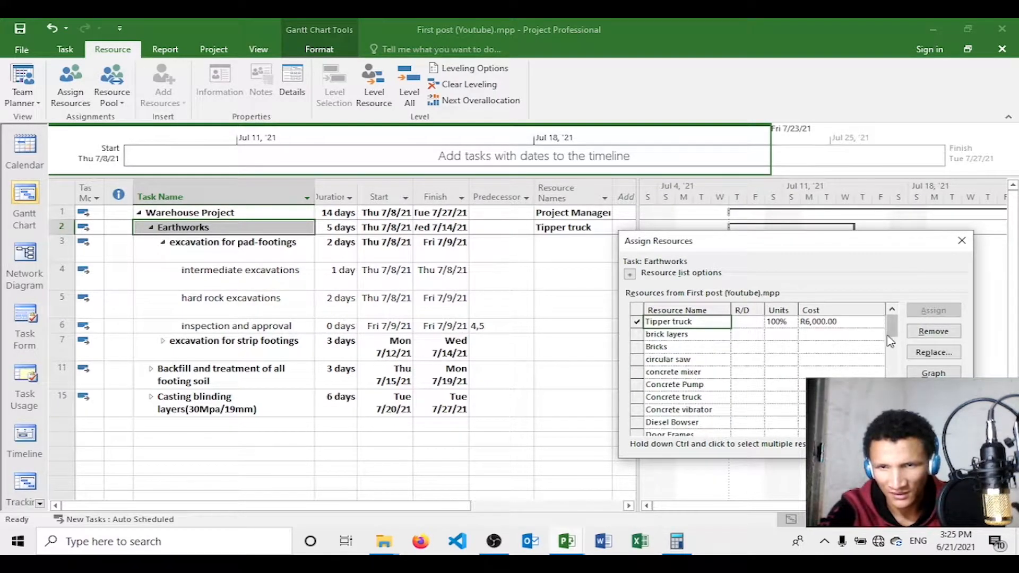
- Assign the Excavator and the Excavator with attached Hydraulic Hammer together to the Earthworks summary task
drag(891, 337, 891, 369)
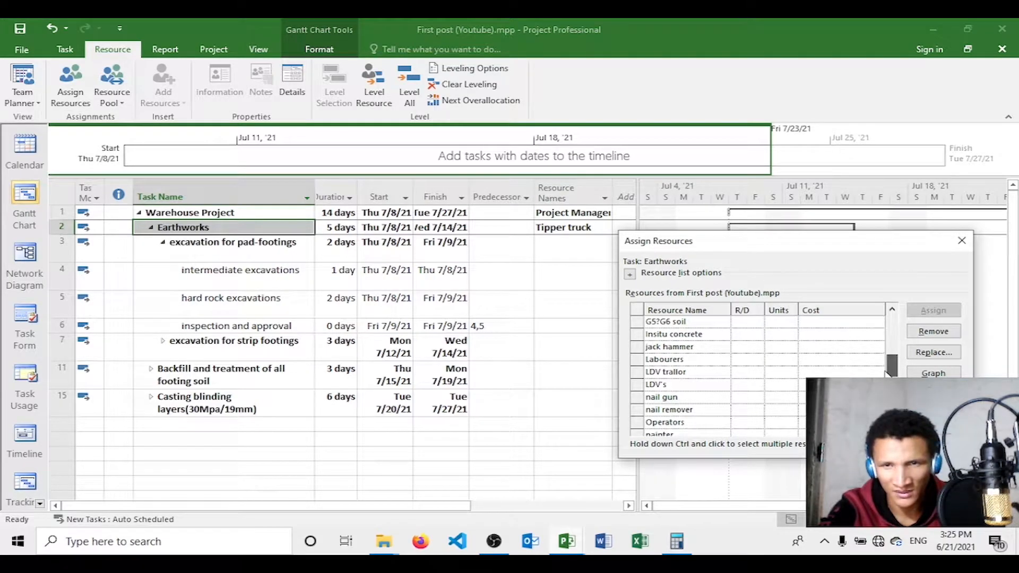
scroll(883, 373, down, 3)
scroll(764, 376, down, 5)
scroll(759, 371, down, 7)
scroll(872, 355, up, 10)
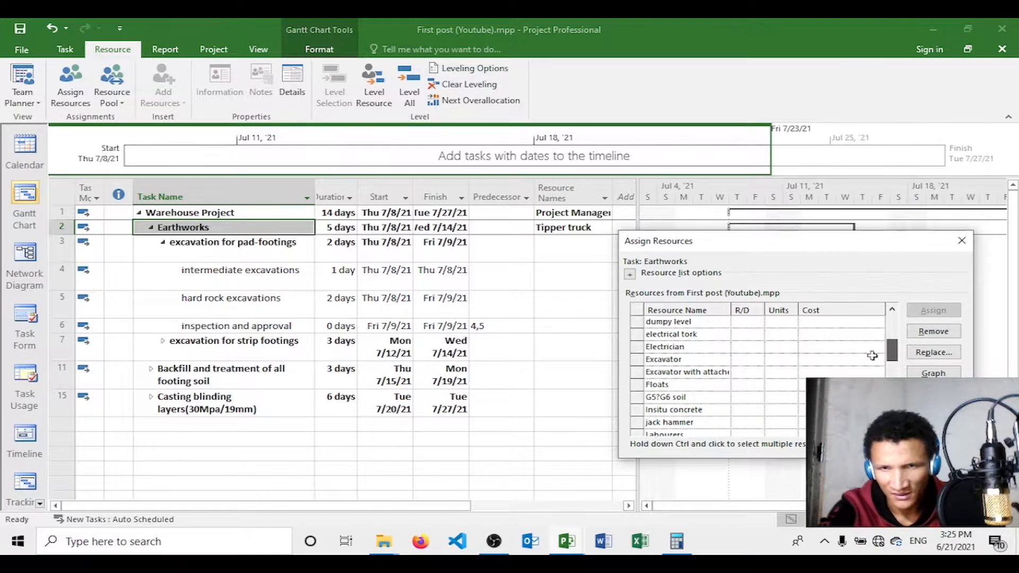
click(714, 360)
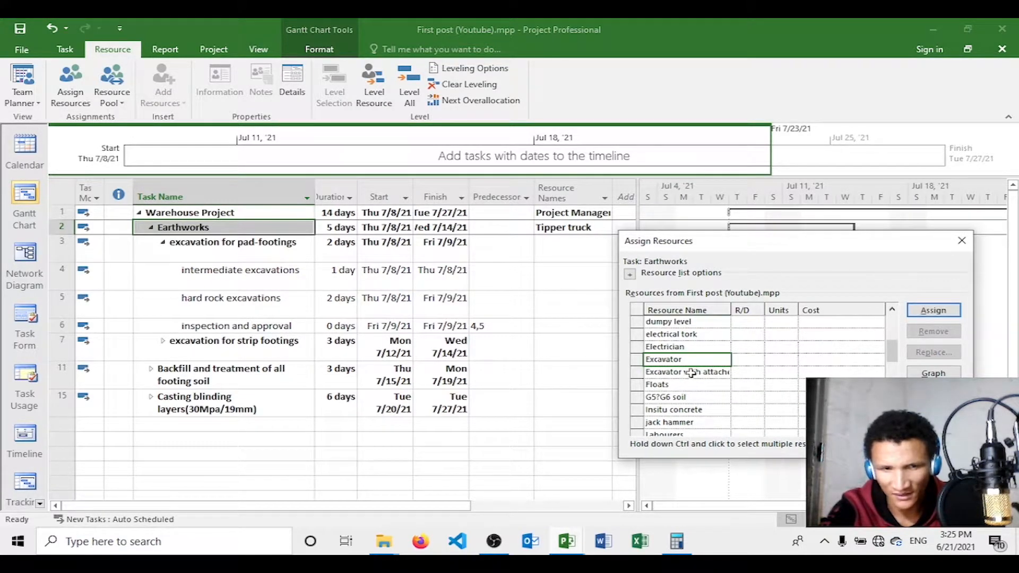
ctrl+click(688, 373)
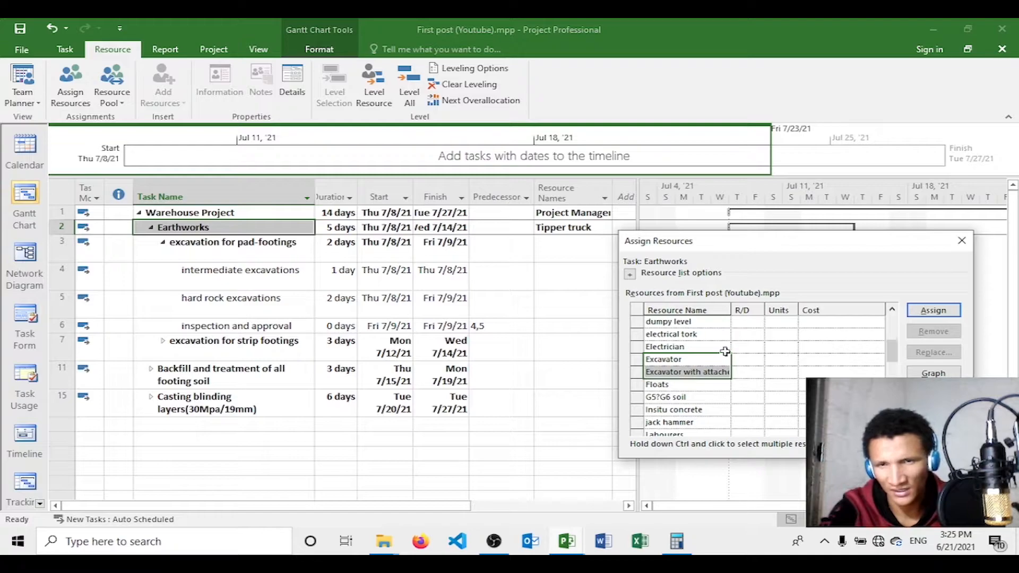
click(933, 311)
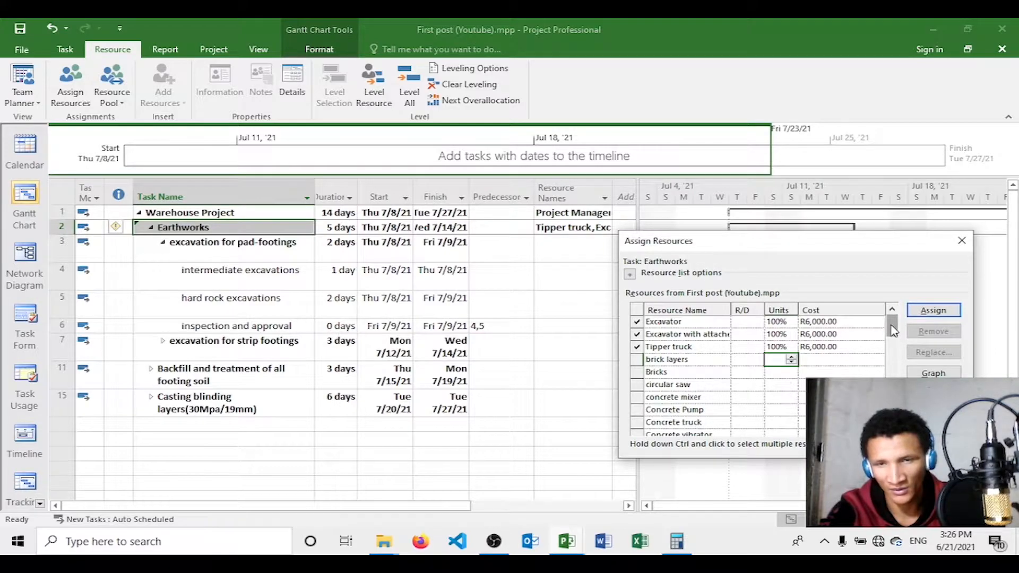
- Assign the dumpy level resource to the Earthworks summary task
scroll(892, 337, down, 3)
mouse_move(892, 335)
mouse_down()
mouse_move(891, 404)
mouse_move(891, 349)
mouse_up()
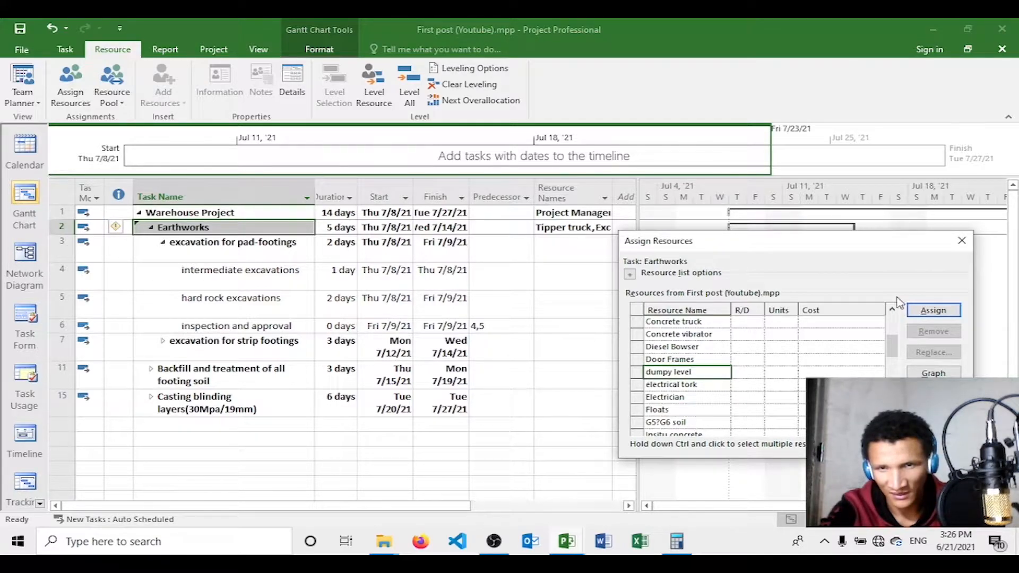
click(913, 310)
- Find the Labourers resource in the resource list and assign it to the Earthworks summary task
drag(888, 337, 895, 386)
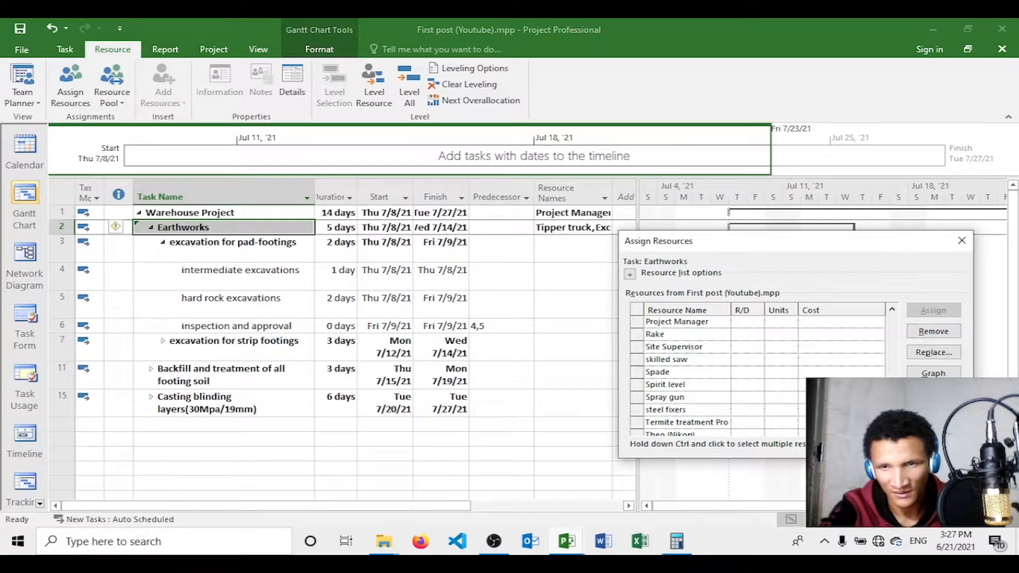
drag(894, 386, 894, 390)
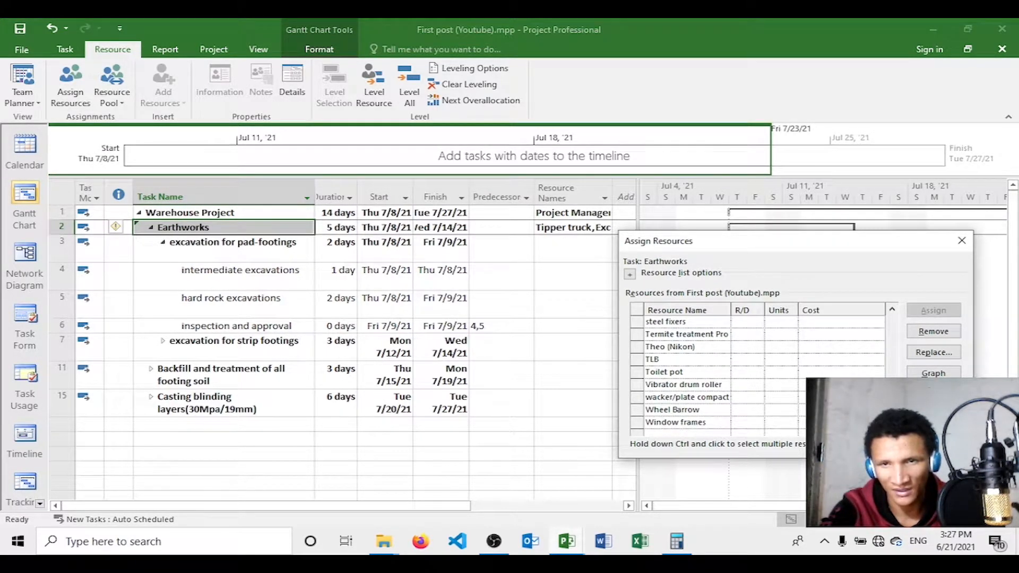
scroll(759, 377, up, 5)
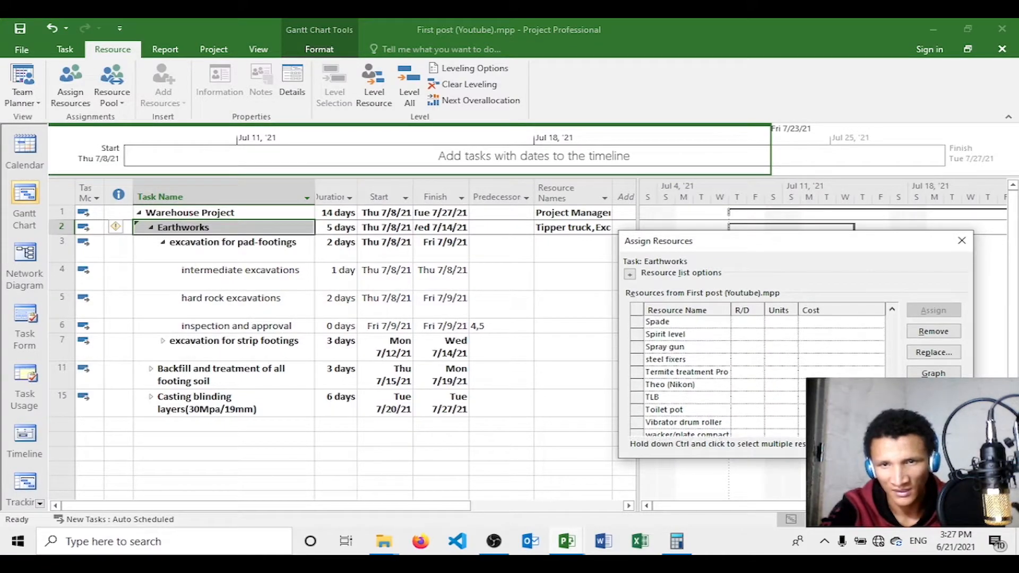
drag(895, 383, 895, 363)
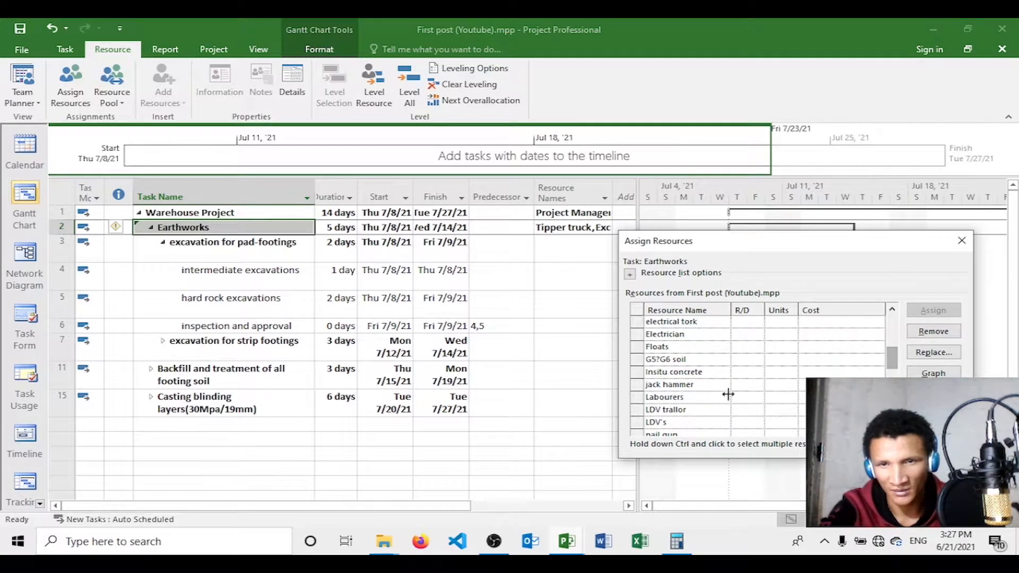
click(689, 399)
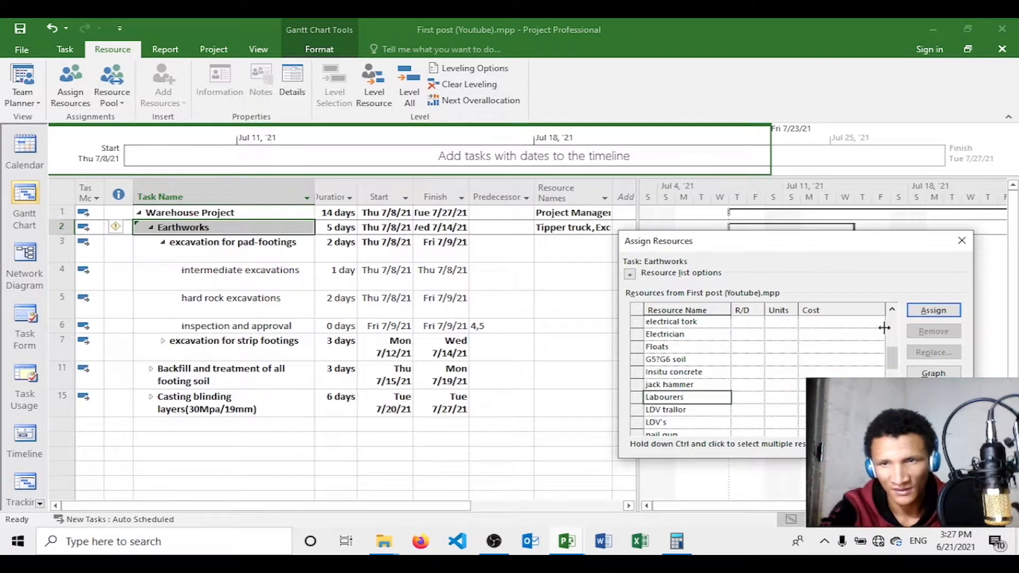
click(933, 311)
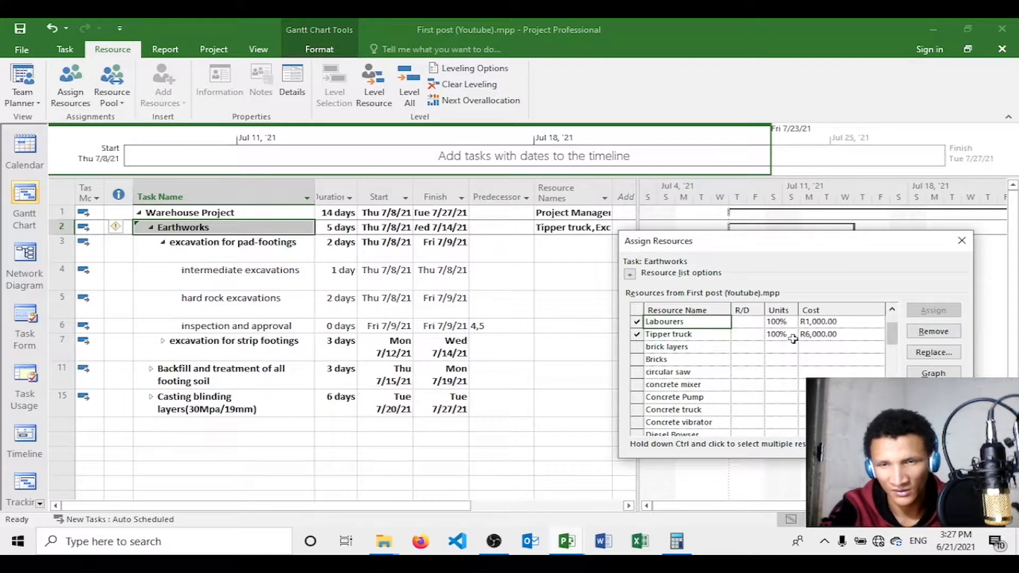
- Set the Labourers' units to 200% on the Earthworks summary task
click(772, 320)
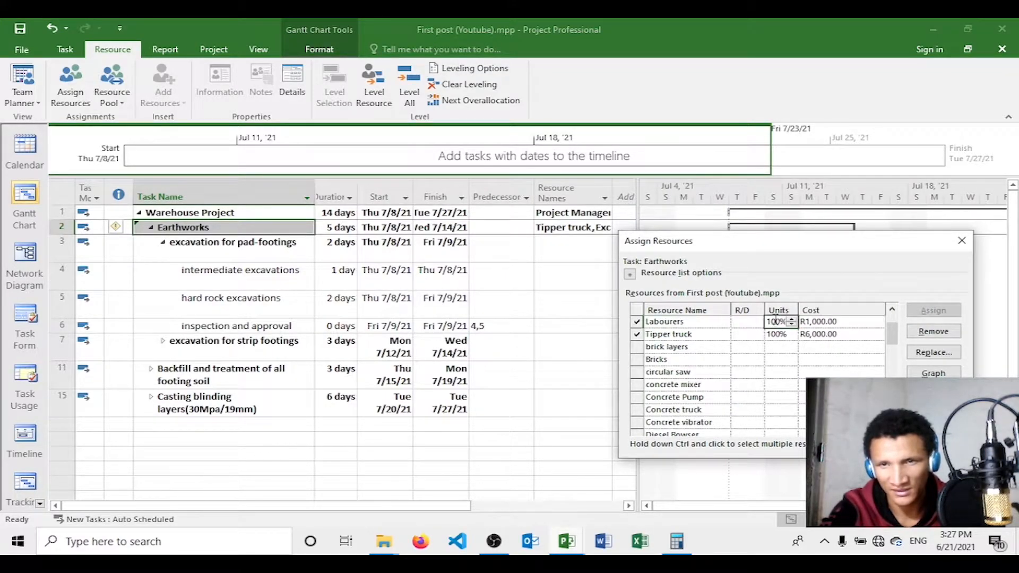
click(790, 320)
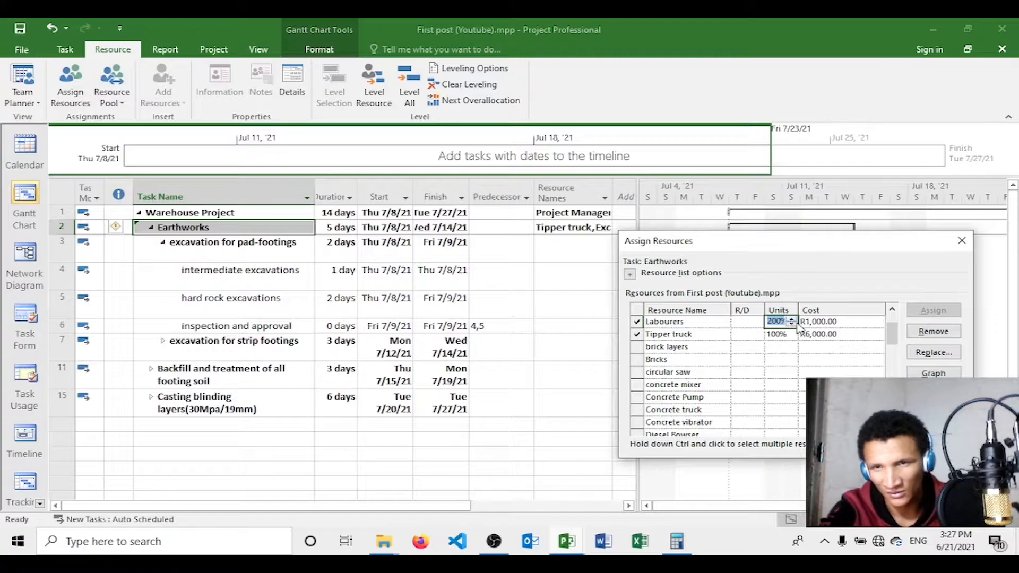
key(Return)
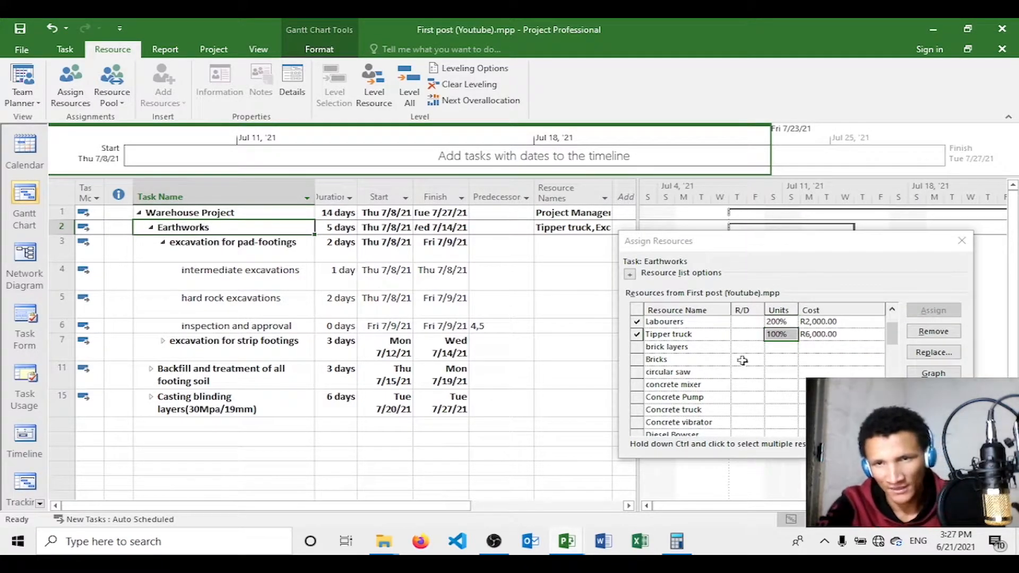
click(765, 350)
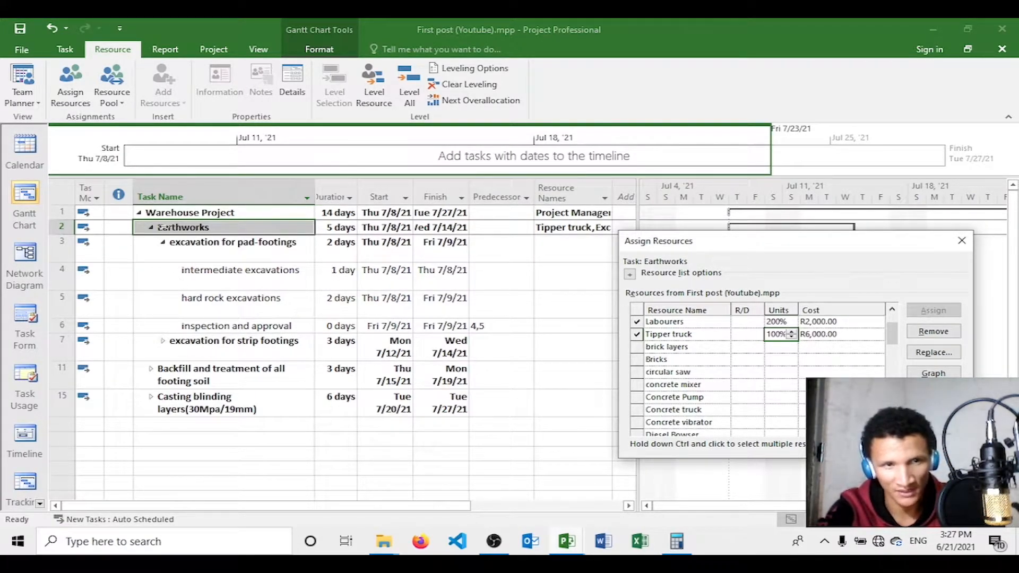
- Expand the excavation for strip footings summary task to show its subtasks
click(228, 276)
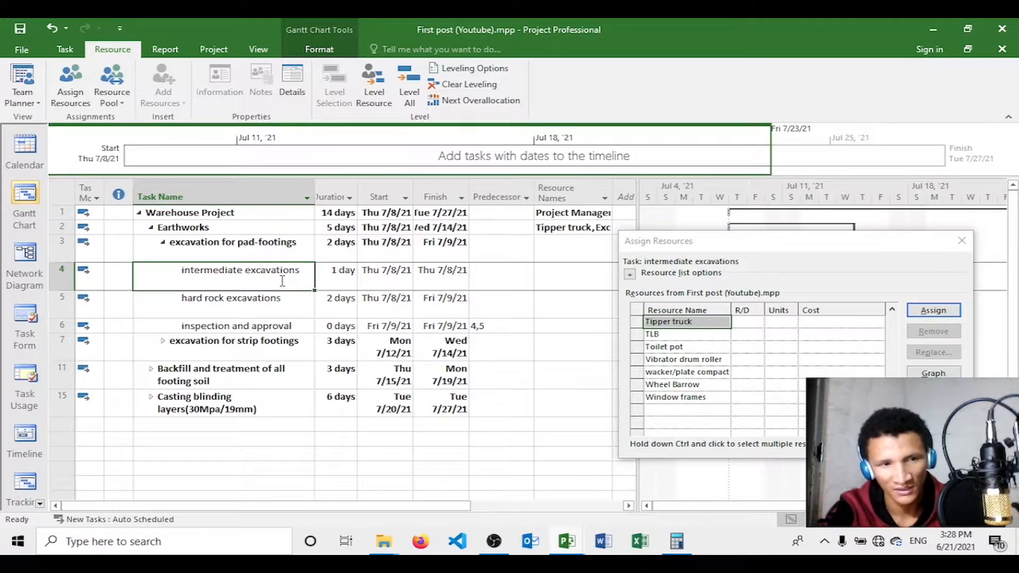
click(266, 305)
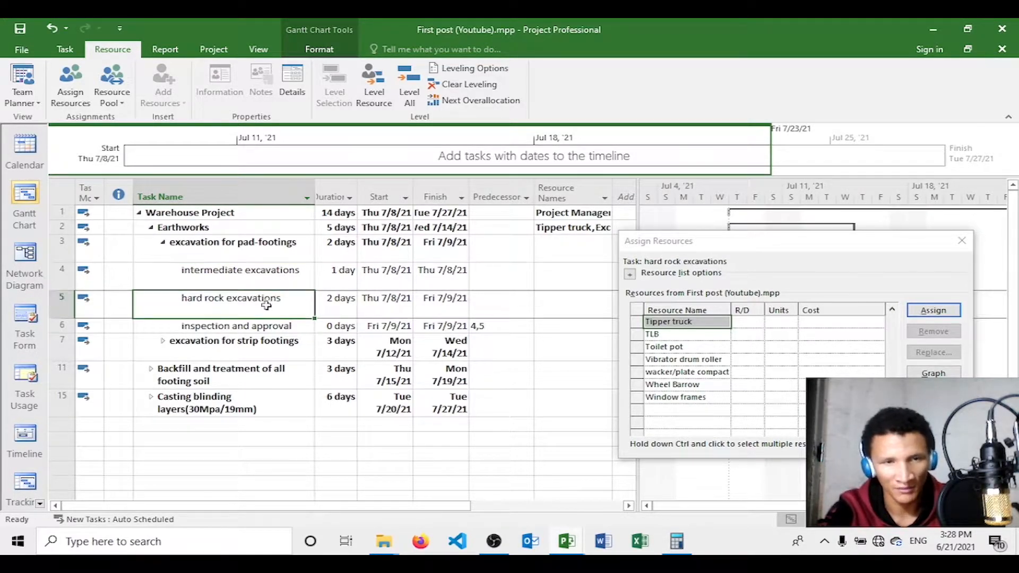
click(159, 346)
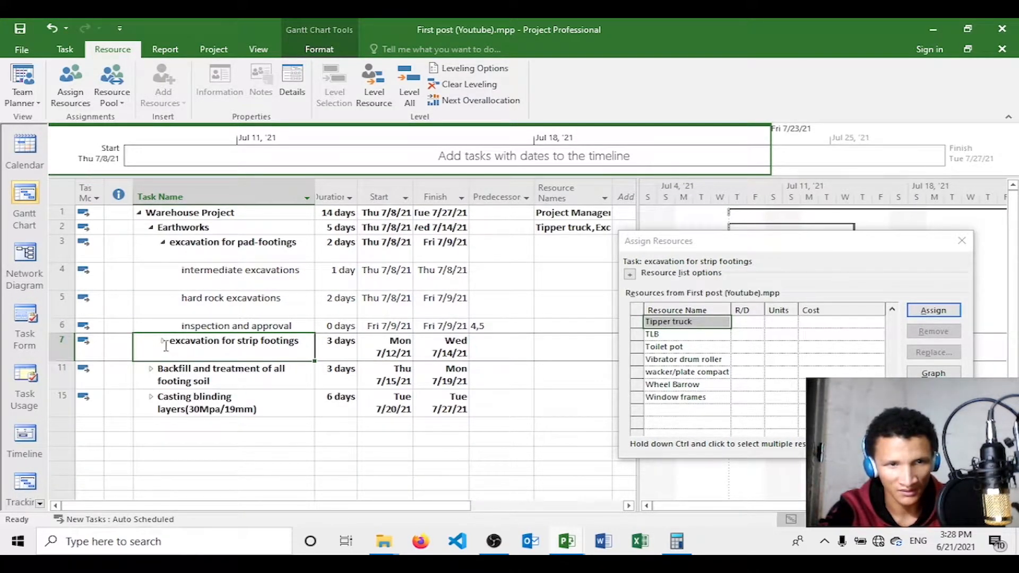
click(165, 346)
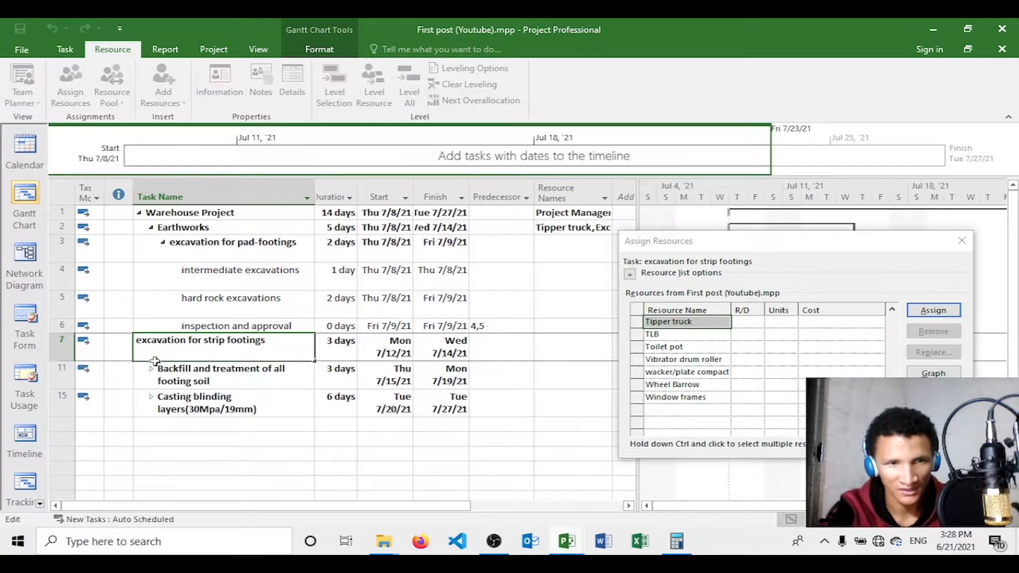
key(Return)
click(162, 342)
click(161, 342)
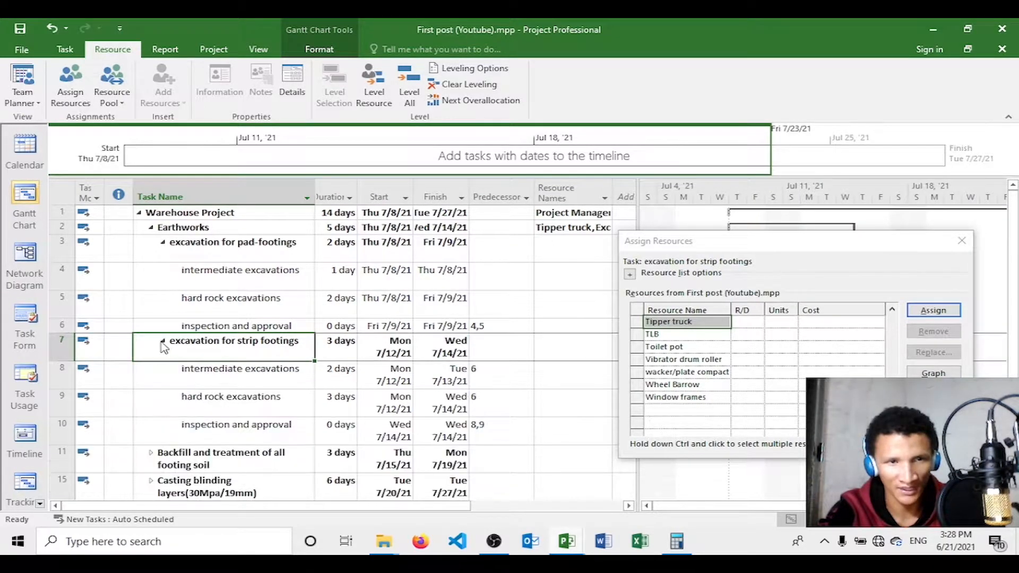
- Assign the Tipper truck resource to the intermediate excavations subtask under excavation for pad-footings
click(247, 277)
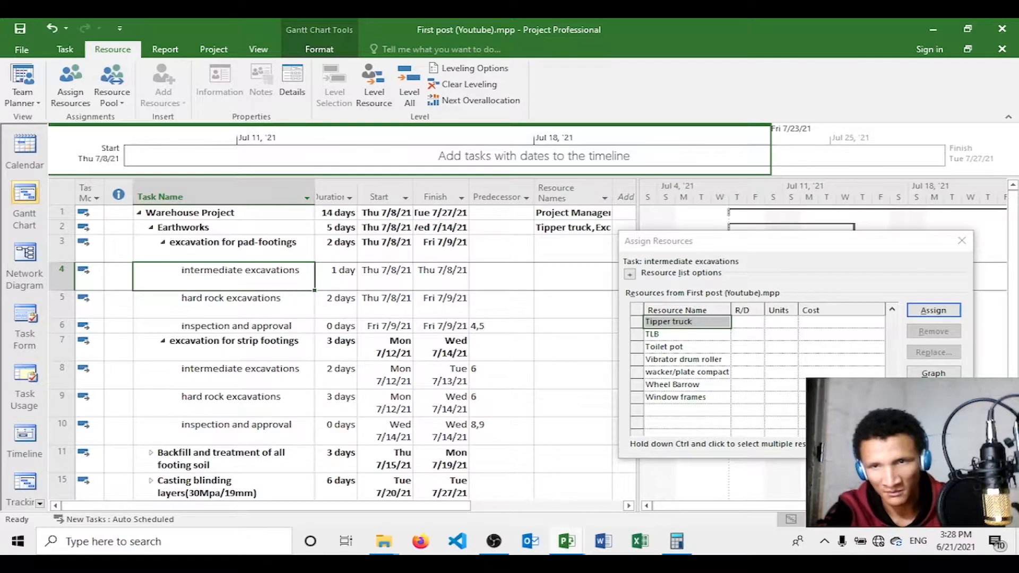
click(747, 321)
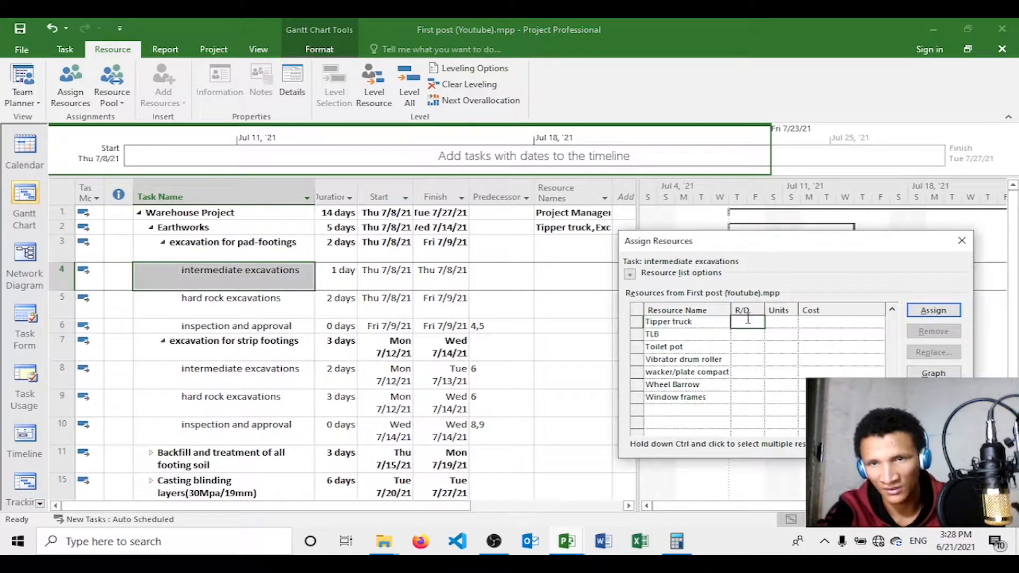
click(691, 312)
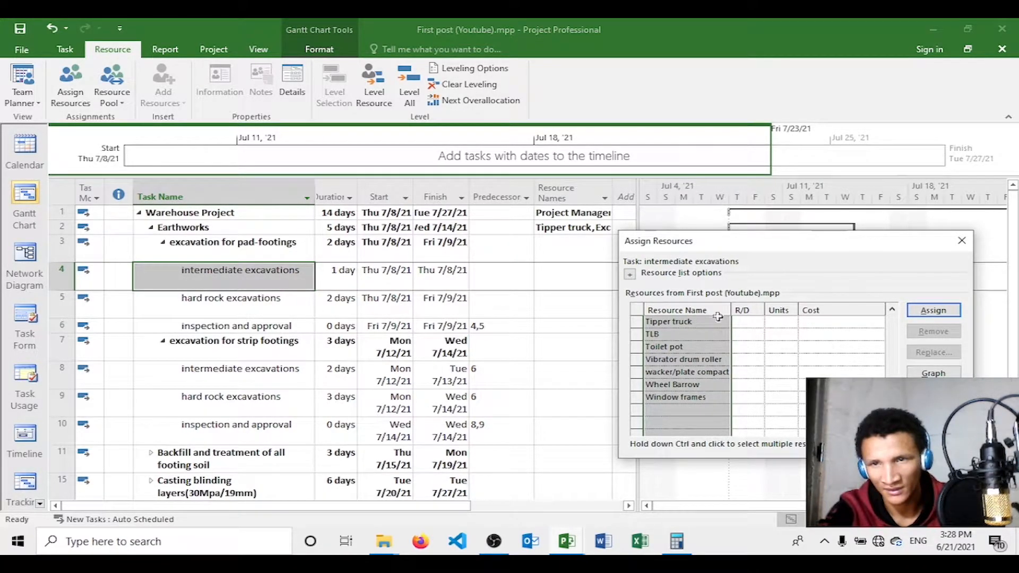
click(812, 321)
click(912, 313)
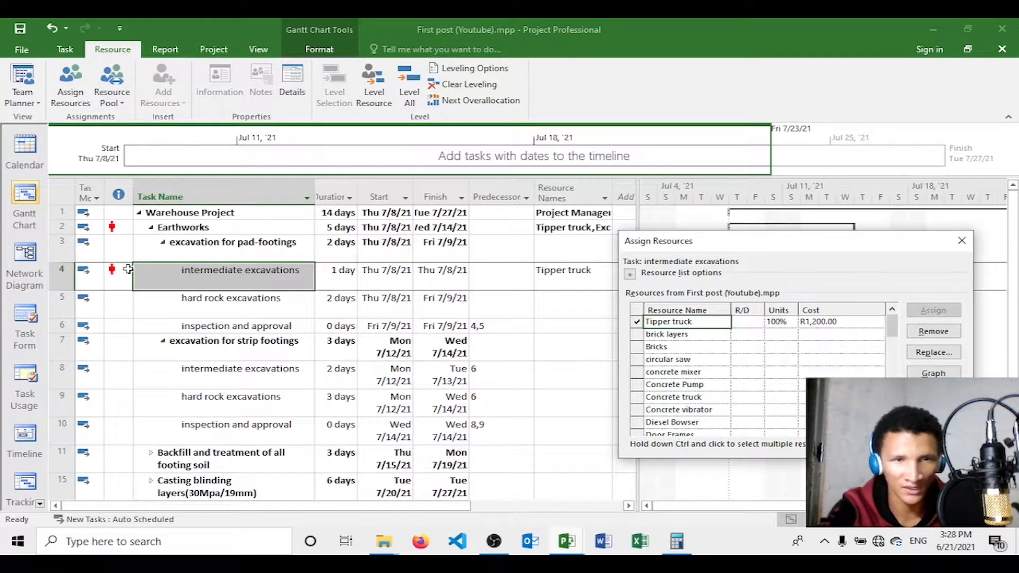
- Check the overallocation indicator on the pad-footings' intermediate excavations subtask and open the Resource Sheet view
mouse_move(132, 271)
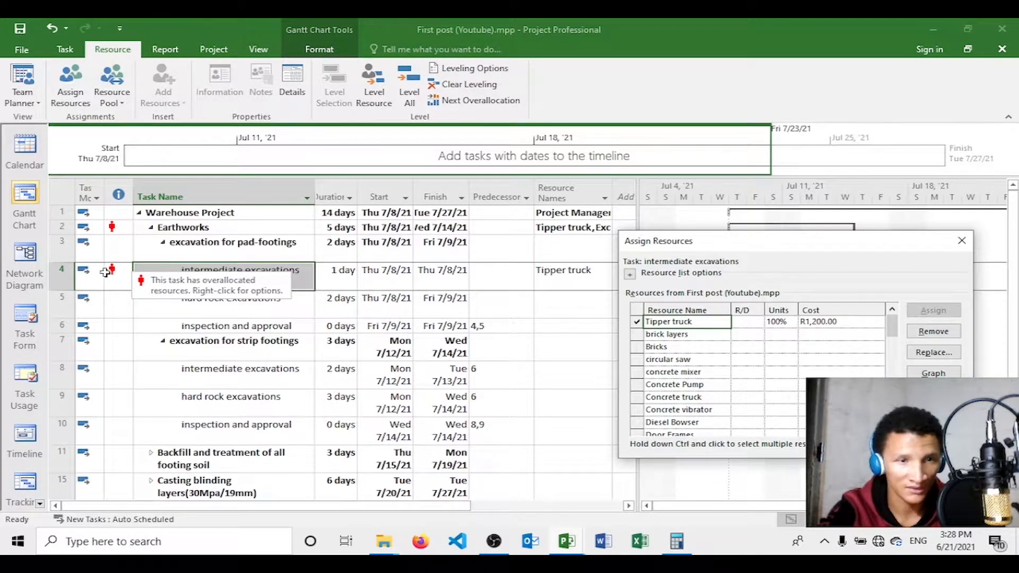
click(116, 267)
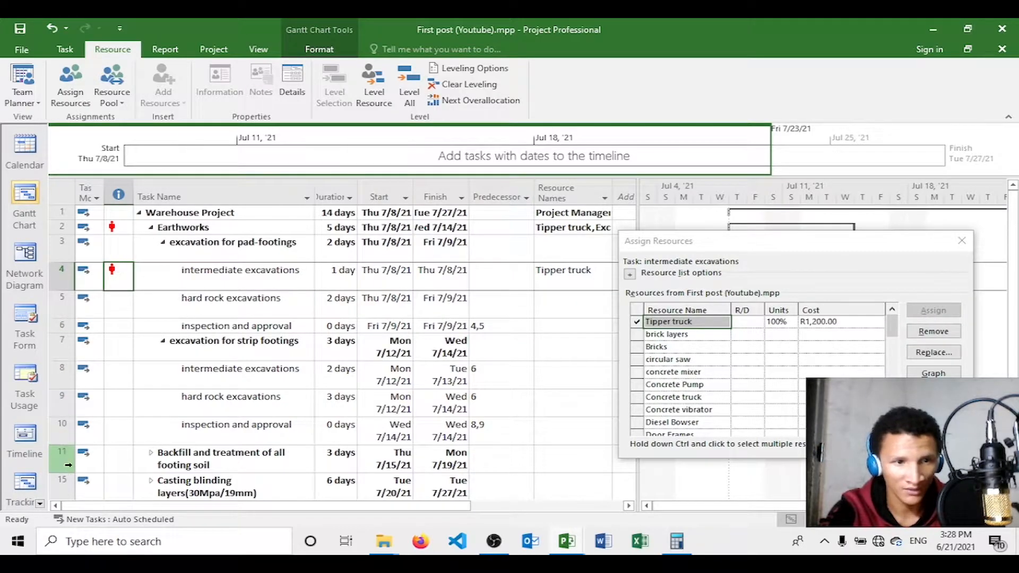
click(40, 503)
click(41, 503)
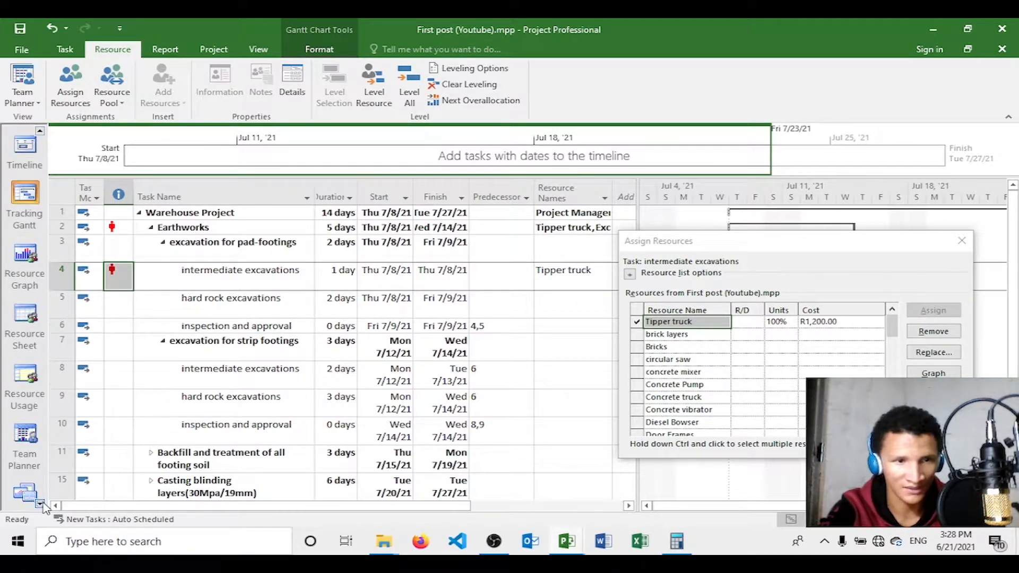
click(32, 339)
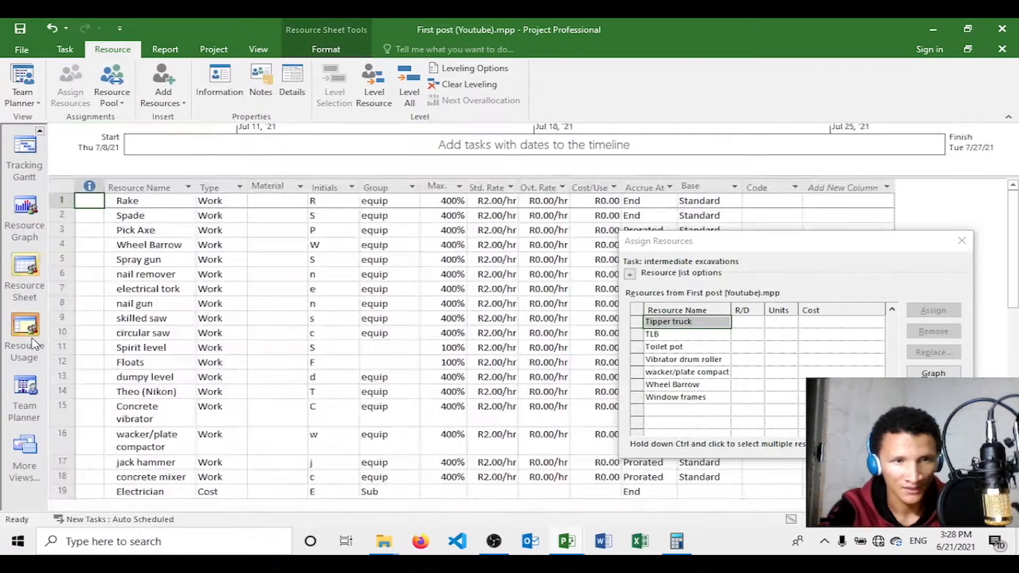
- Set the Tipper truck's maximum units to 200% in the resource sheet
drag(1013, 281, 1013, 389)
scroll(997, 374, up, 5)
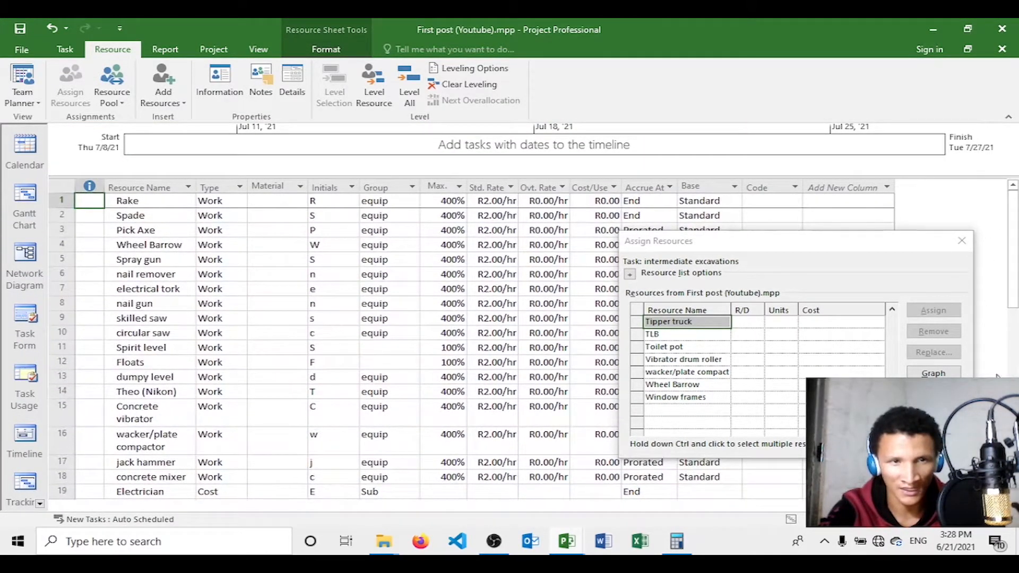
drag(1013, 281, 1013, 458)
click(1017, 549)
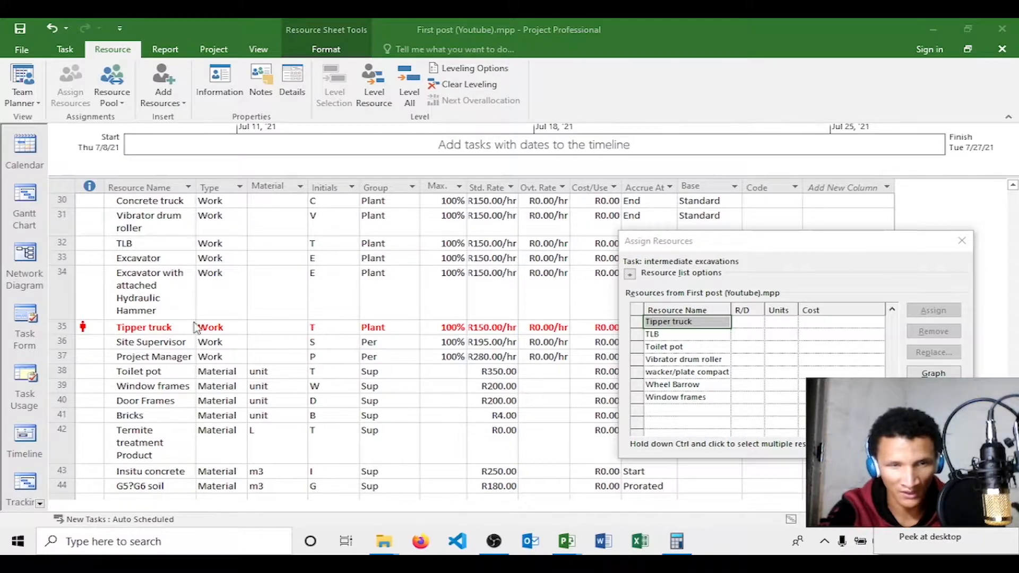
click(462, 325)
click(463, 329)
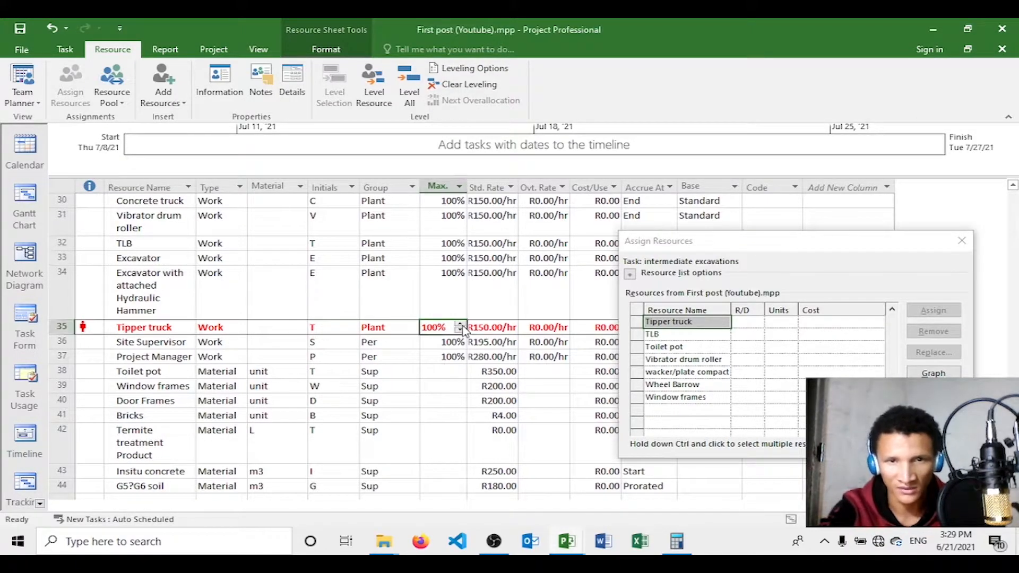
click(460, 324)
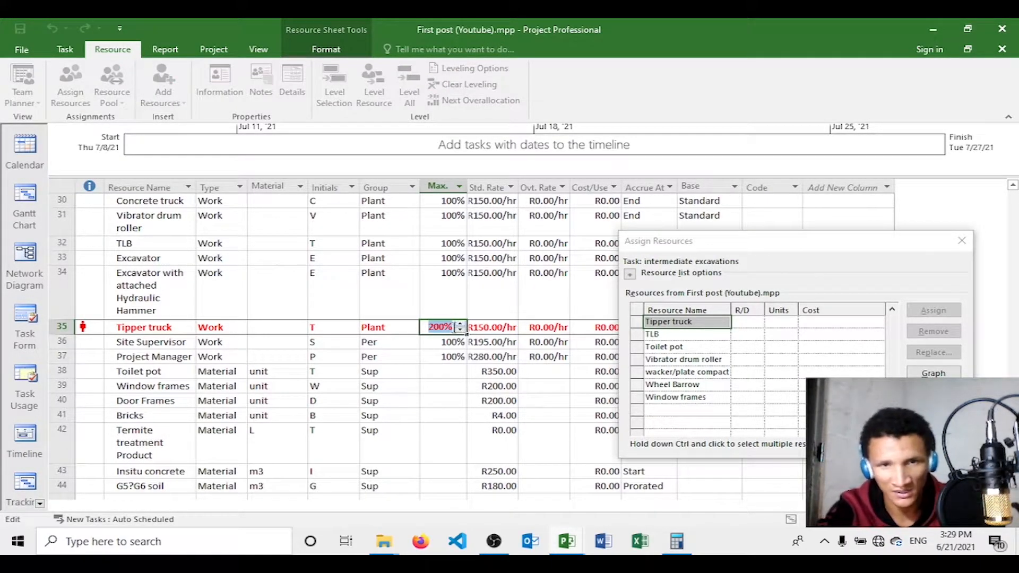
click(417, 354)
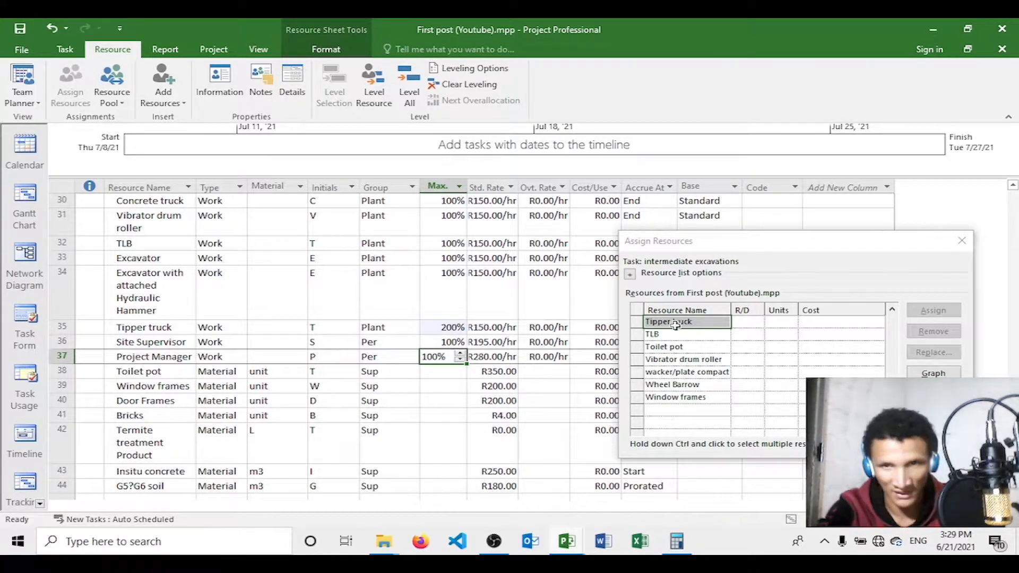
click(462, 328)
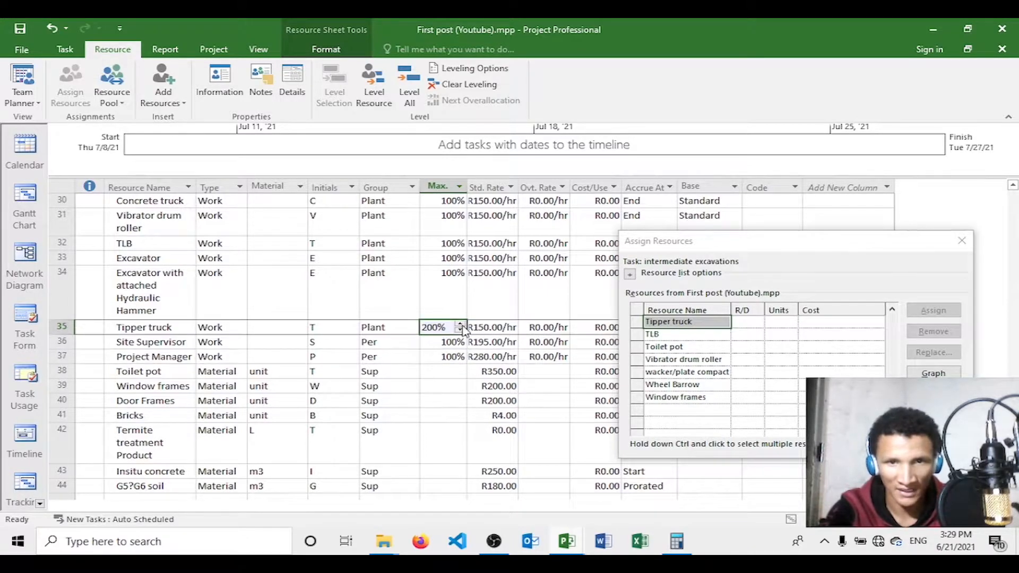
- Set the Tipper truck's maximum units to 100%, close the resource assignment dialog and return to the Gantt Chart view
click(461, 333)
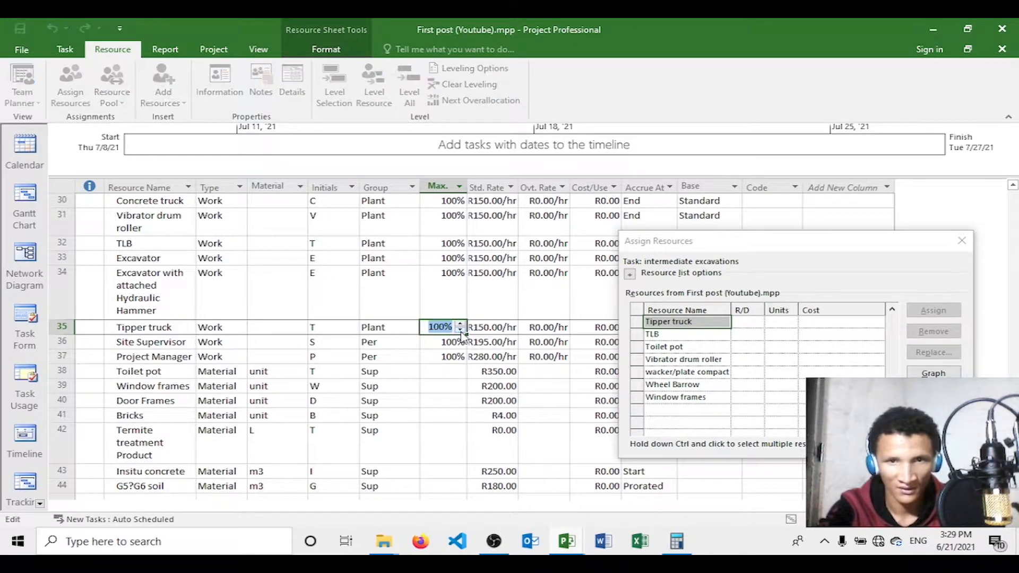
click(445, 387)
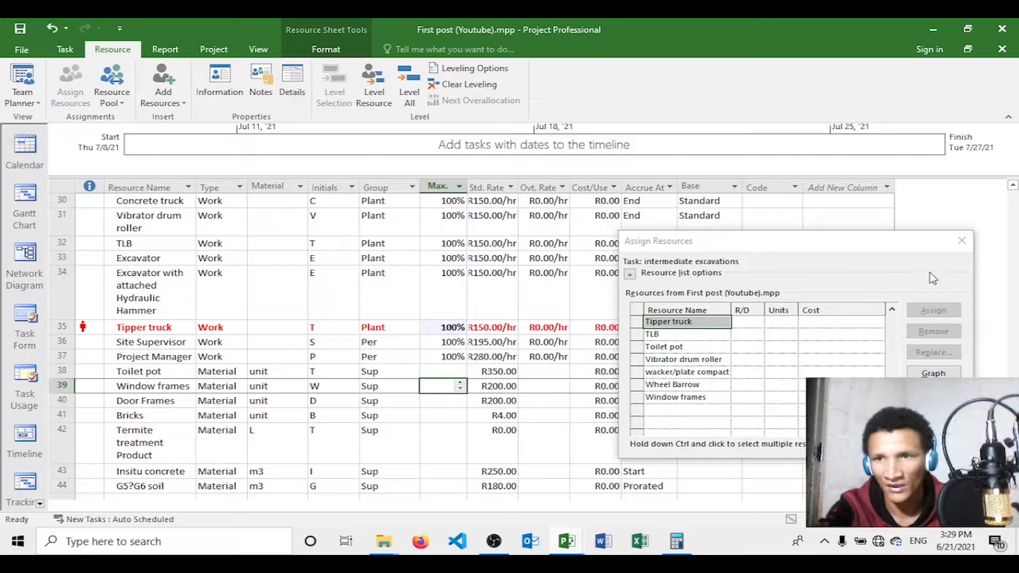
click(961, 240)
click(387, 148)
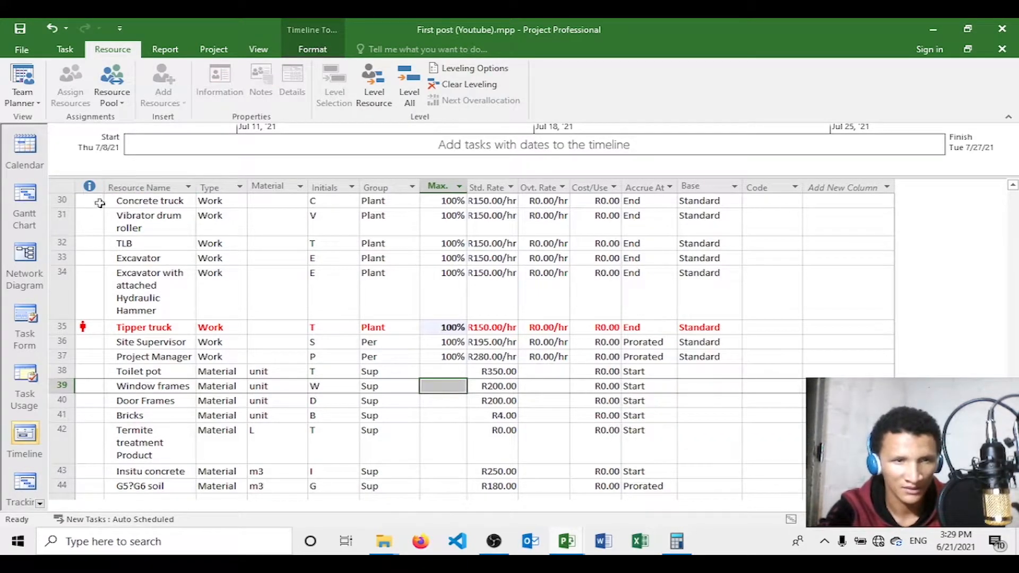
click(25, 205)
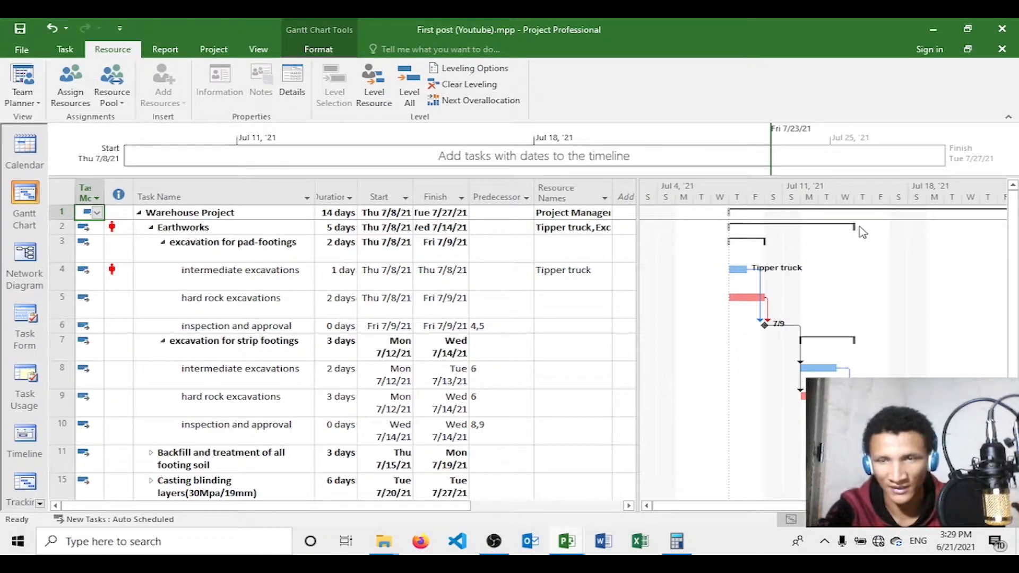
- Widen the Resource Names column and the table area to show more of the assigned resources
click(594, 257)
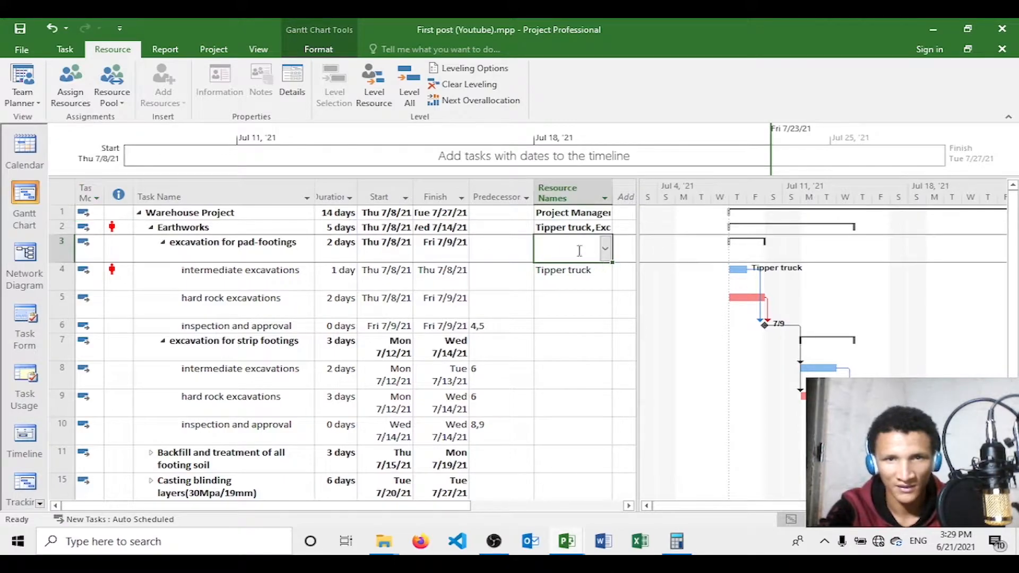
click(540, 226)
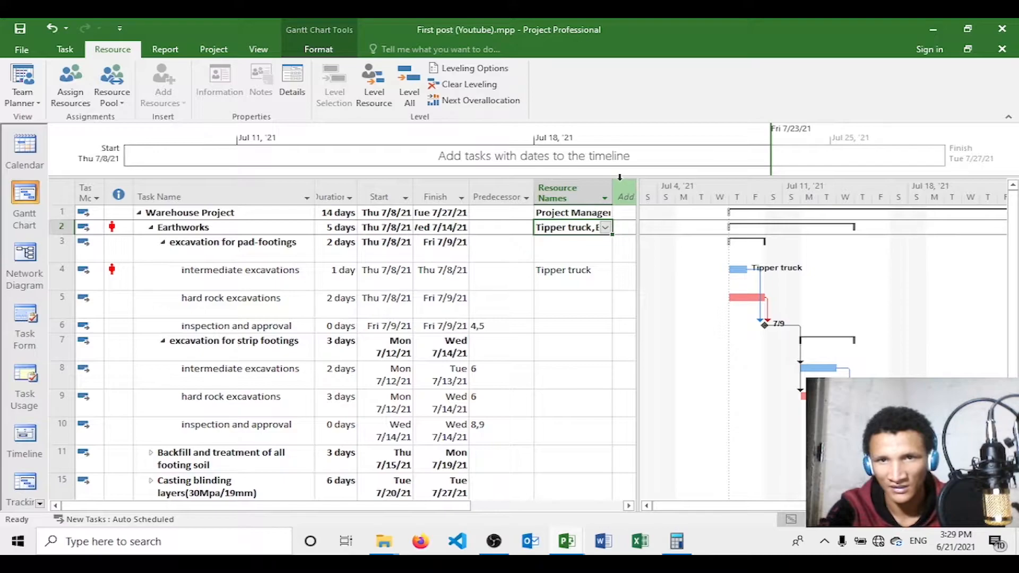
drag(616, 184, 719, 186)
drag(633, 192, 711, 192)
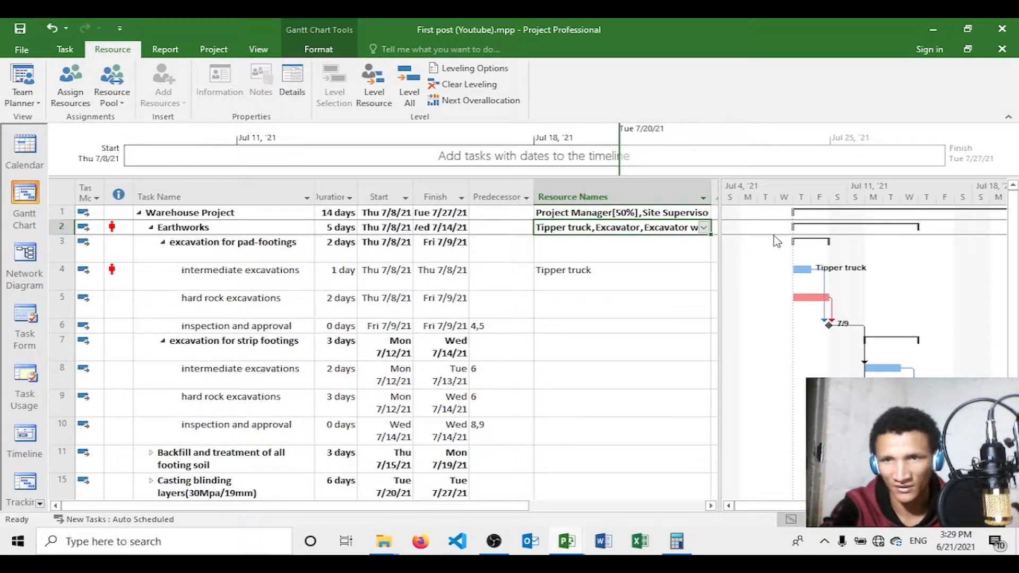
- Remove the Tipper truck from the intermediate excavations subtask under excavation for pad-footings
click(624, 267)
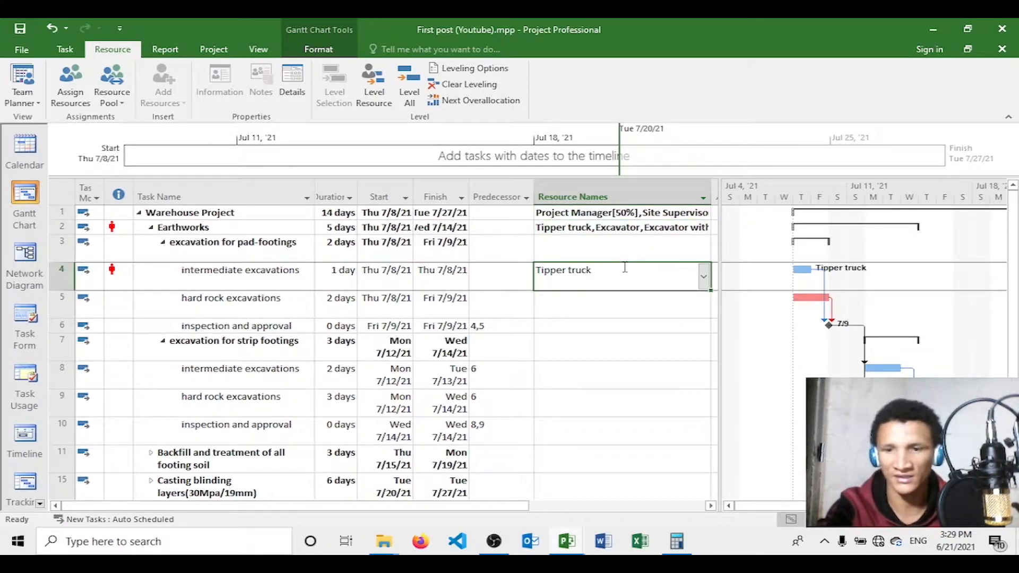
key(Delete)
click(566, 316)
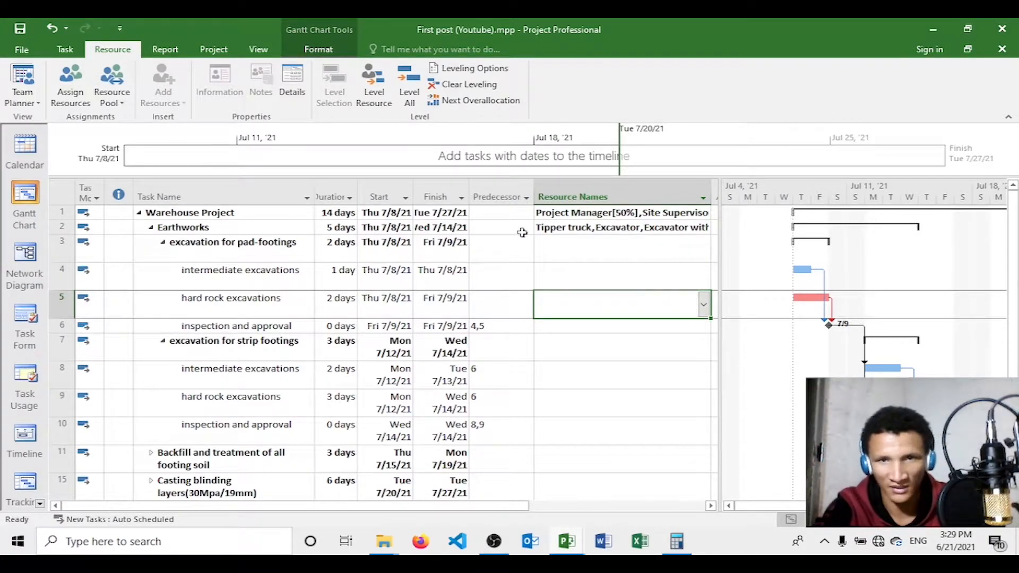
click(548, 228)
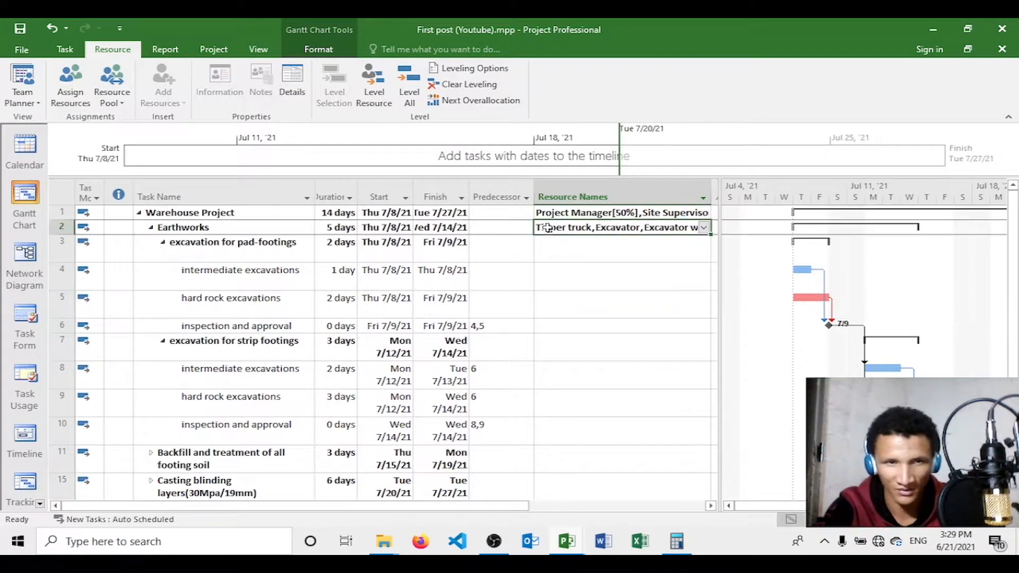
click(152, 228)
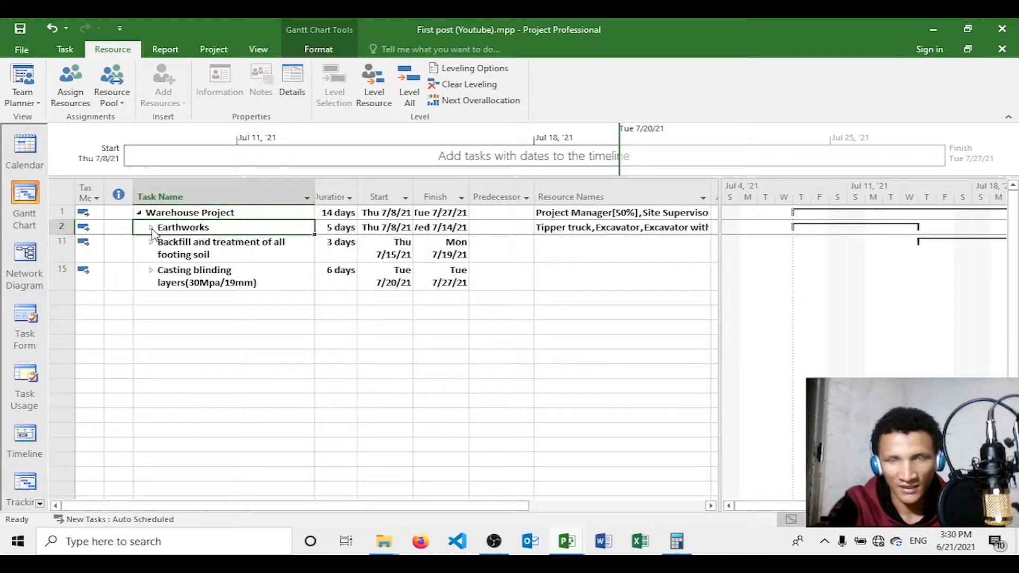
click(151, 228)
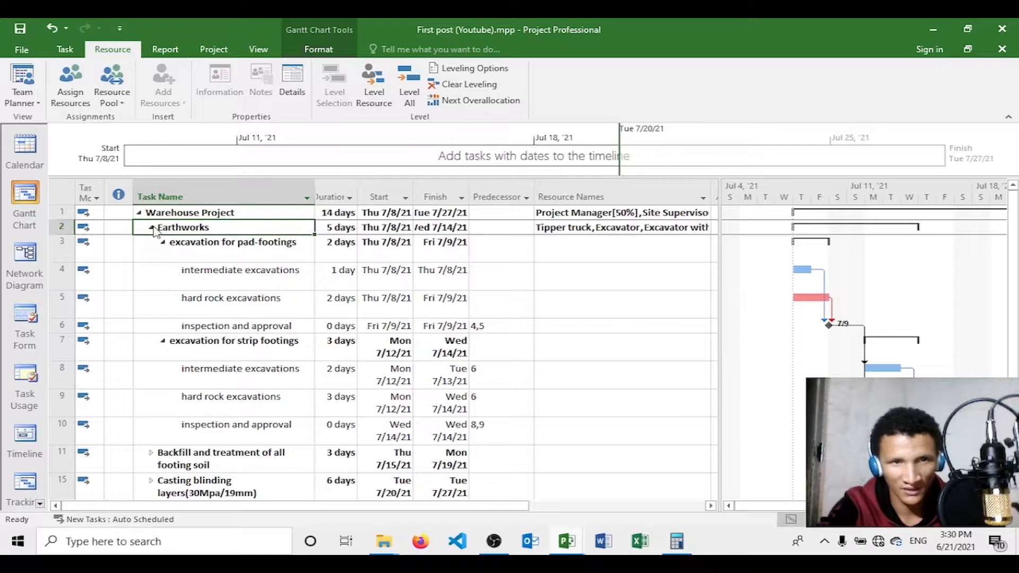
click(219, 278)
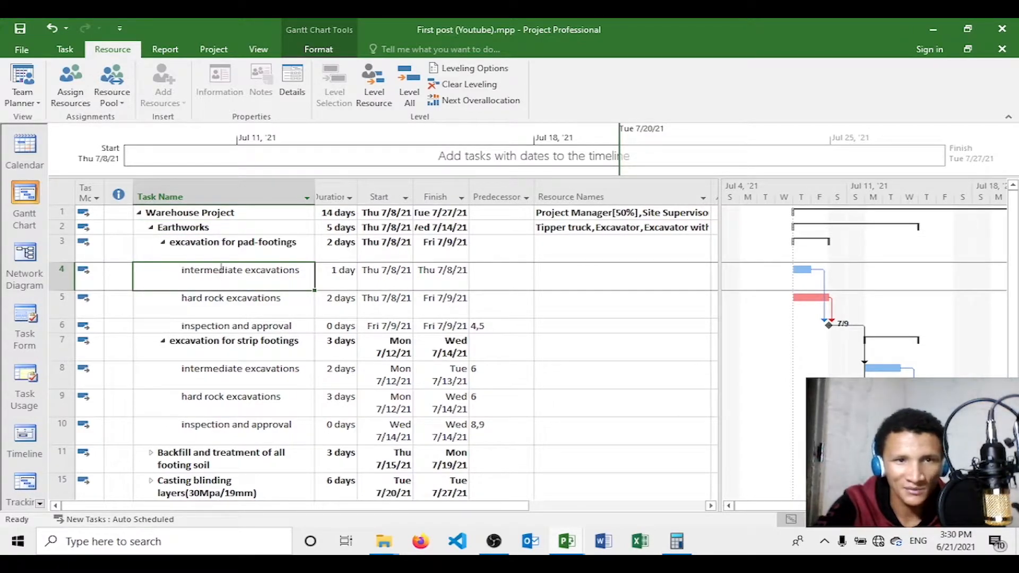
- Assign the Pick Axe, Rake and Spade resources to the Earthworks summary task
click(224, 232)
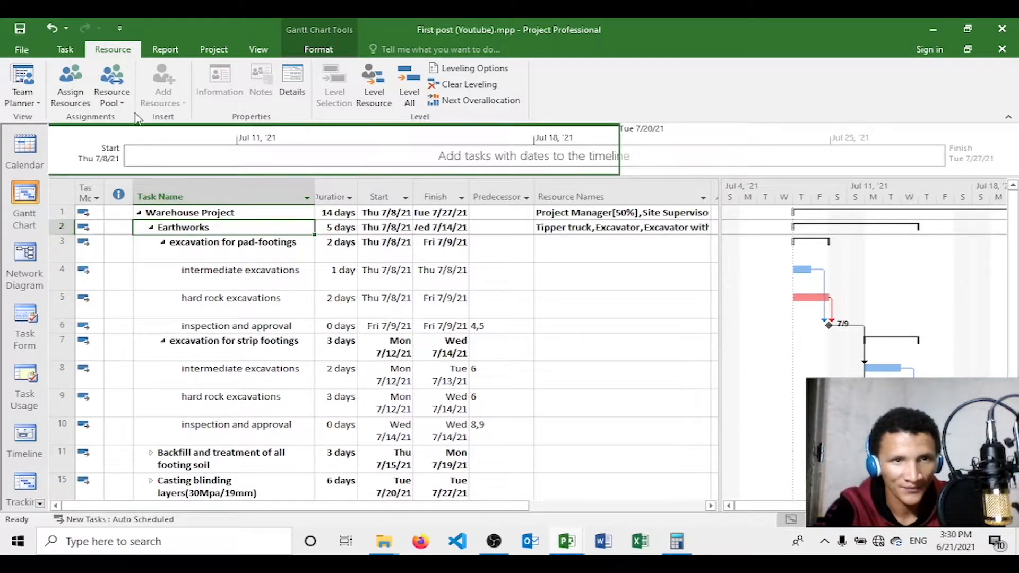
click(70, 80)
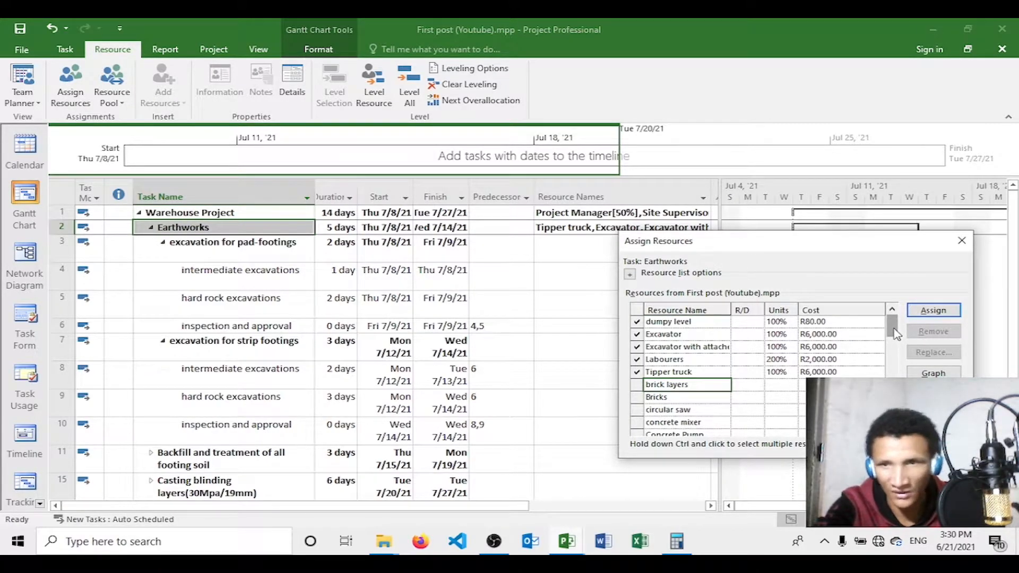
drag(895, 333, 894, 391)
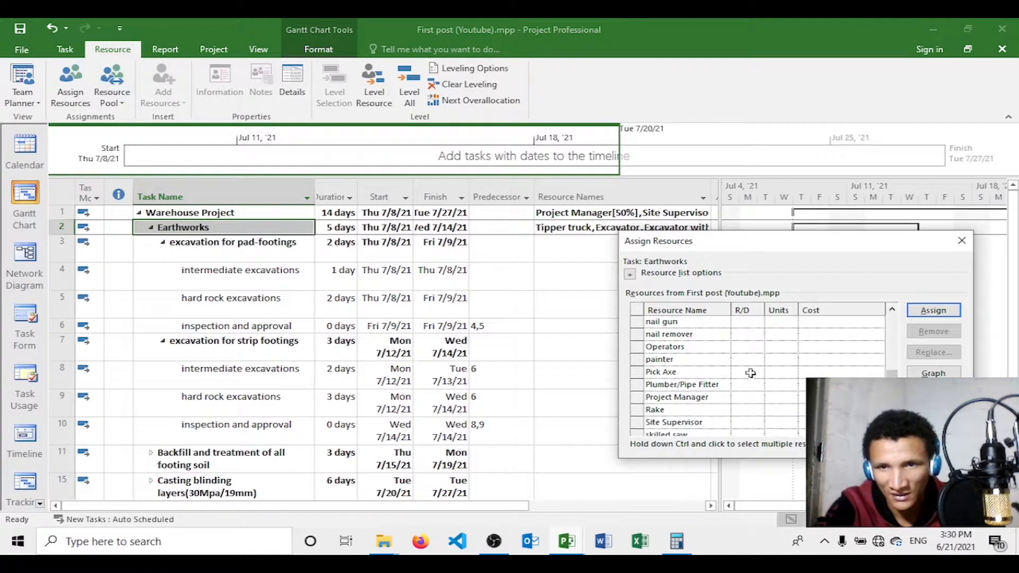
click(695, 372)
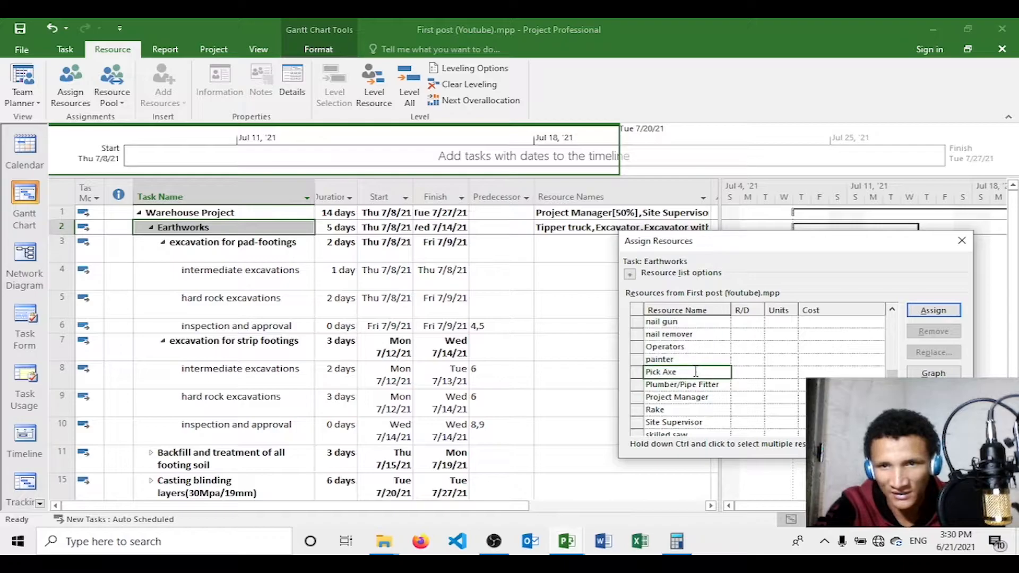
ctrl+click(680, 409)
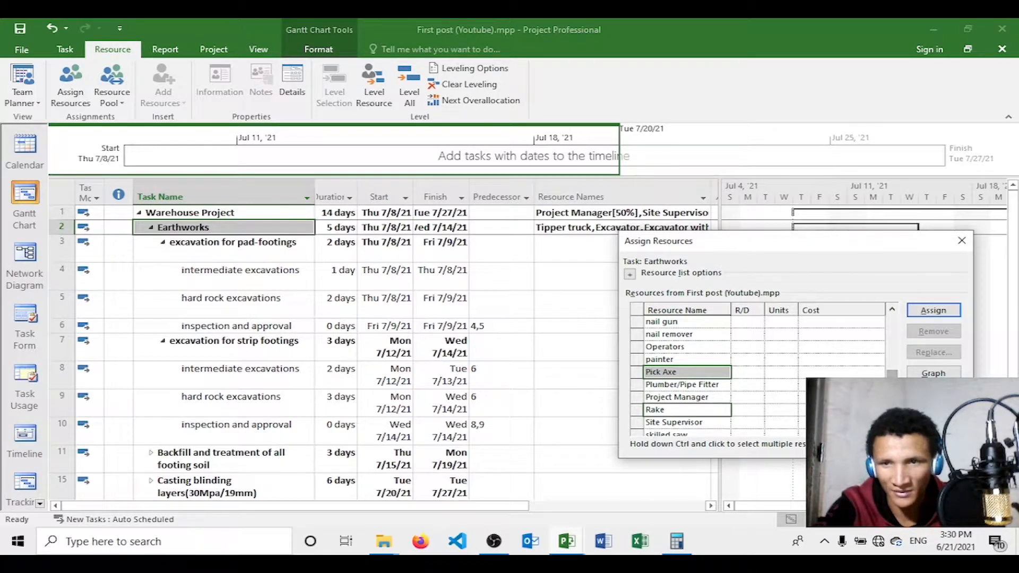
scroll(679, 345, down, 3)
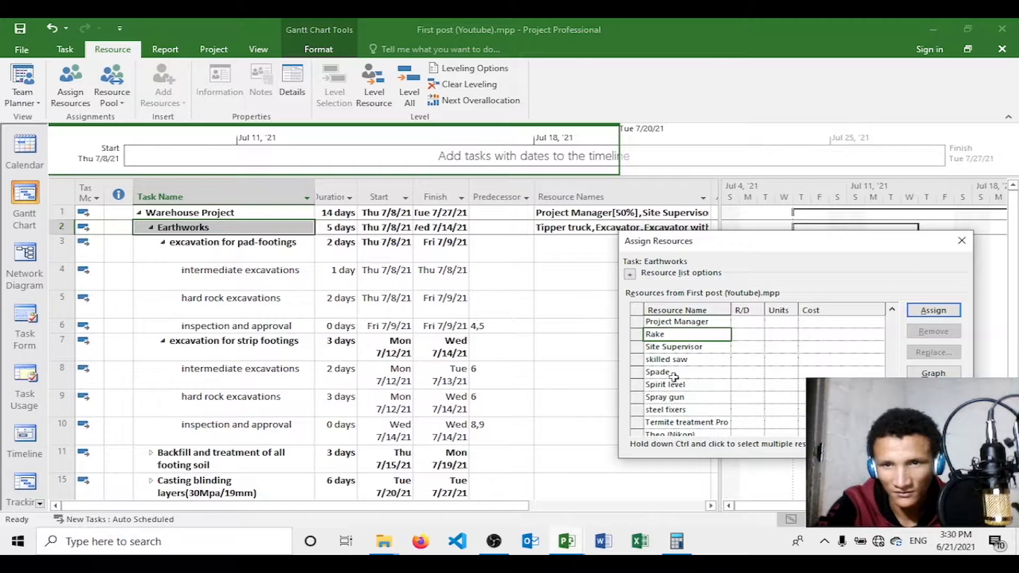
ctrl+click(676, 374)
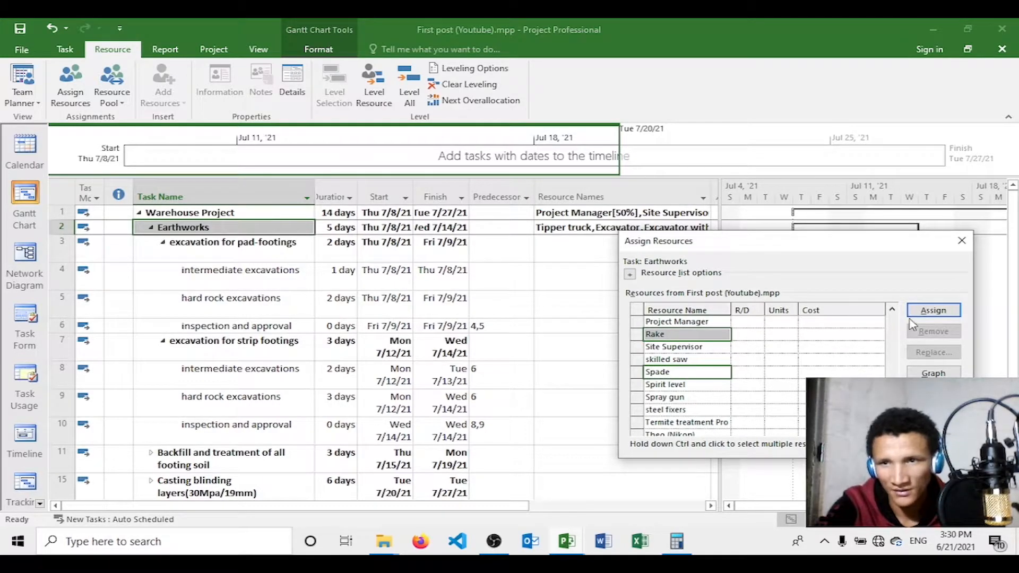
click(933, 310)
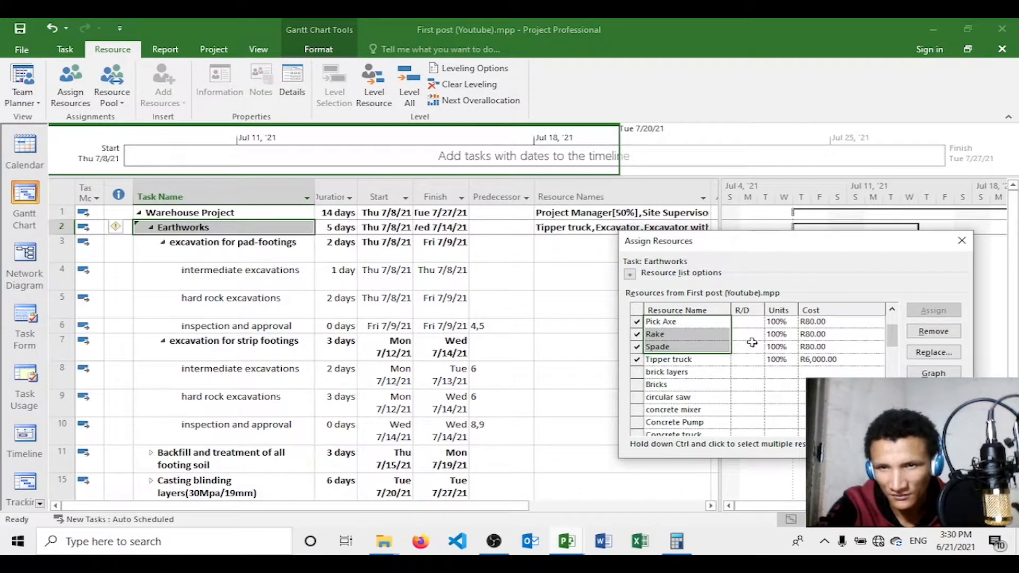
- Set the Pick Axe, Rake and Spade units on Earthworks to 200%, changing the amount of work but keeping the duration the same
click(775, 322)
click(791, 319)
click(780, 334)
click(791, 332)
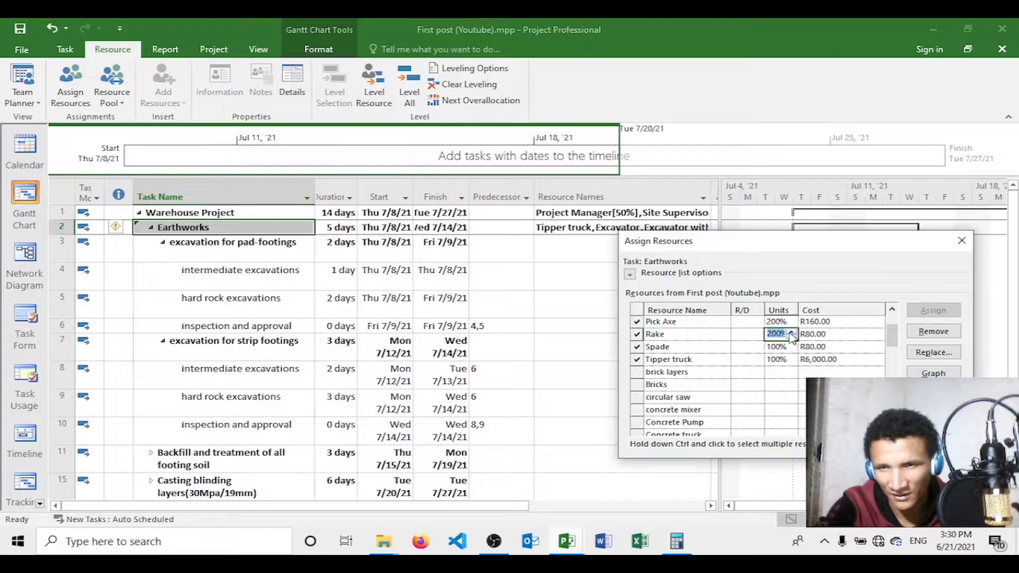
click(778, 347)
click(791, 344)
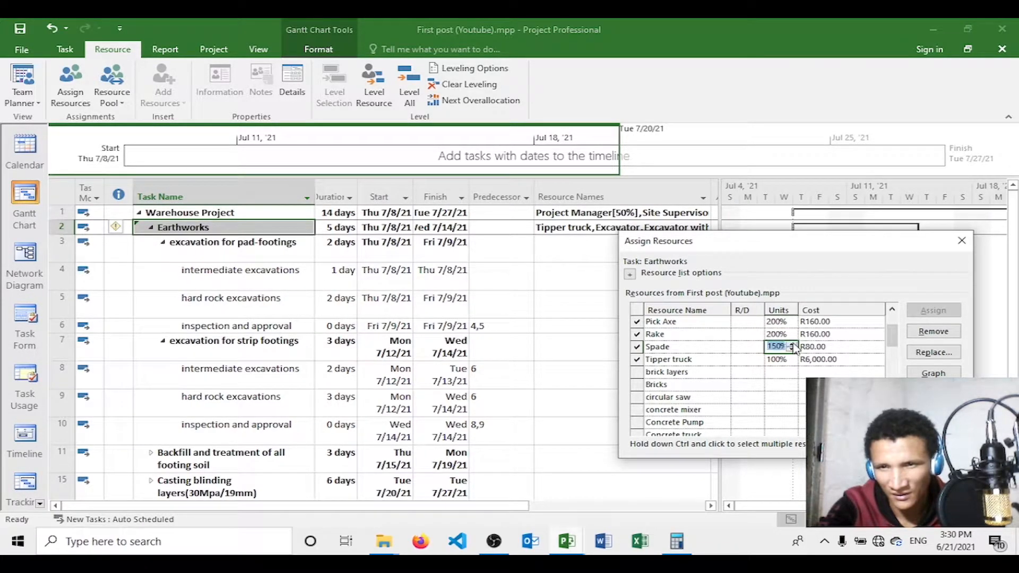
click(789, 372)
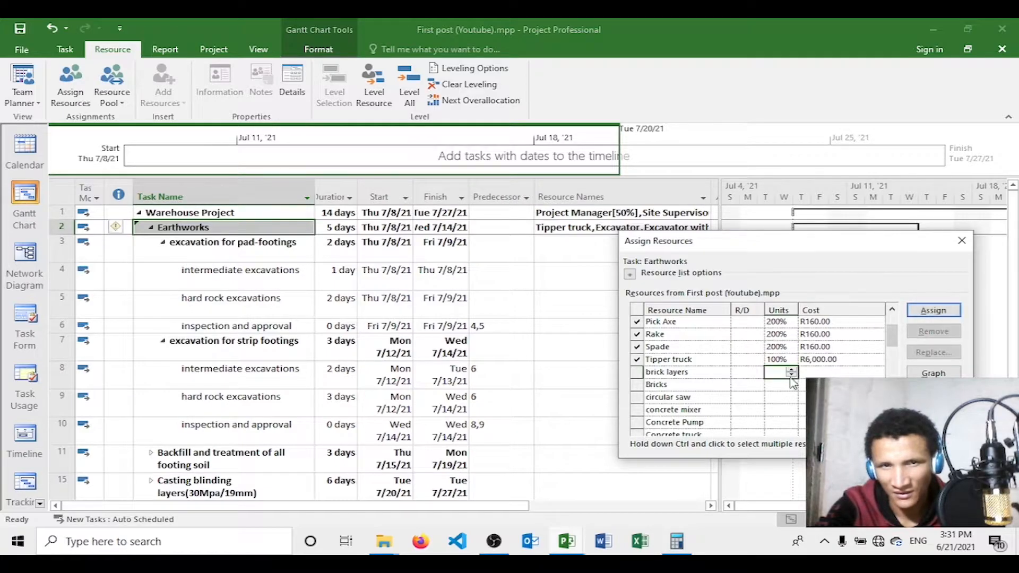
click(822, 397)
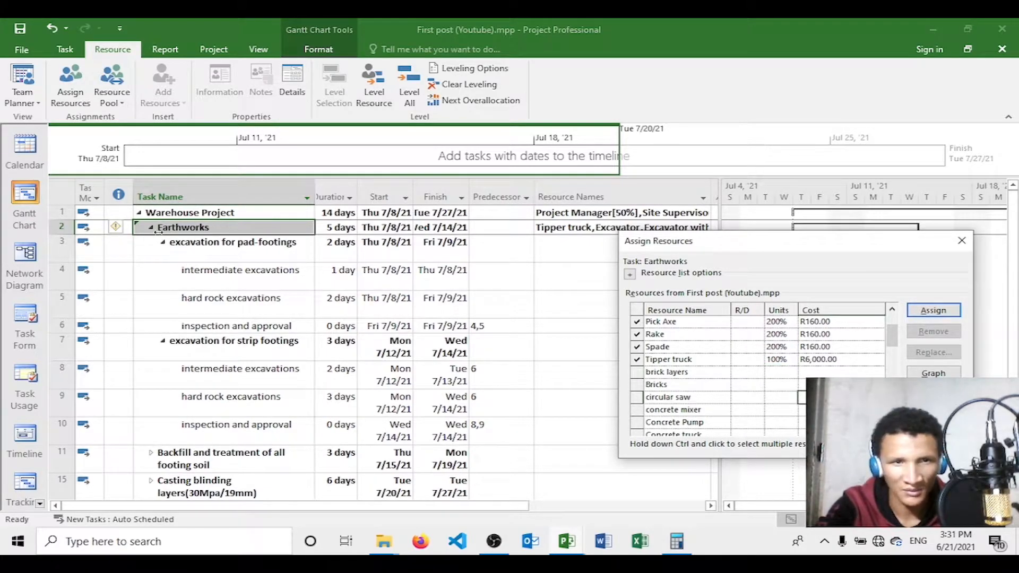
click(116, 227)
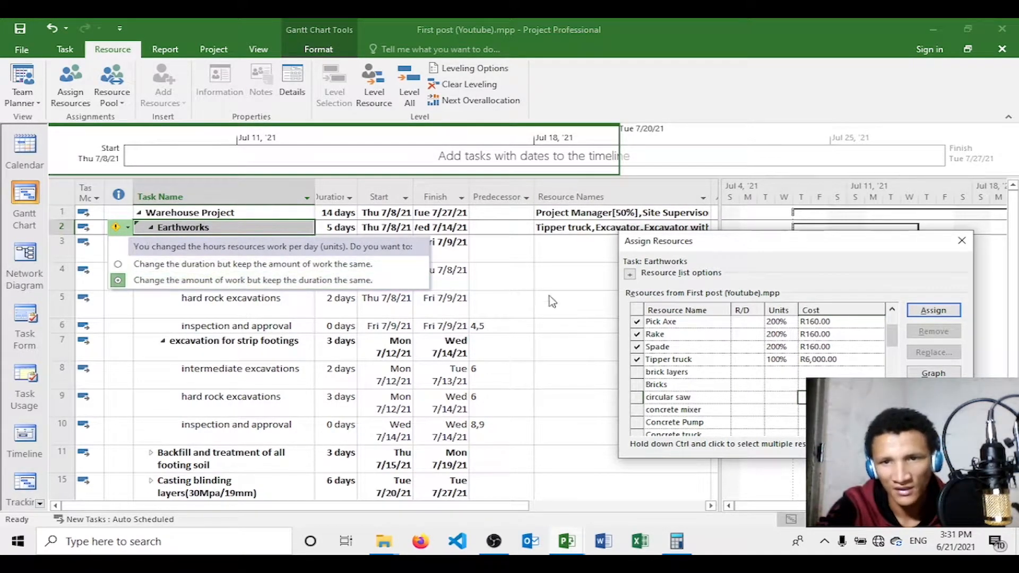
click(240, 280)
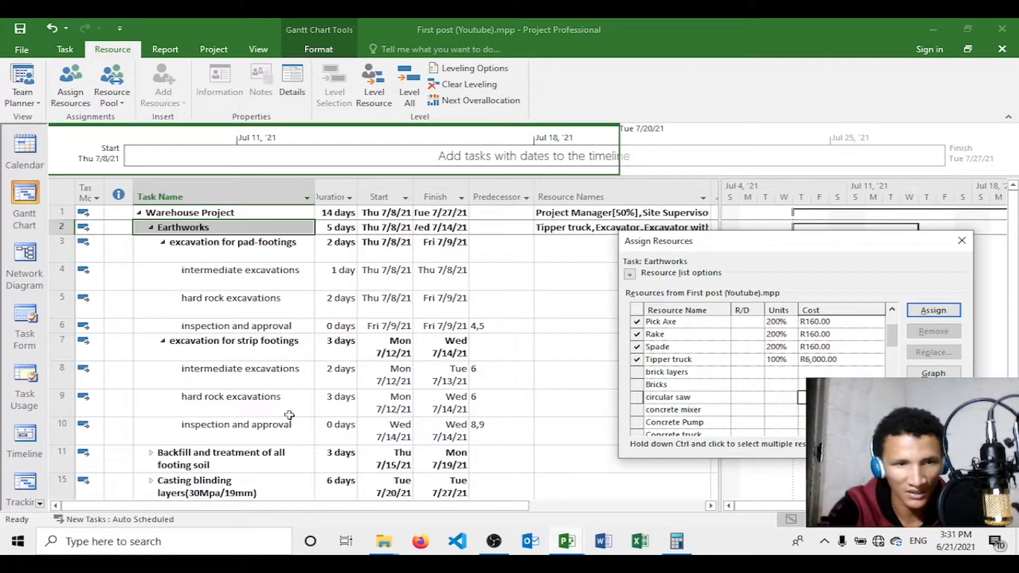
- Examine the equipment resources' types and maximum units in the Resource Sheet and return to the Gantt Chart view
click(40, 503)
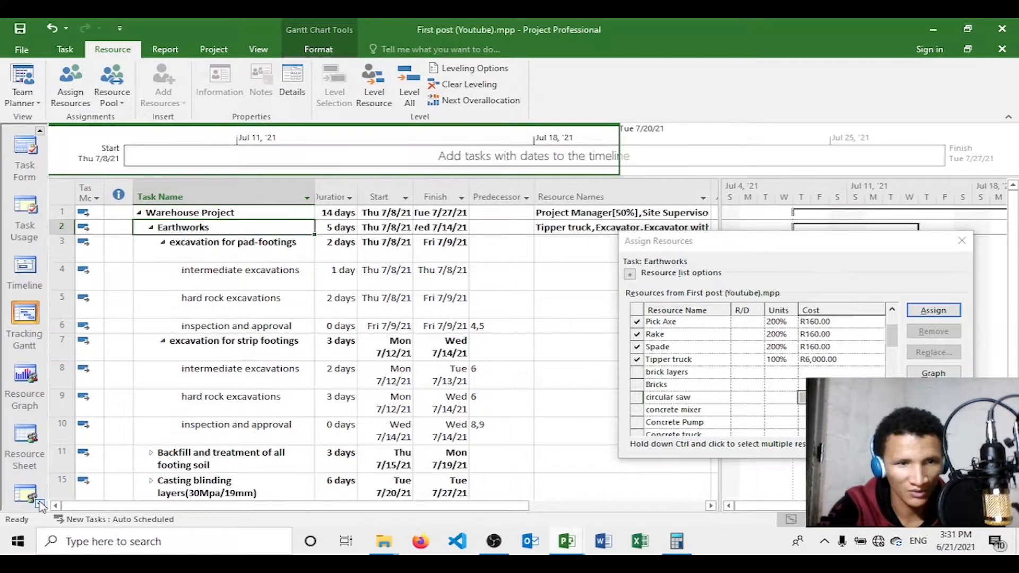
click(29, 450)
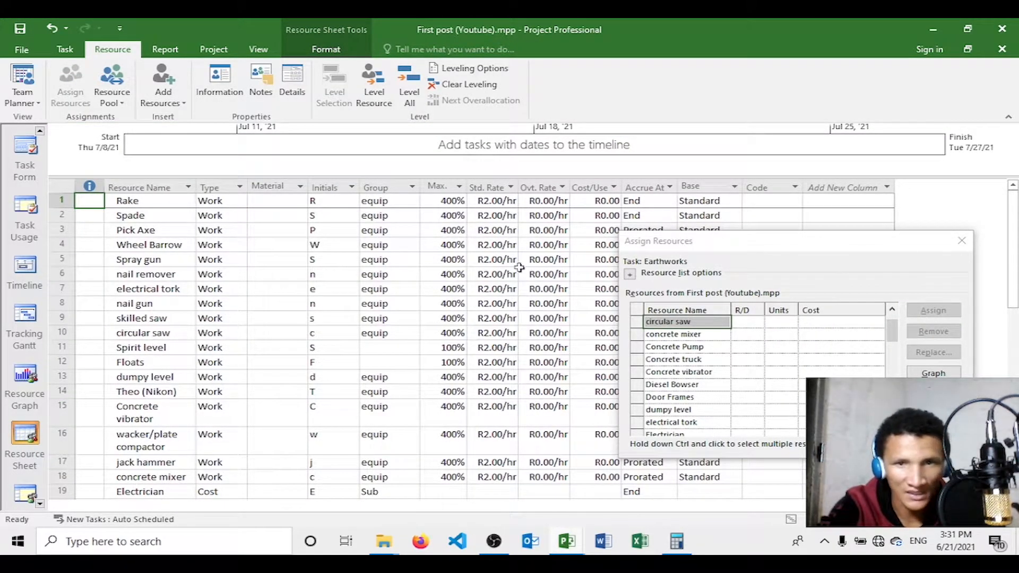
mouse_move(1018, 242)
mouse_down()
mouse_move(1018, 403)
mouse_move(1014, 233)
mouse_up()
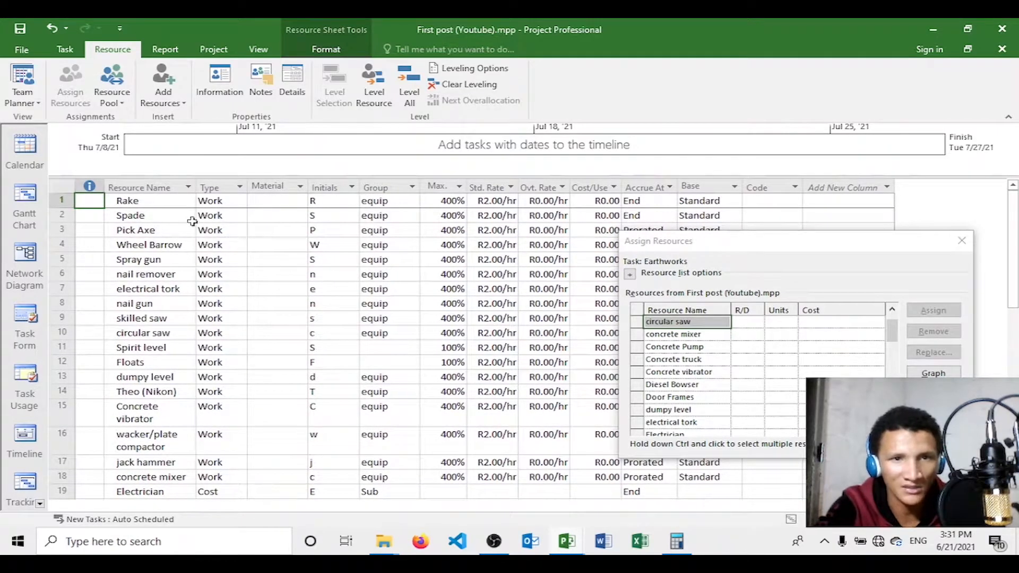
click(212, 216)
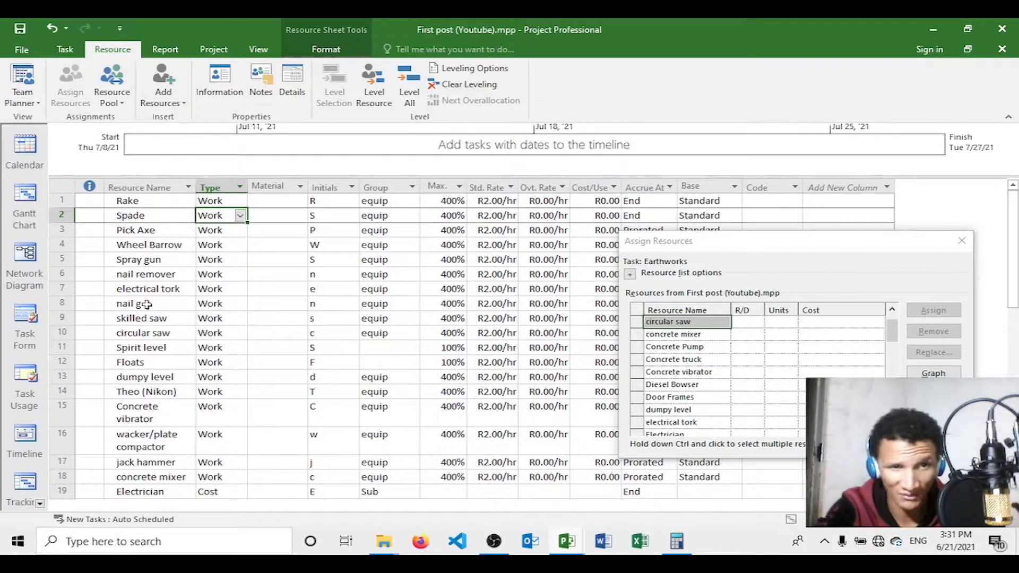
click(36, 212)
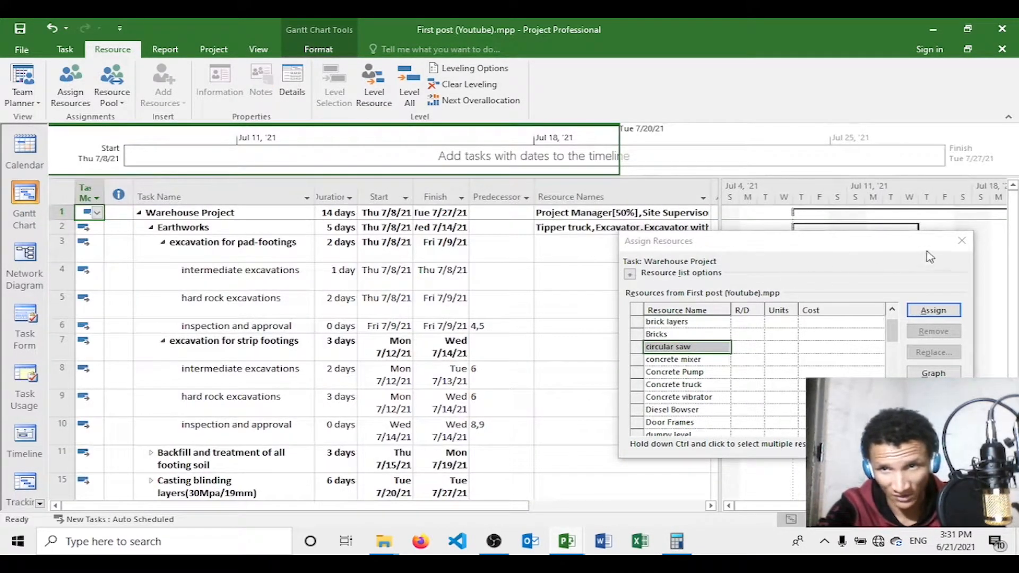
- Close the resource assignment dialog and collapse the Earthworks summary task
click(961, 241)
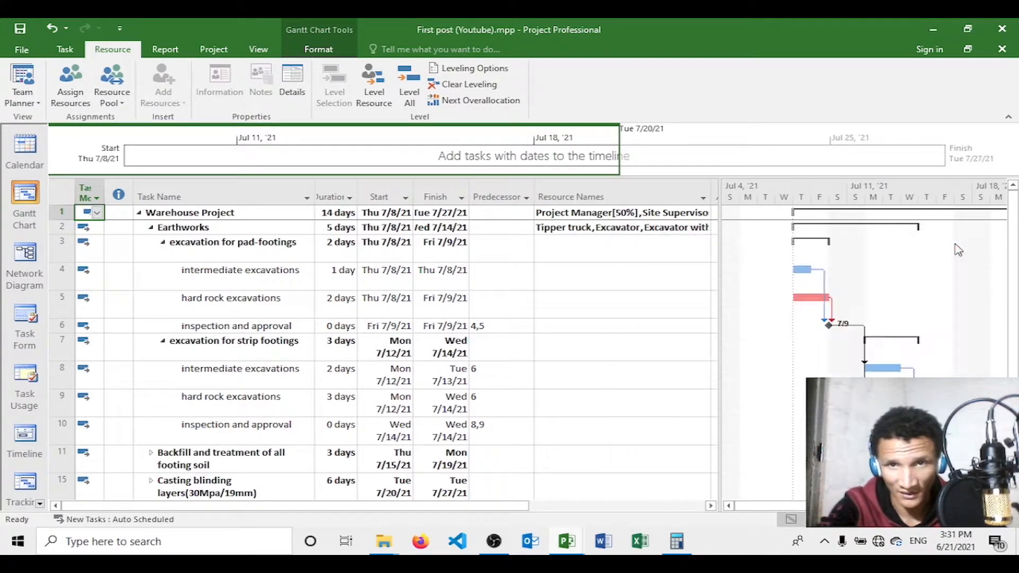
click(673, 231)
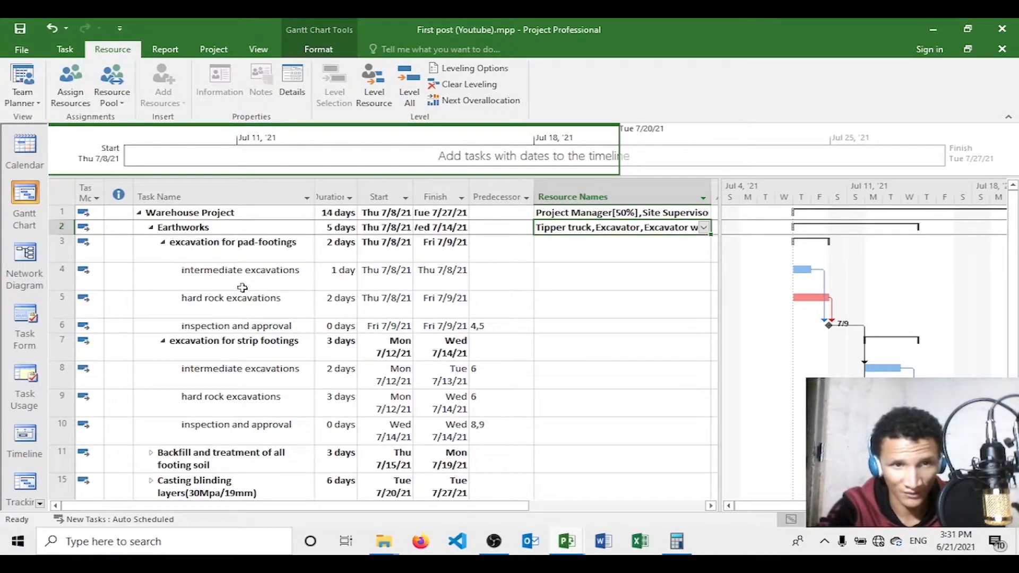
click(151, 228)
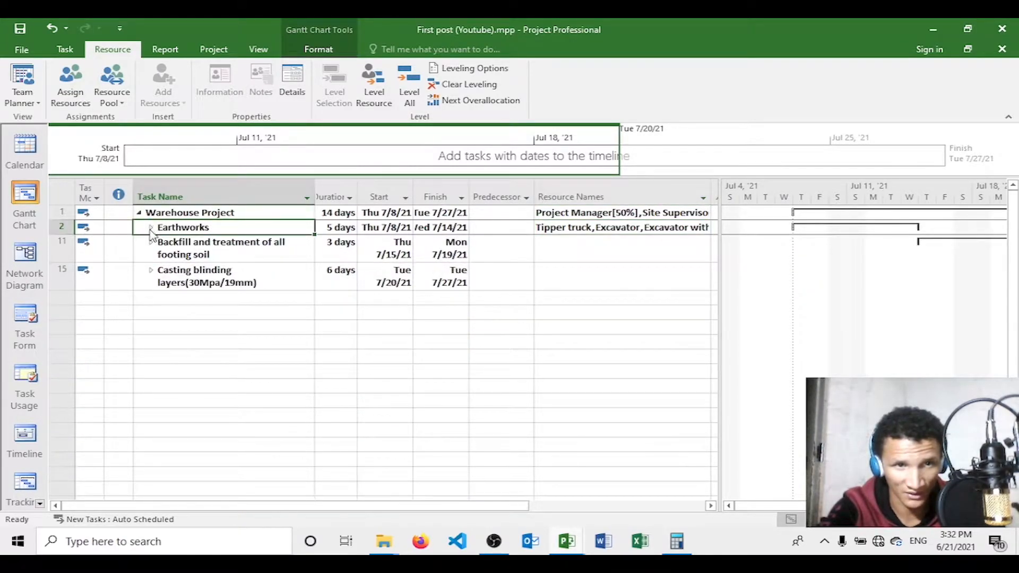
- Expand the Backfill and treatment of all footing soil summary task and select its placing and leveling subtask
click(152, 248)
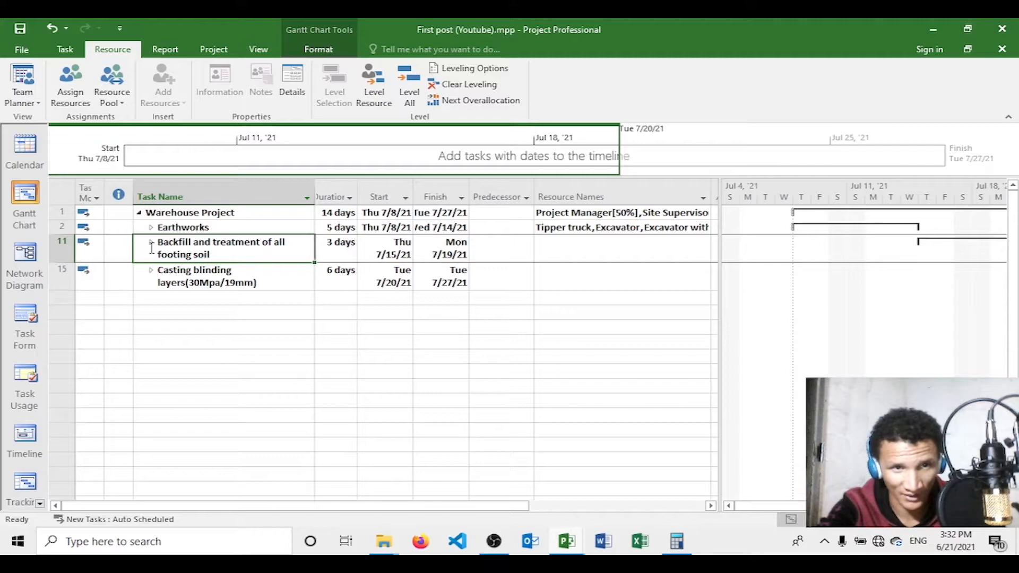
click(150, 248)
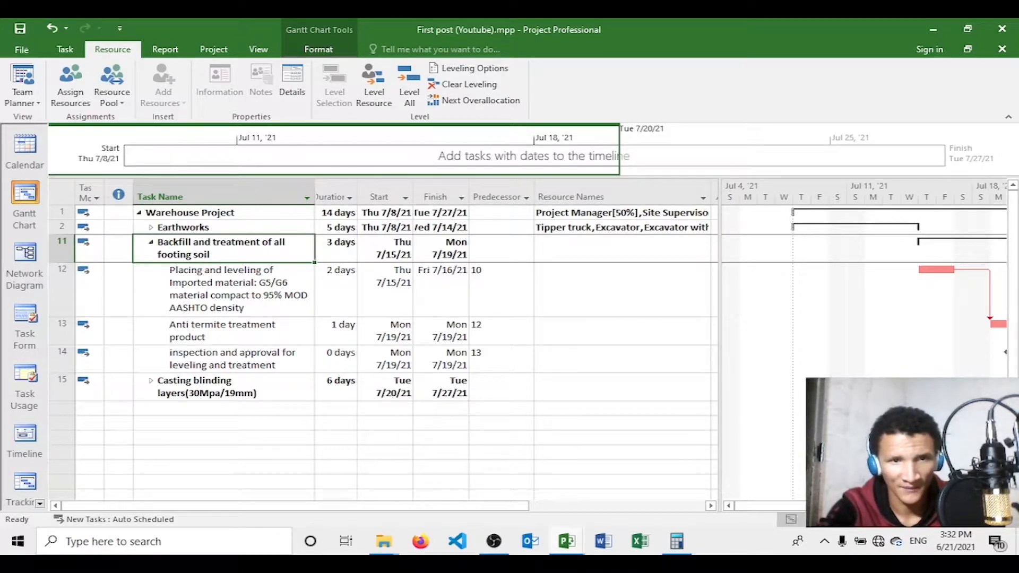
click(555, 292)
click(215, 286)
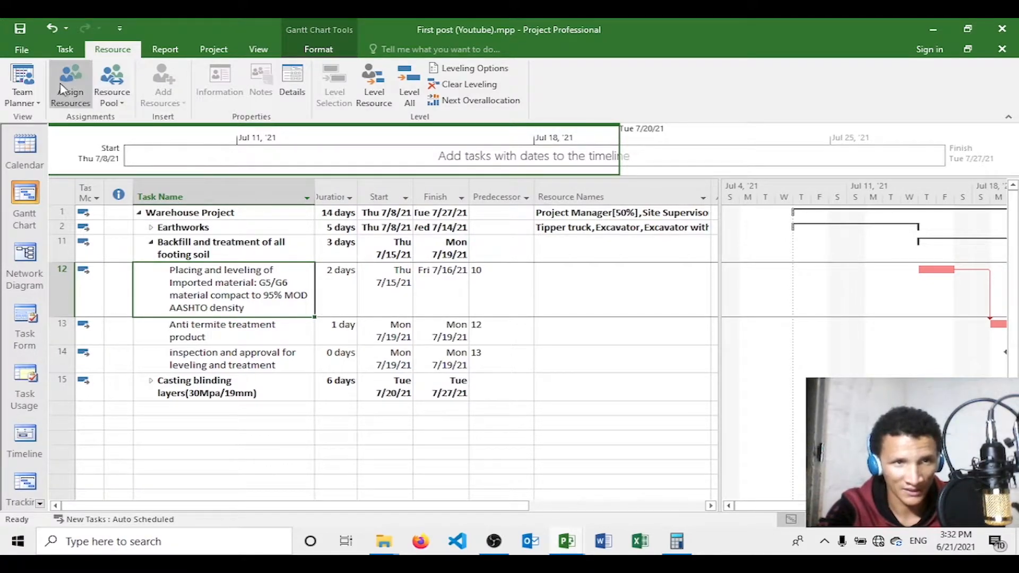
- Assign the TLB, Vibrator drum roller, wacker/plate compactor and Wheel Barrow resources to the placing and leveling subtask
click(74, 87)
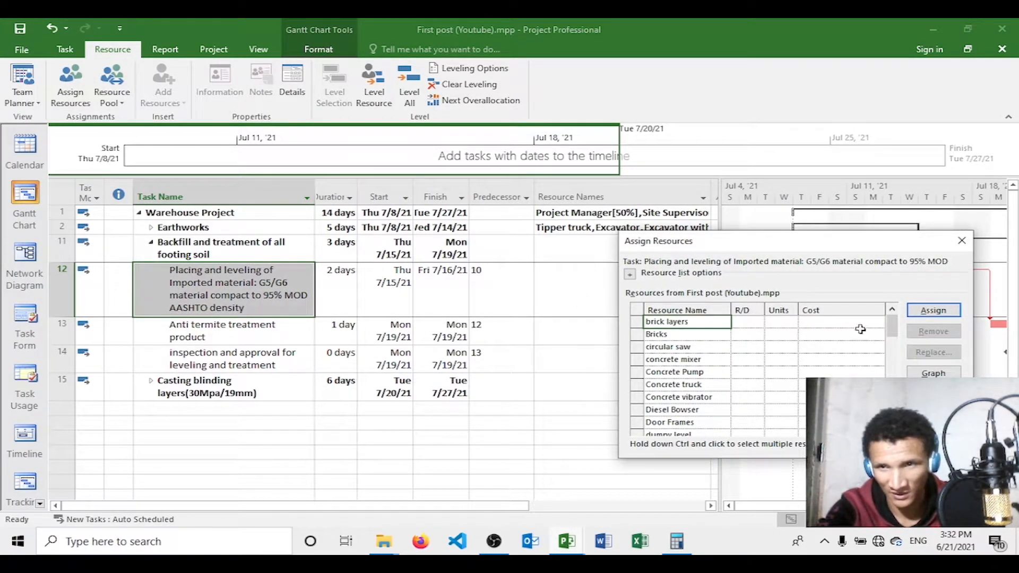
drag(897, 334, 896, 429)
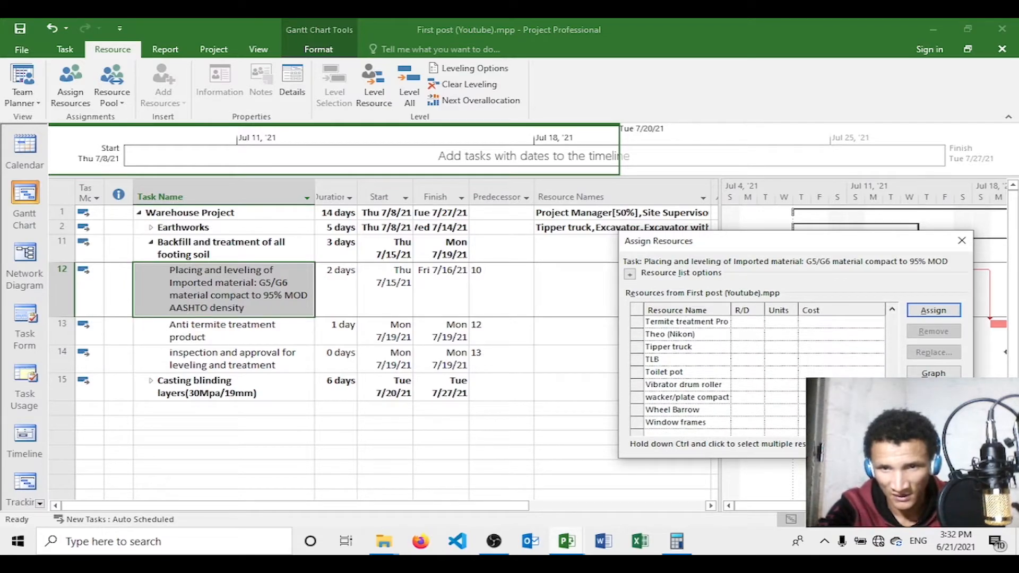
click(695, 385)
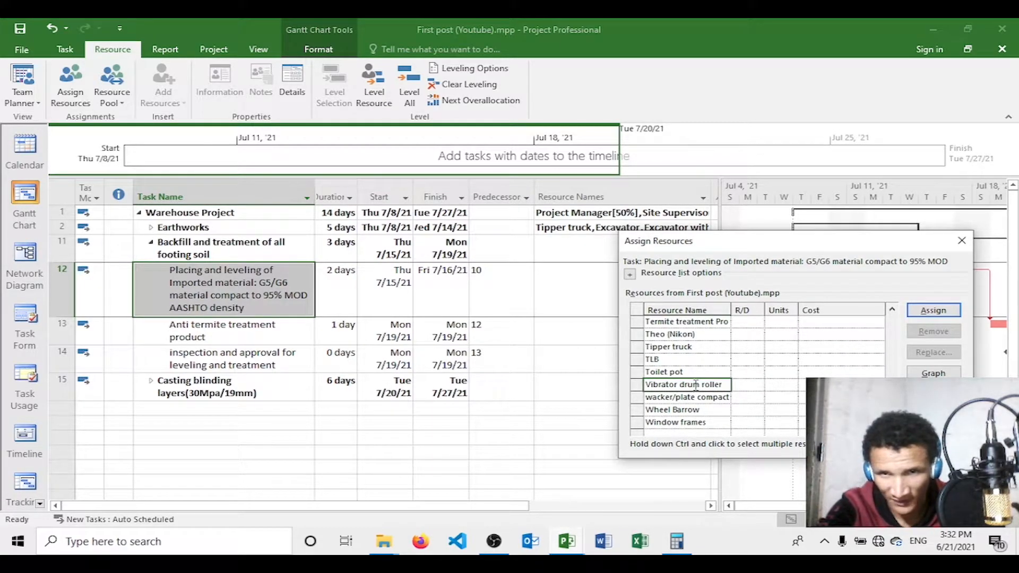
shift+click(693, 398)
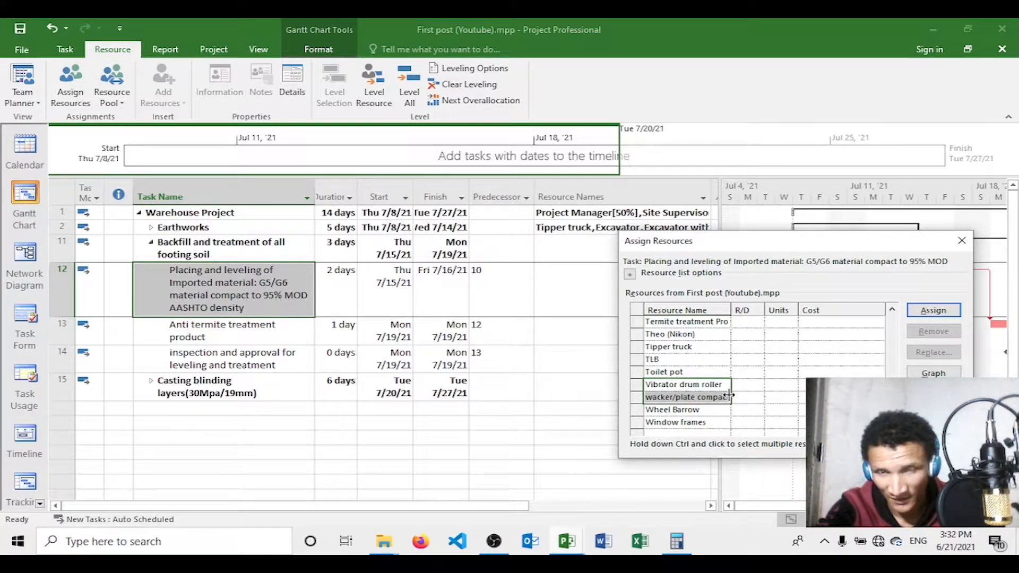
ctrl+click(699, 410)
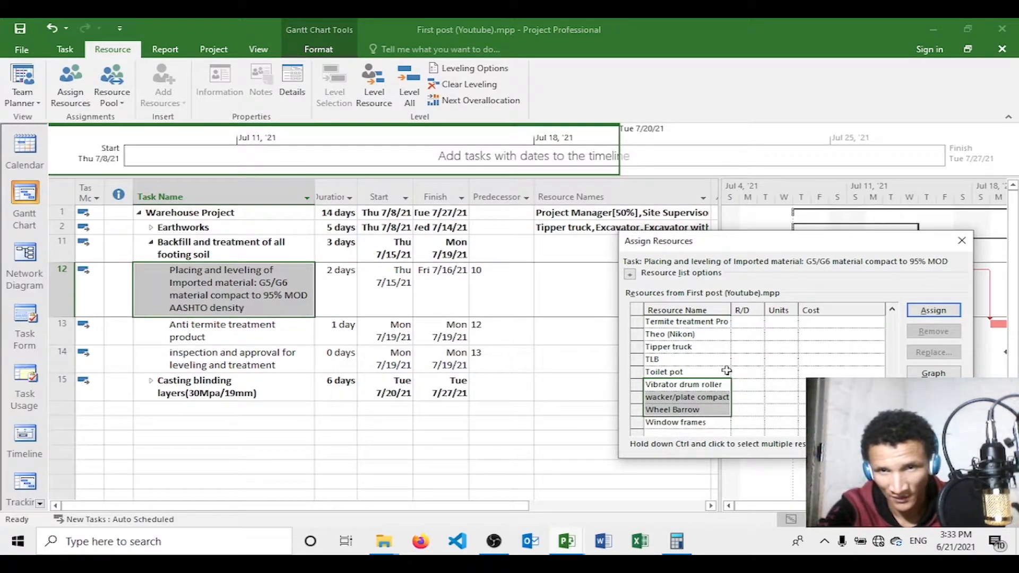
shift+click(699, 359)
click(698, 360)
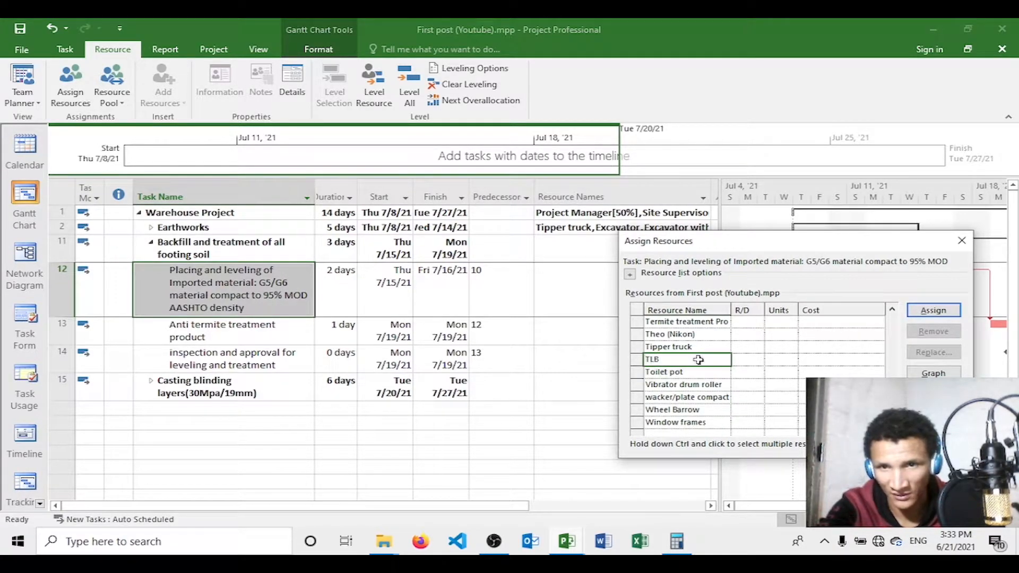
ctrl+click(687, 384)
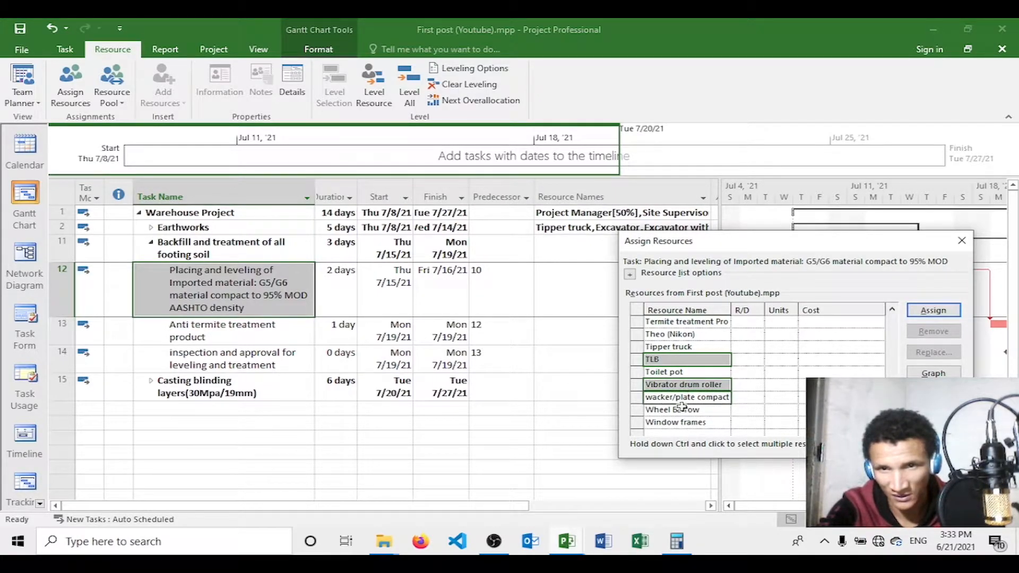
ctrl+click(681, 409)
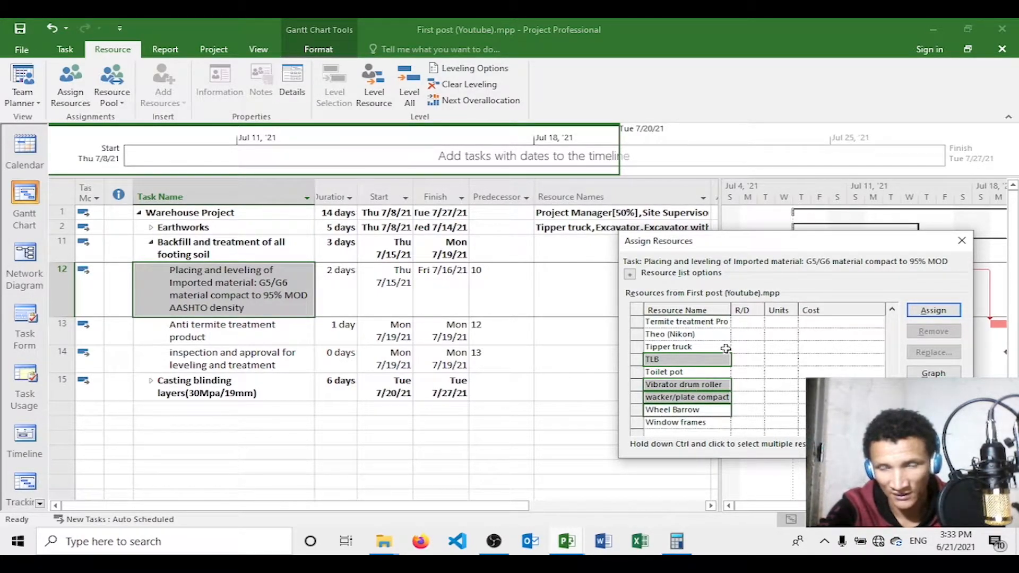
click(933, 311)
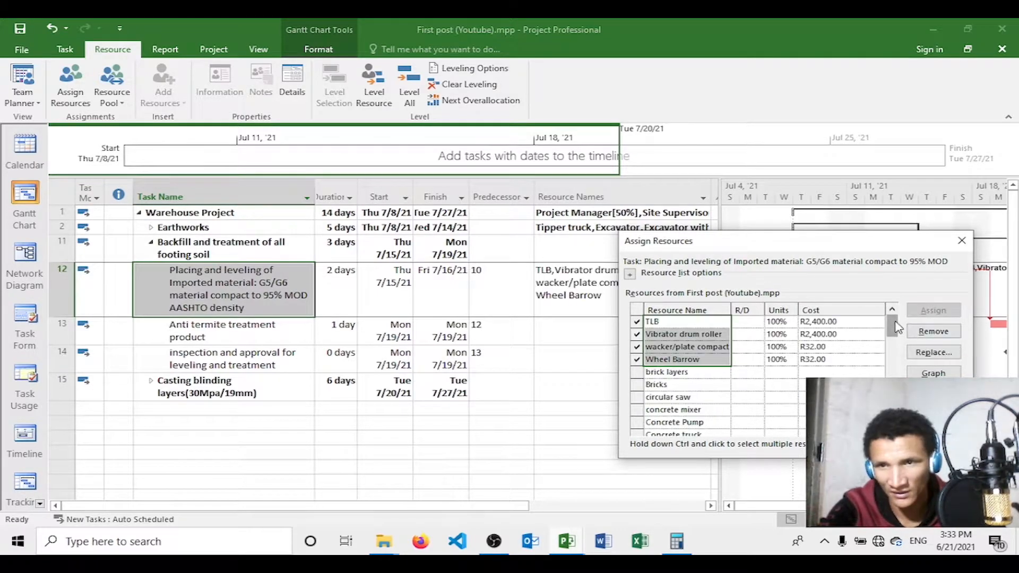
- Assign the Spade and Labourers resources to the placing and leveling subtask
drag(893, 322, 893, 405)
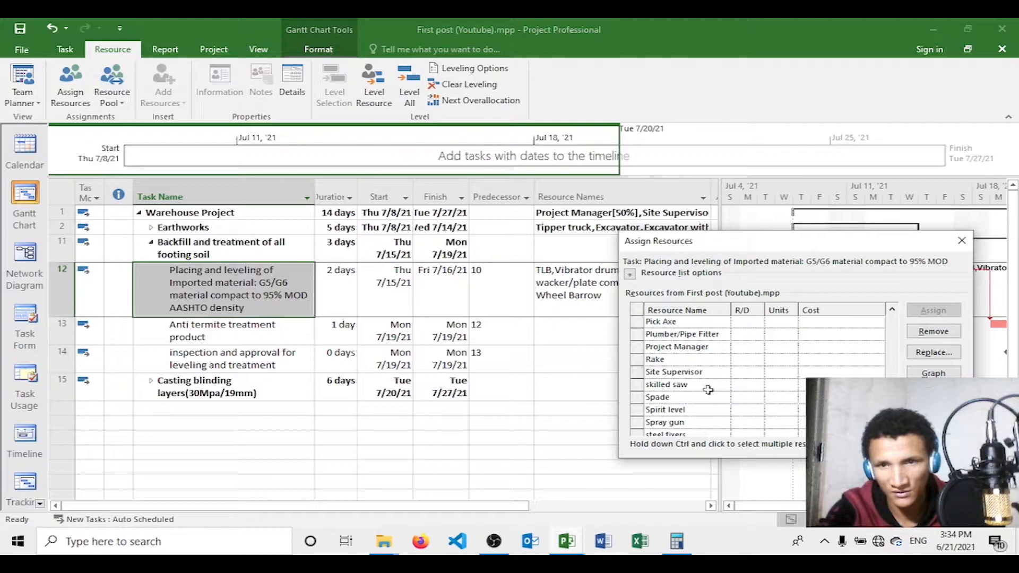
click(691, 398)
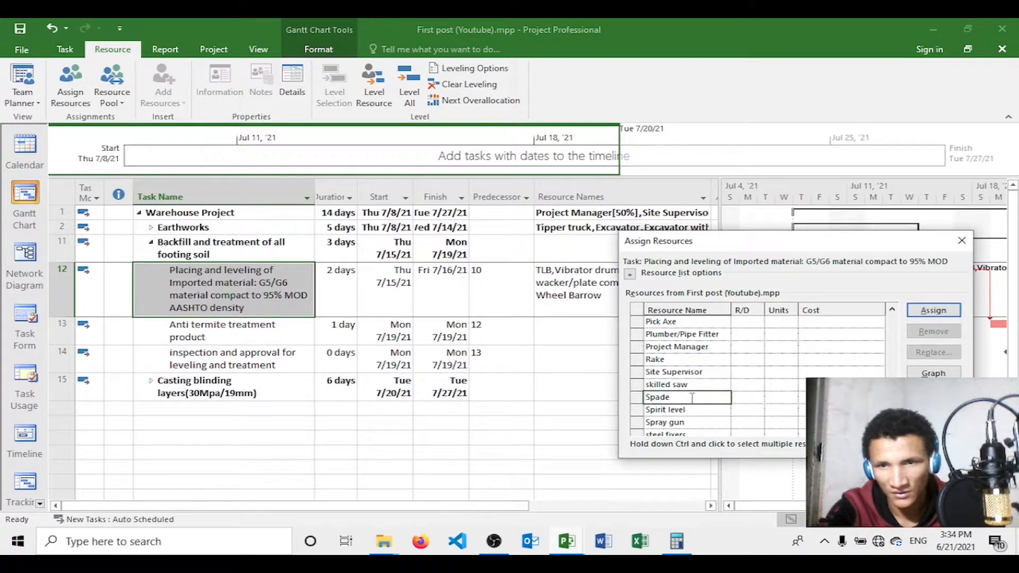
click(933, 311)
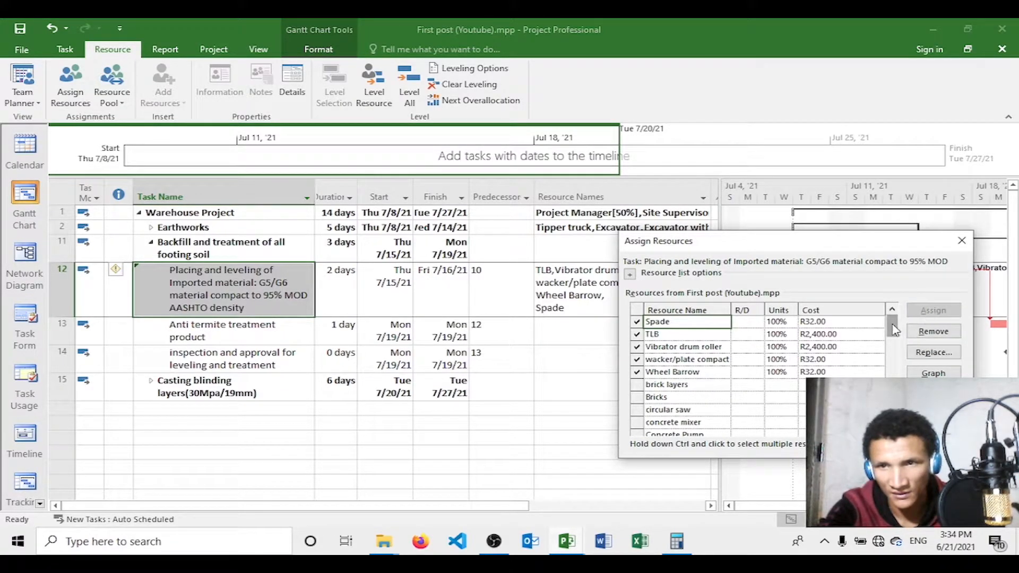
drag(893, 329, 892, 379)
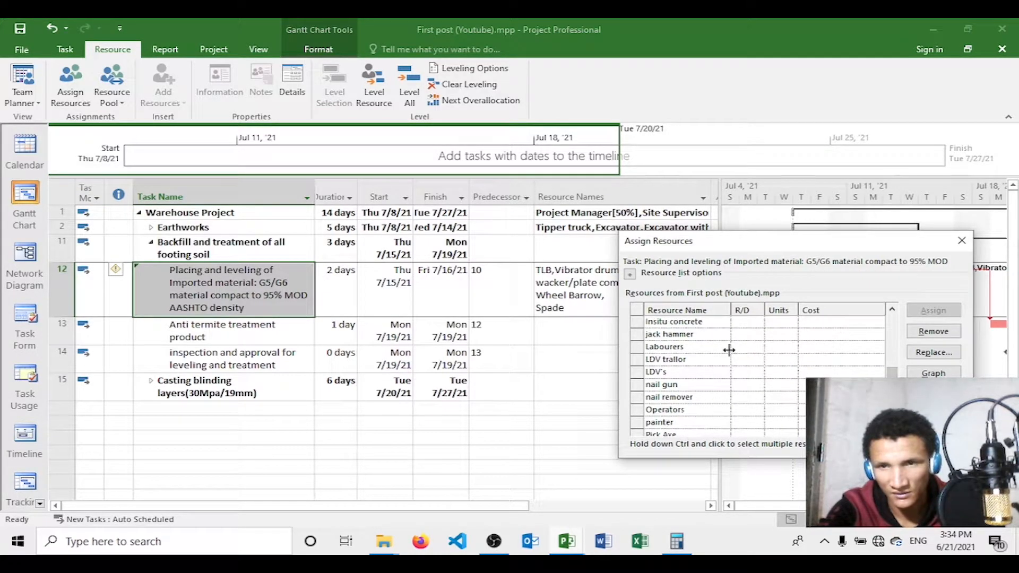
click(749, 346)
click(931, 310)
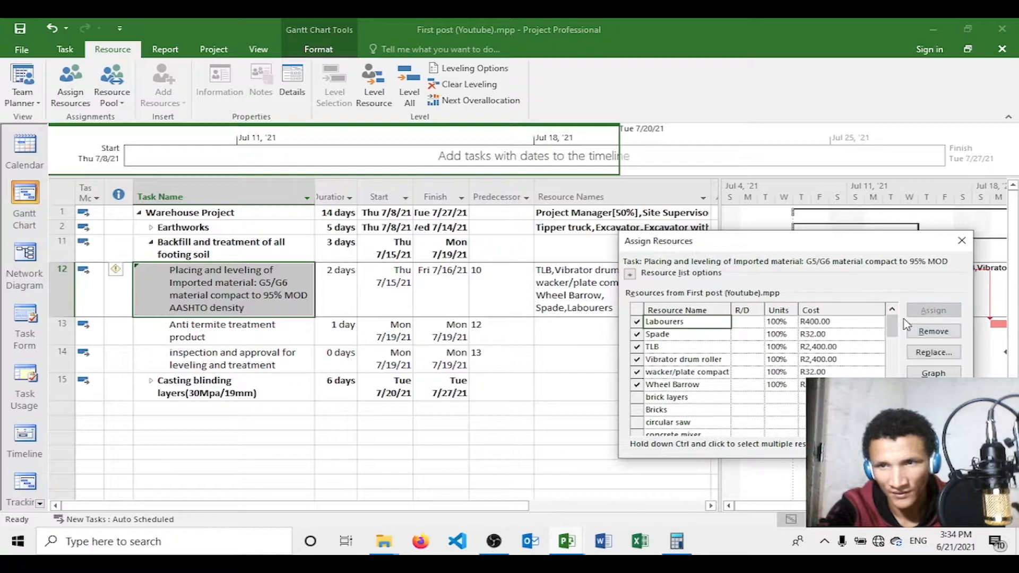
- Set the Labourers and Spade units on the subtask to 200% and try the same for the Wheel Barrow
click(777, 320)
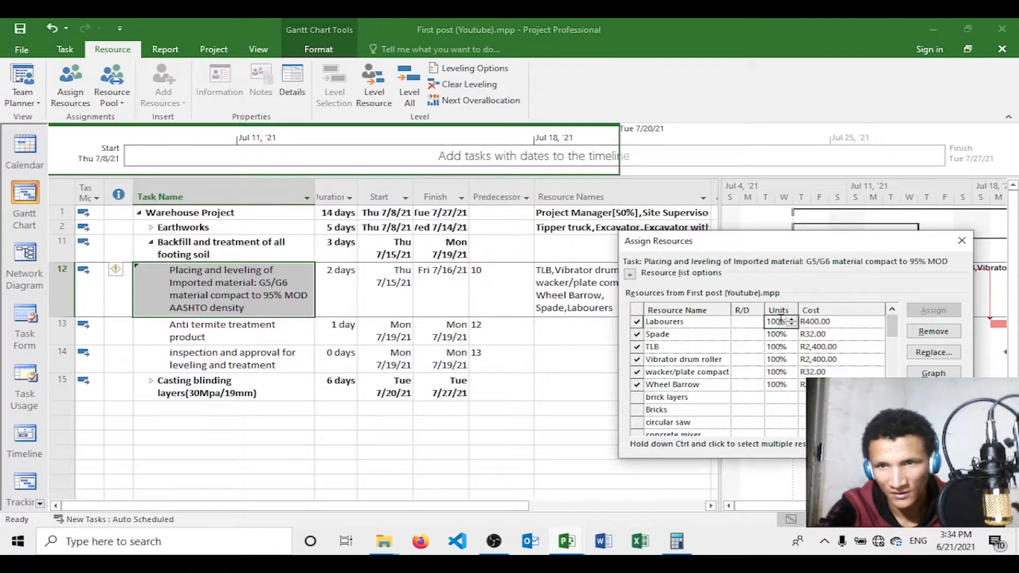
click(790, 319)
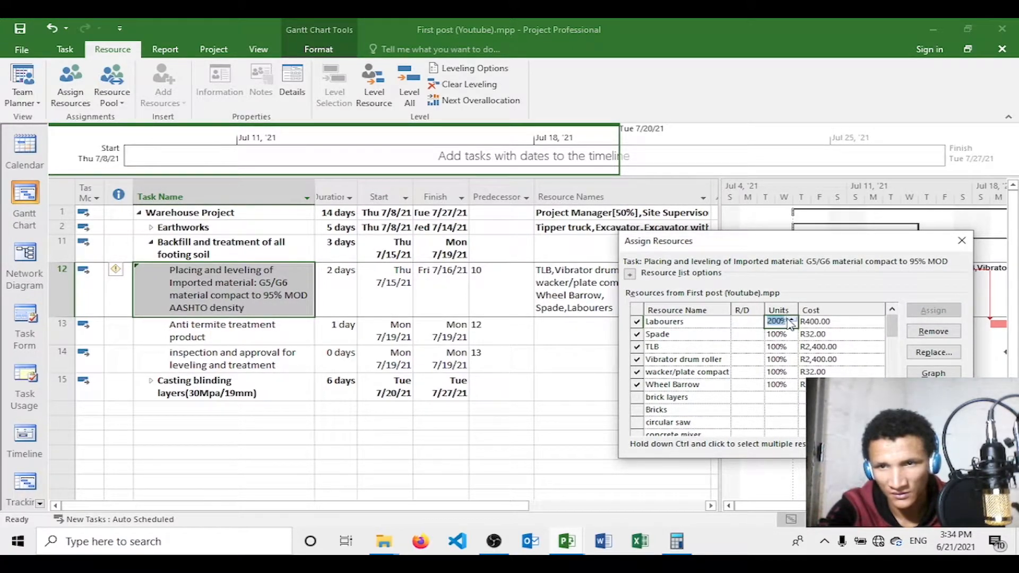
click(781, 335)
click(790, 332)
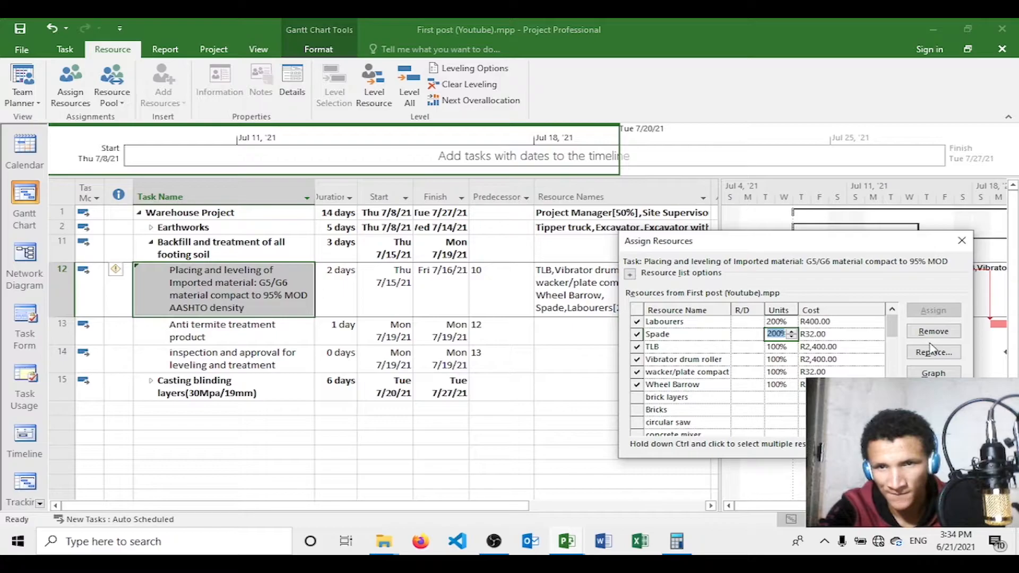
click(781, 384)
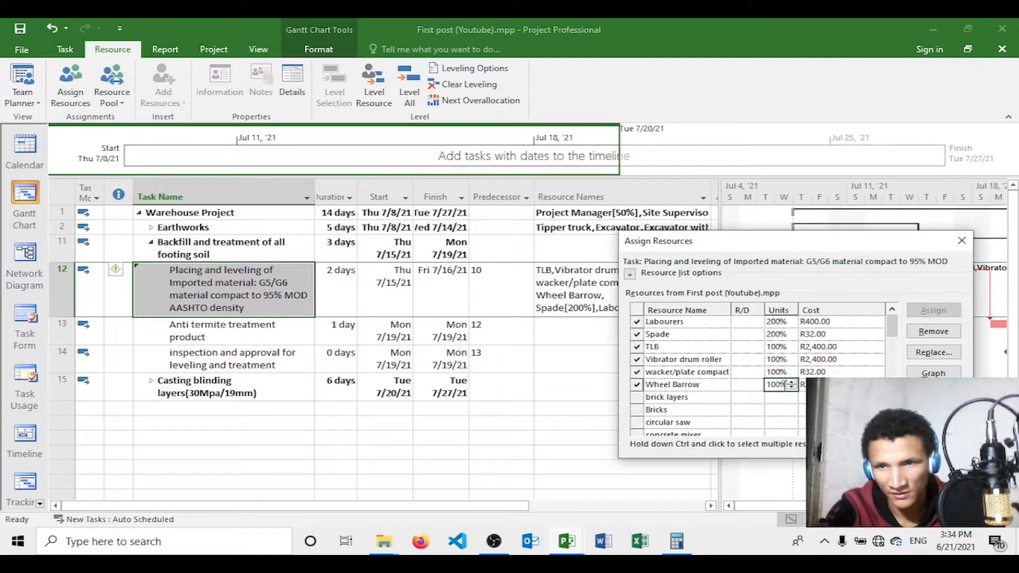
click(791, 382)
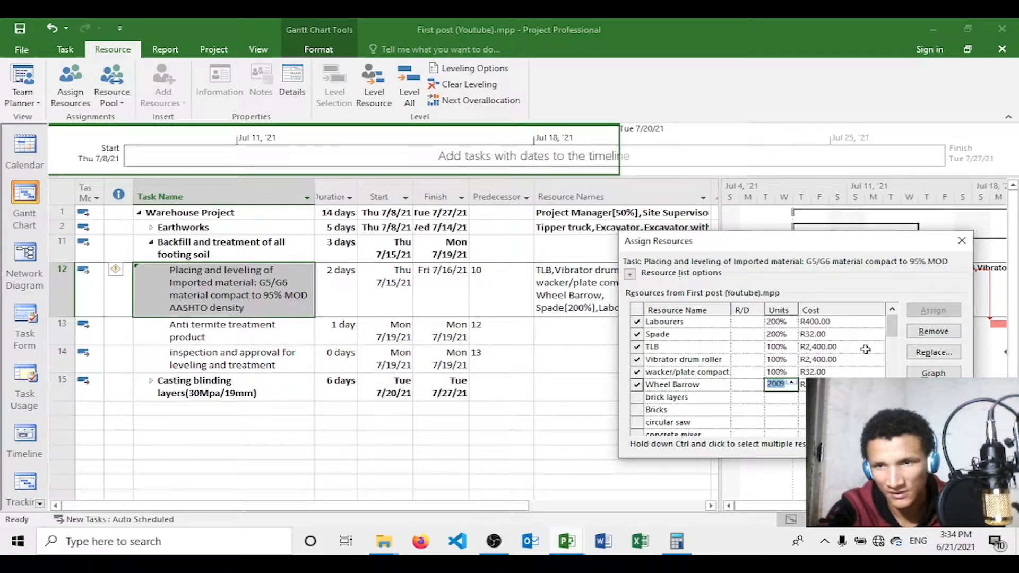
- Assign the Rake resource to the placing and leveling subtask and try to raise its units to 200%
drag(893, 339, 792, 399)
click(748, 399)
click(933, 310)
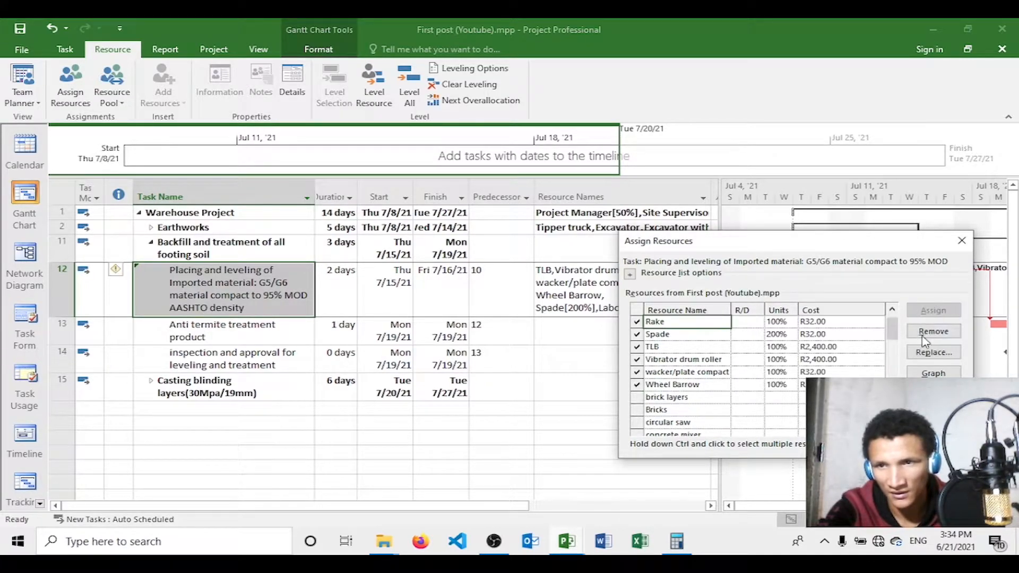
click(774, 321)
click(790, 319)
click(790, 318)
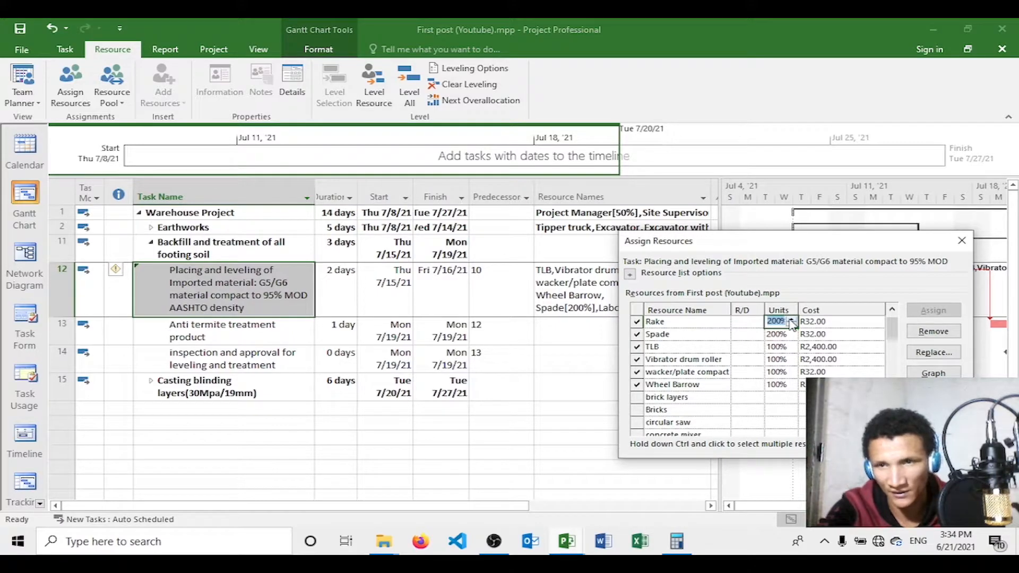
- Assign the dumpy level resource to the placing and leveling subtask
drag(892, 330, 893, 365)
click(749, 344)
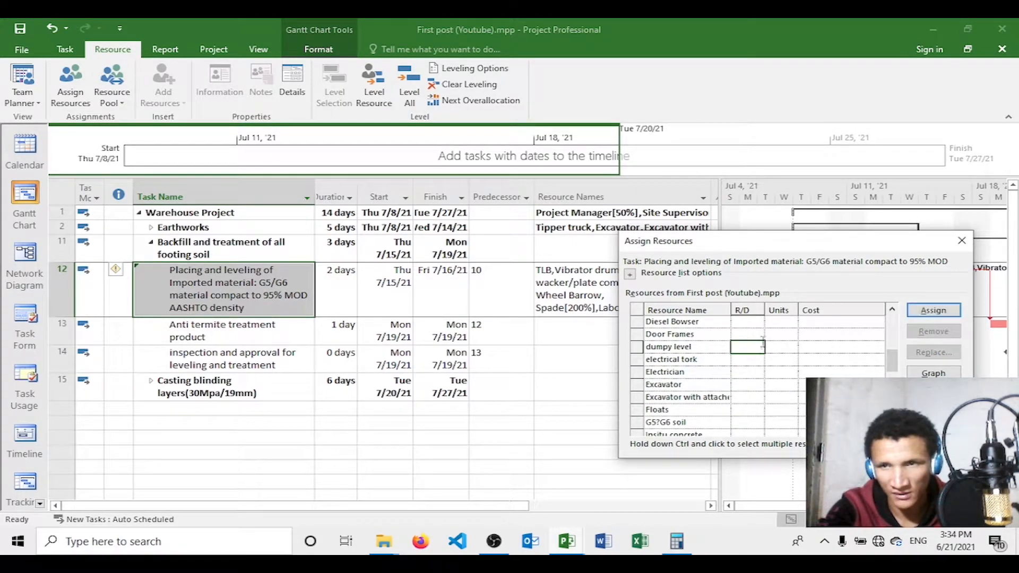
click(933, 310)
- Assign the G5?G6 soil material to the placing and leveling subtask with a quantity of 100 m3
drag(892, 329, 893, 371)
click(736, 333)
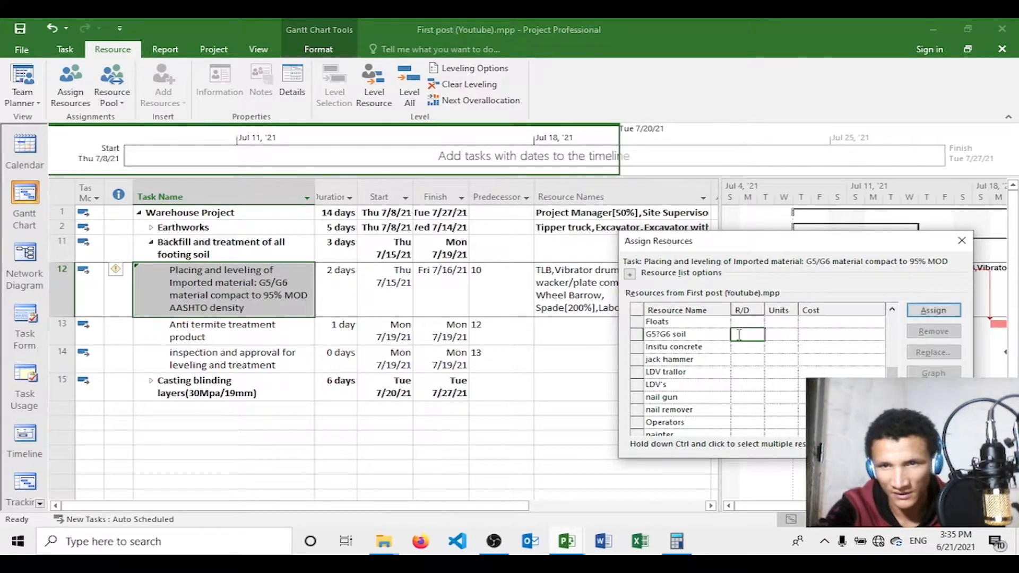
click(914, 313)
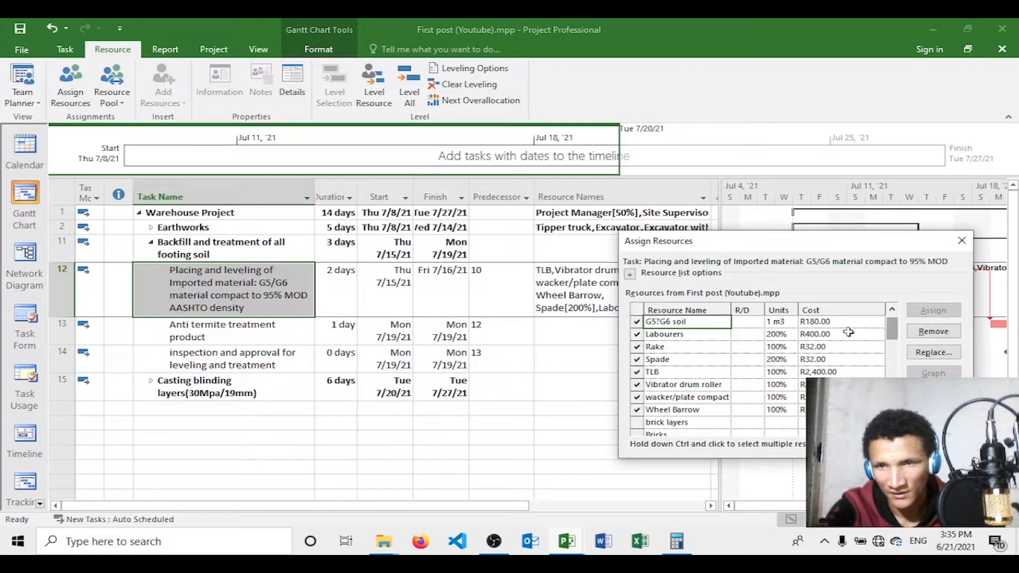
click(778, 322)
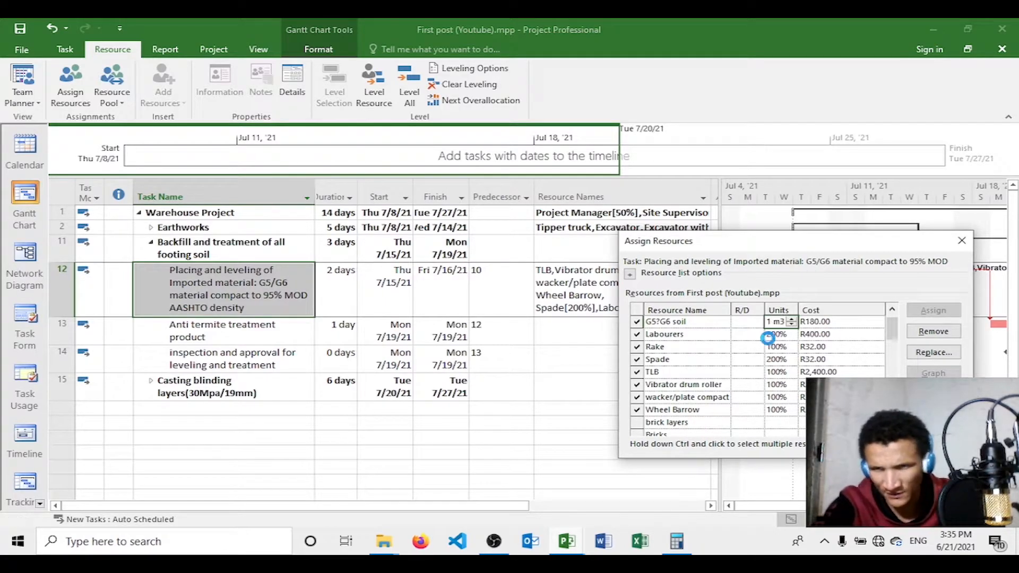
click(769, 334)
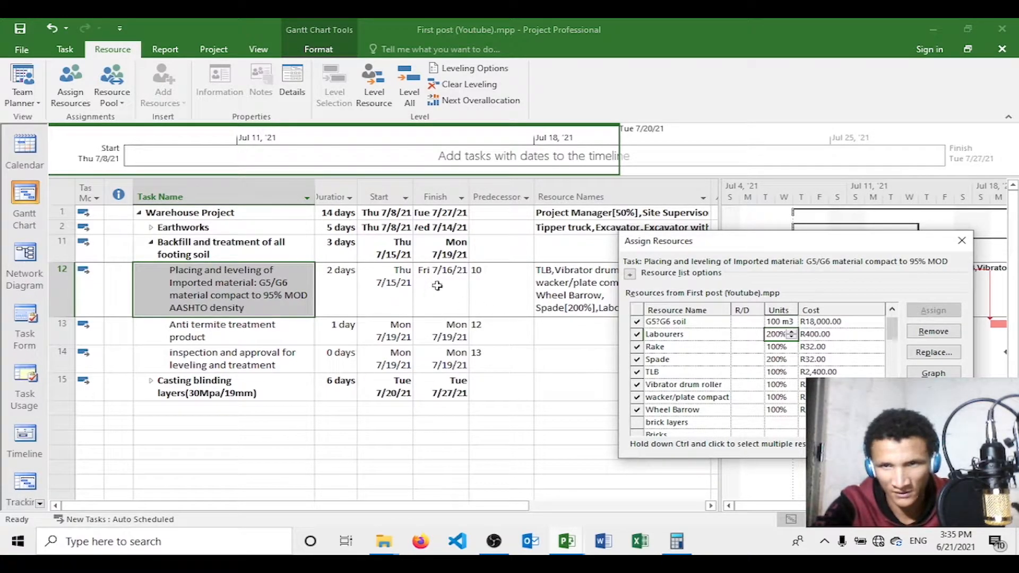
- Close the resource assignments, check the subtask's Resource Names entry in the task table, and reopen its resource assignments
click(961, 240)
drag(522, 506, 589, 506)
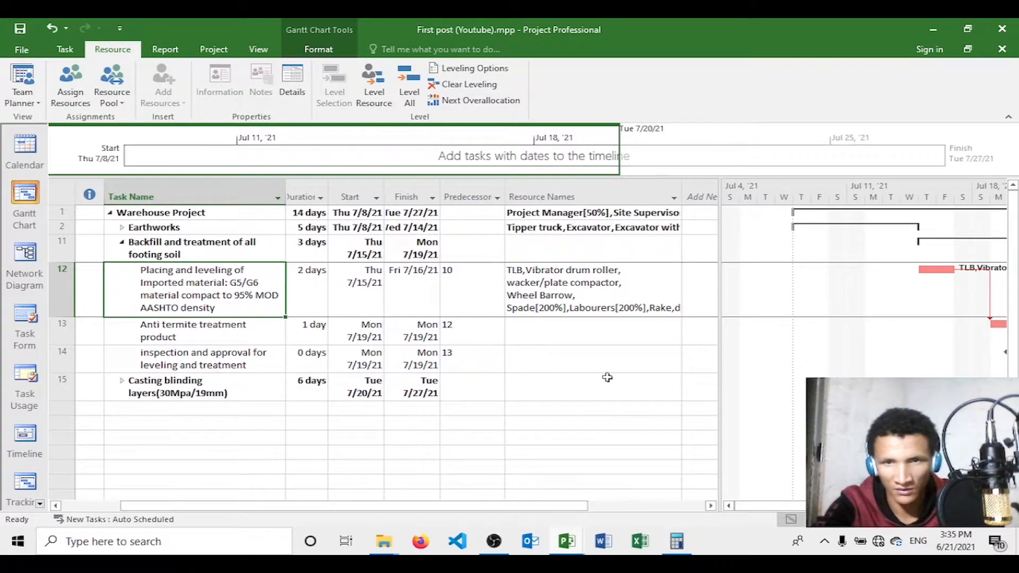
click(621, 293)
click(59, 88)
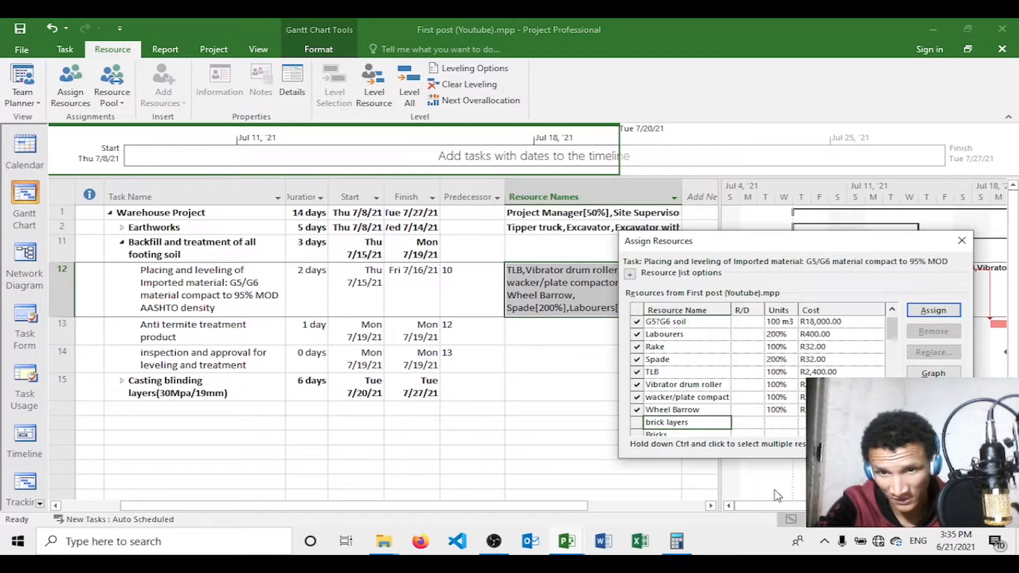
- Switch to Calculator, move it clear of the resource assignments, and calculate 25 × 8 × 2
click(677, 541)
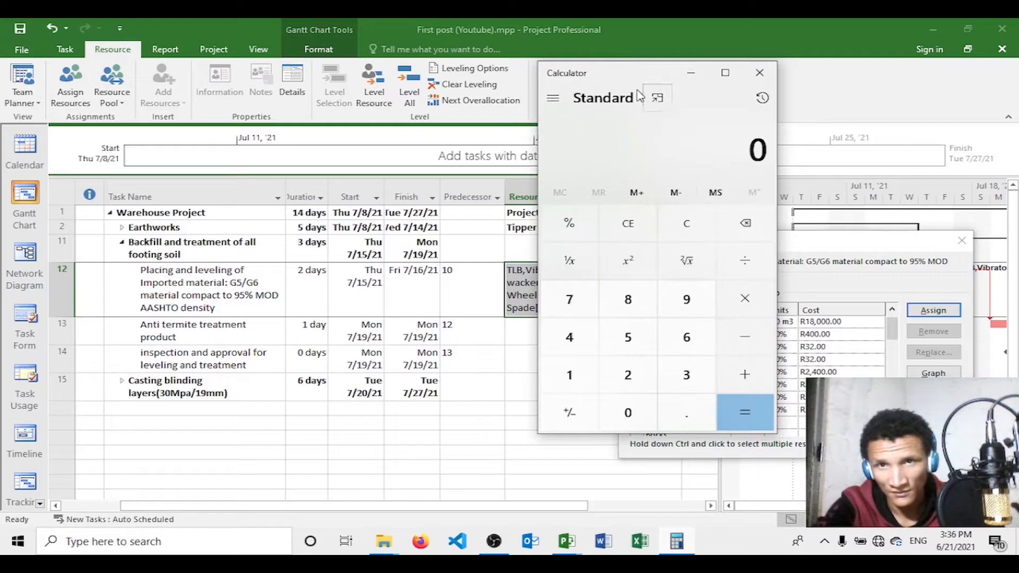
drag(631, 74, 419, 134)
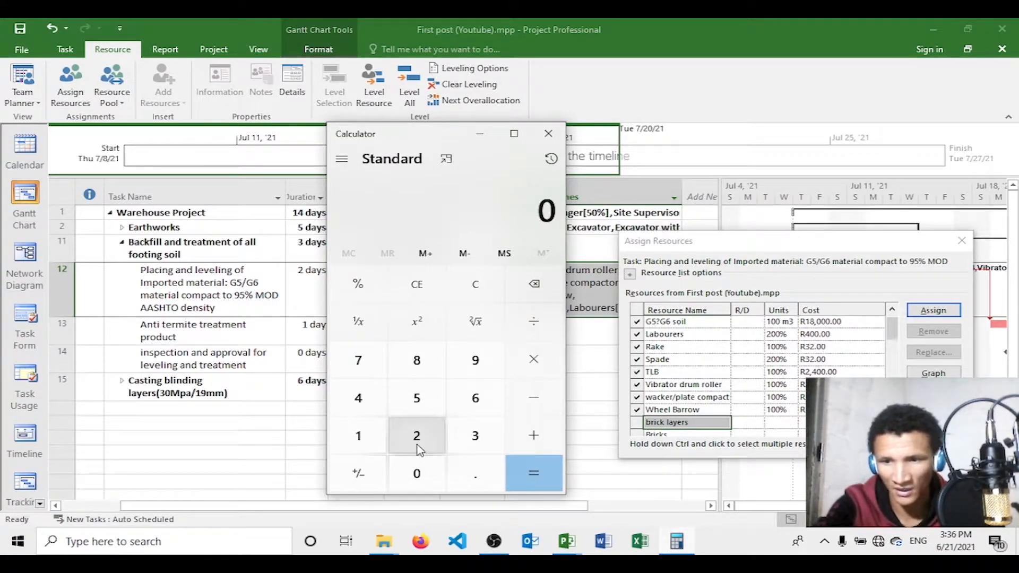
text(25)
text(*)
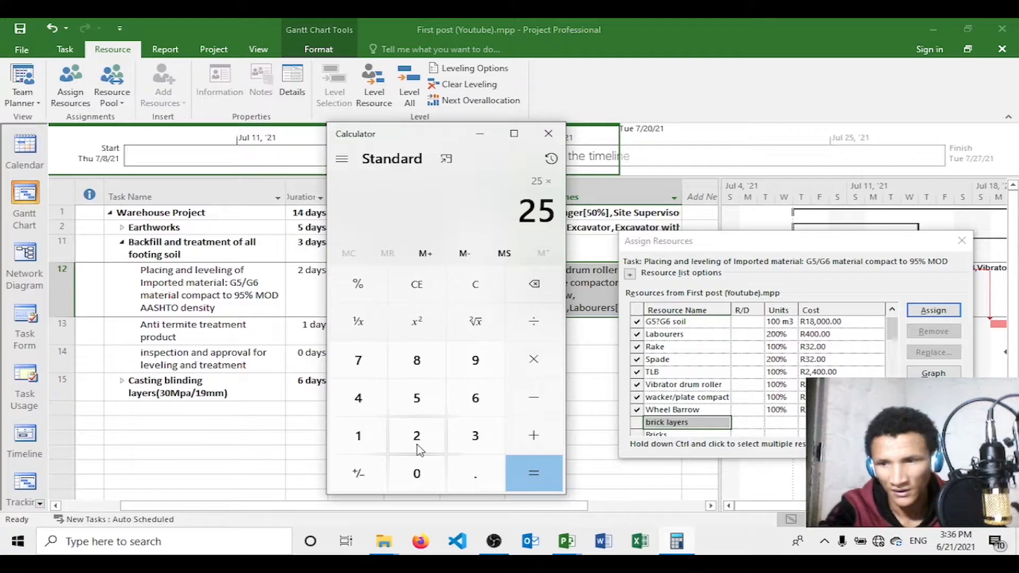
text(8*)
text(2)
key(Return)
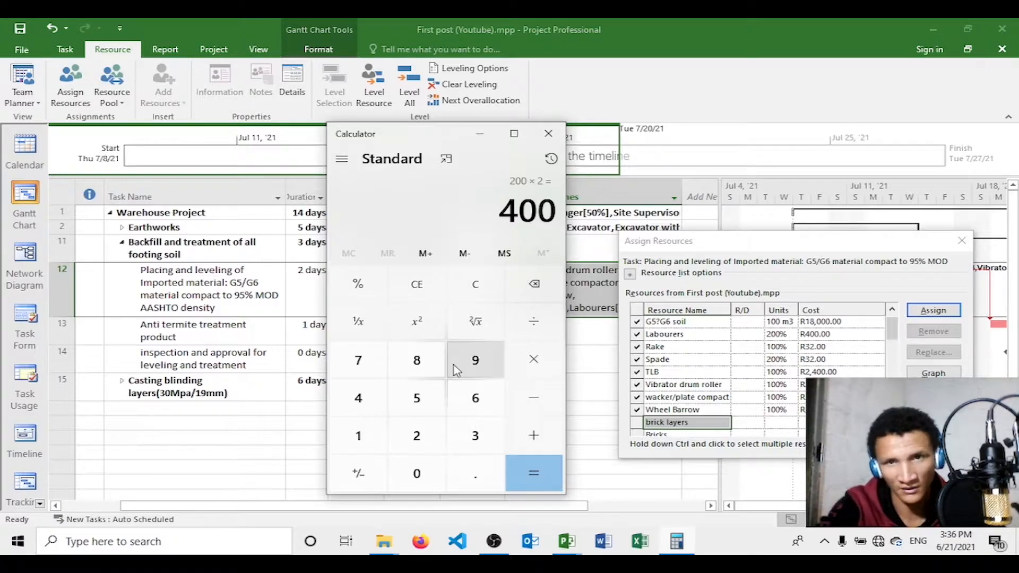
- Close Calculator and the resource assignments, and examine the placing and leveling subtask's resource labels in the Gantt chart
click(548, 133)
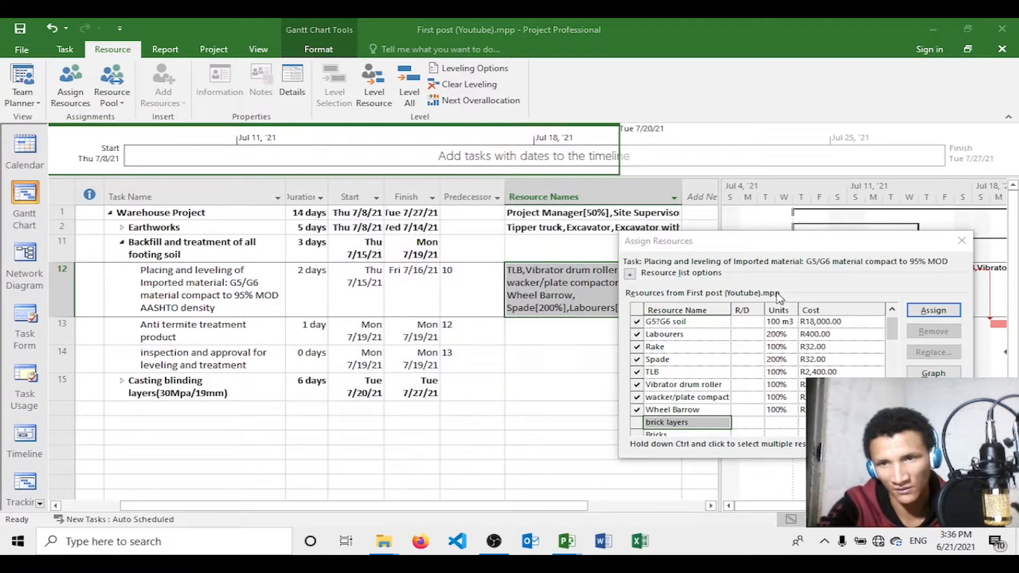
click(961, 245)
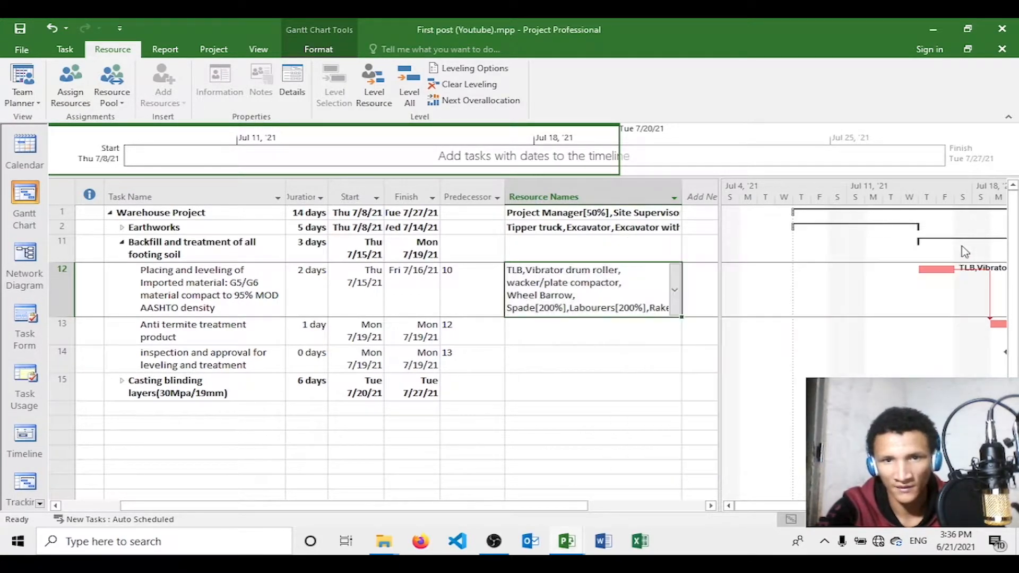
click(604, 331)
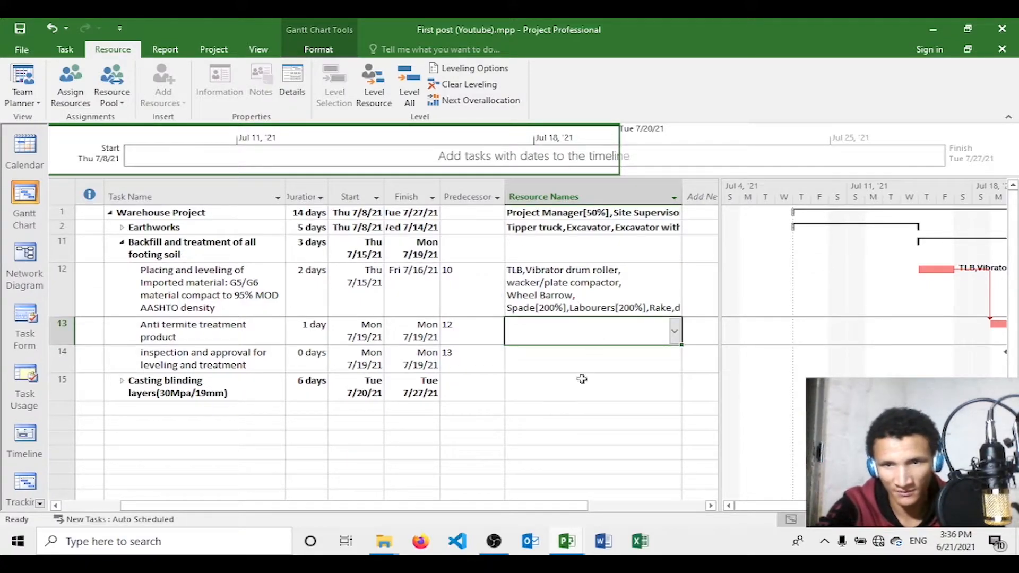
drag(800, 507, 897, 507)
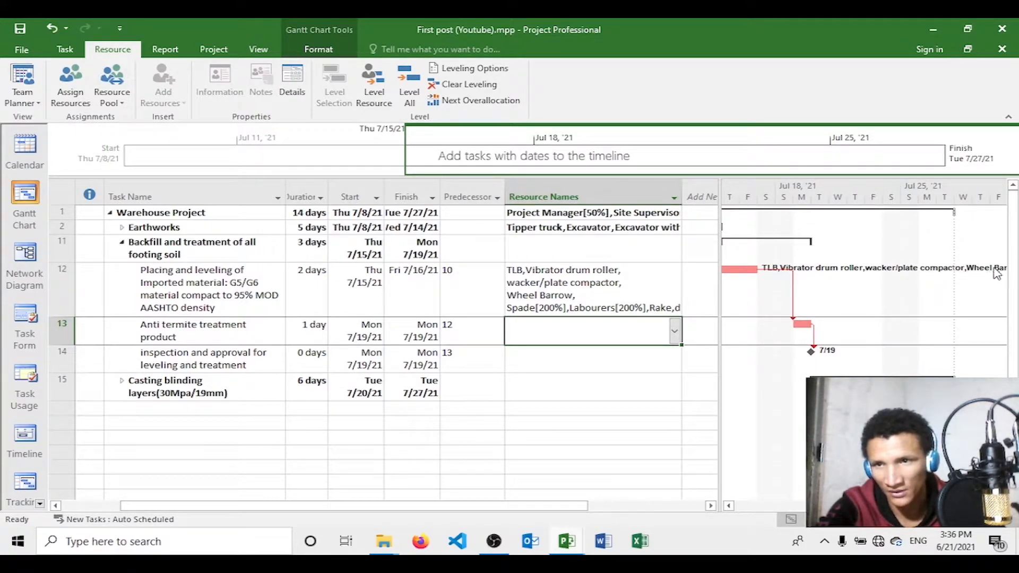
scroll(774, 268, right, 3)
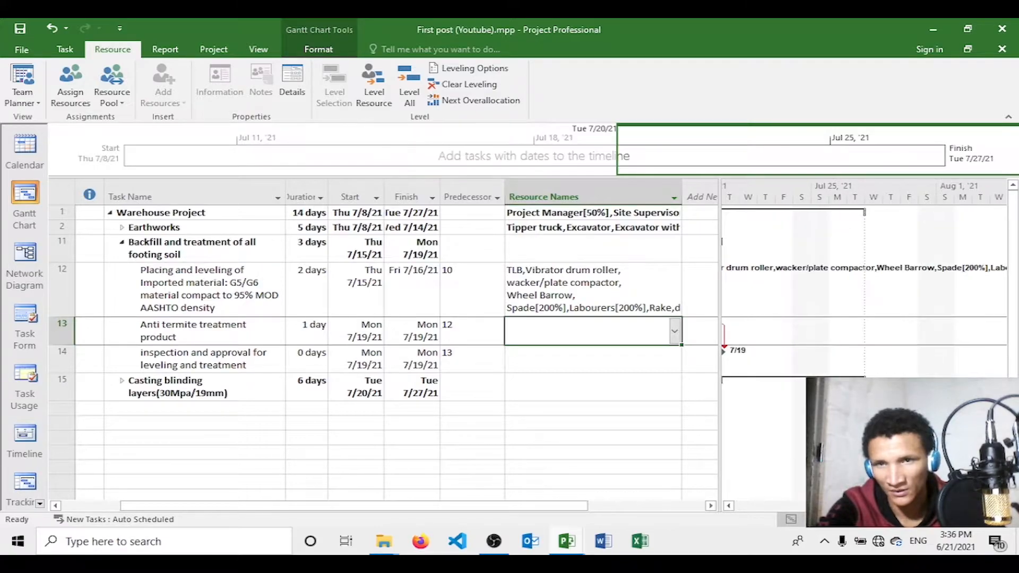
click(711, 194)
click(689, 201)
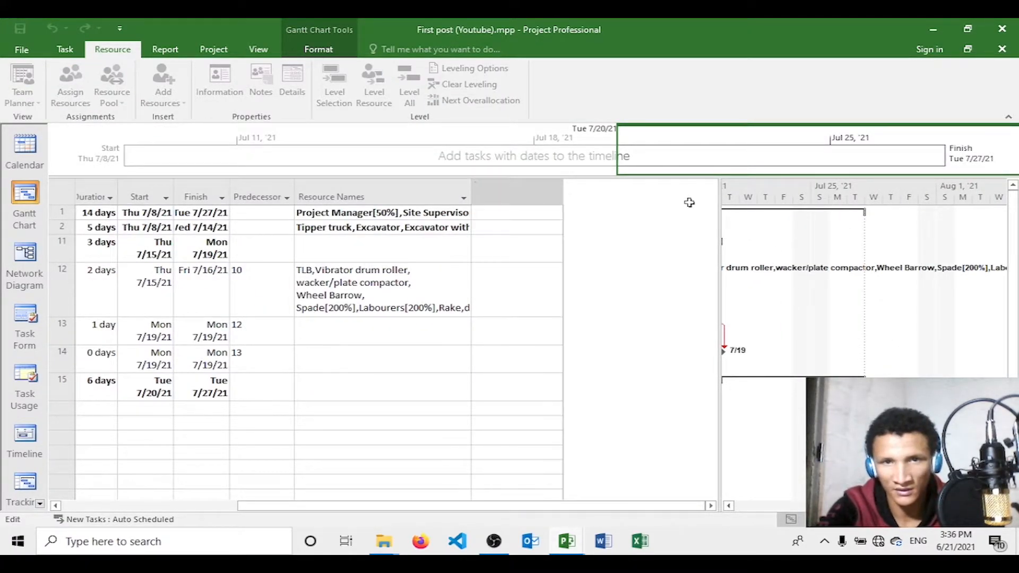
- Open the resource assignments for the anti termite treatment product subtask and assign the Spray gun to it
click(383, 330)
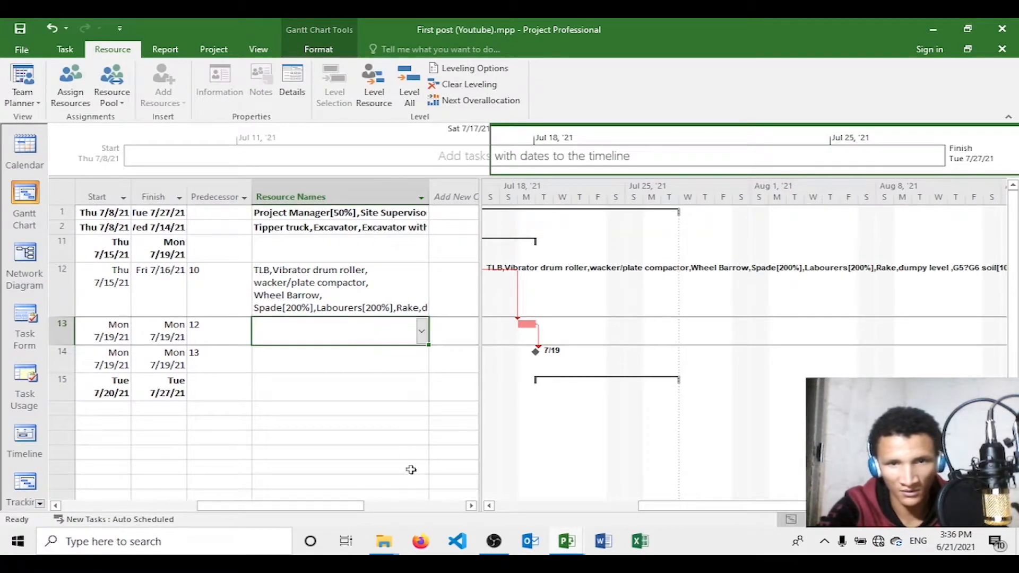
drag(330, 506, 391, 506)
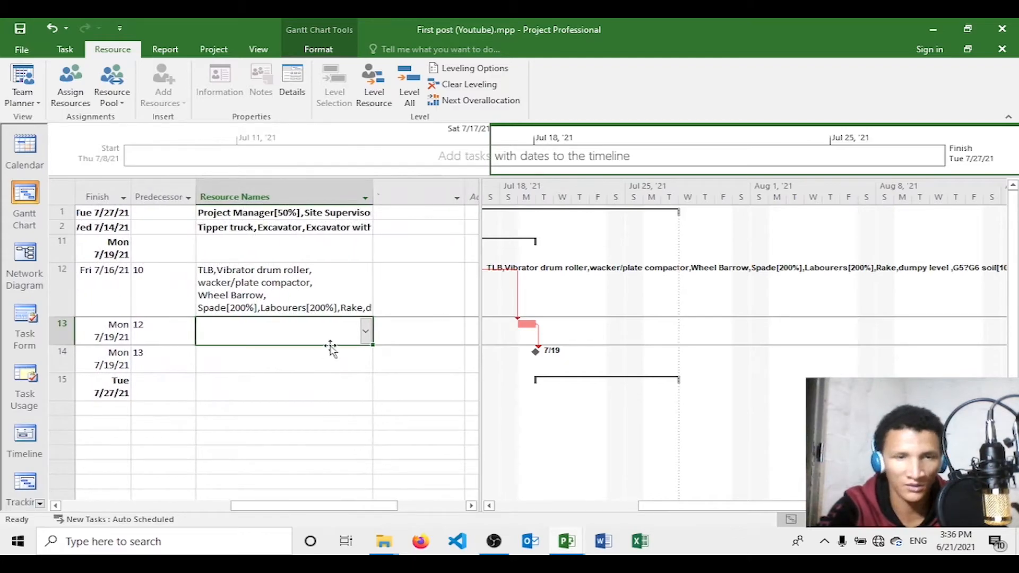
click(72, 85)
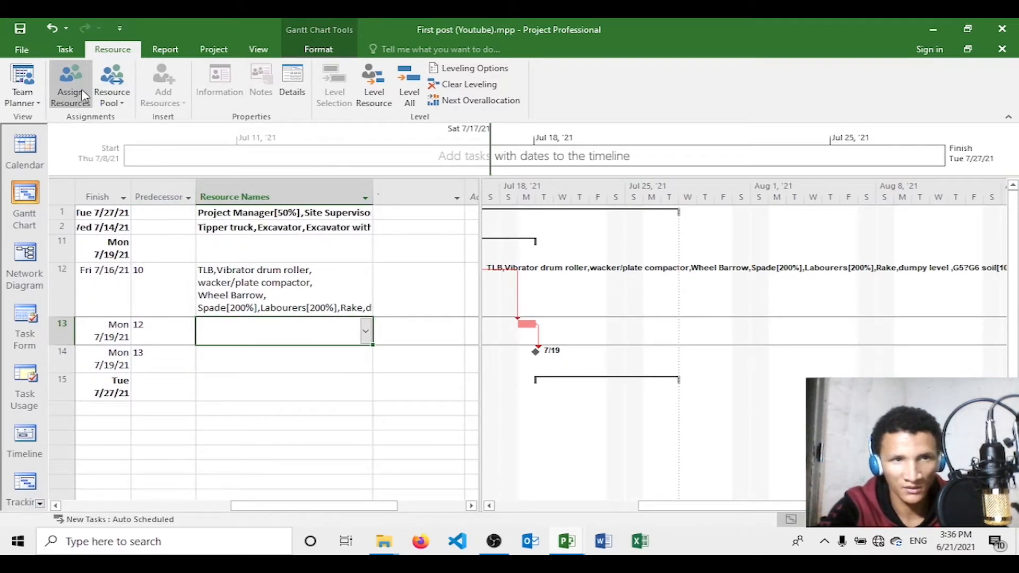
drag(893, 332, 891, 361)
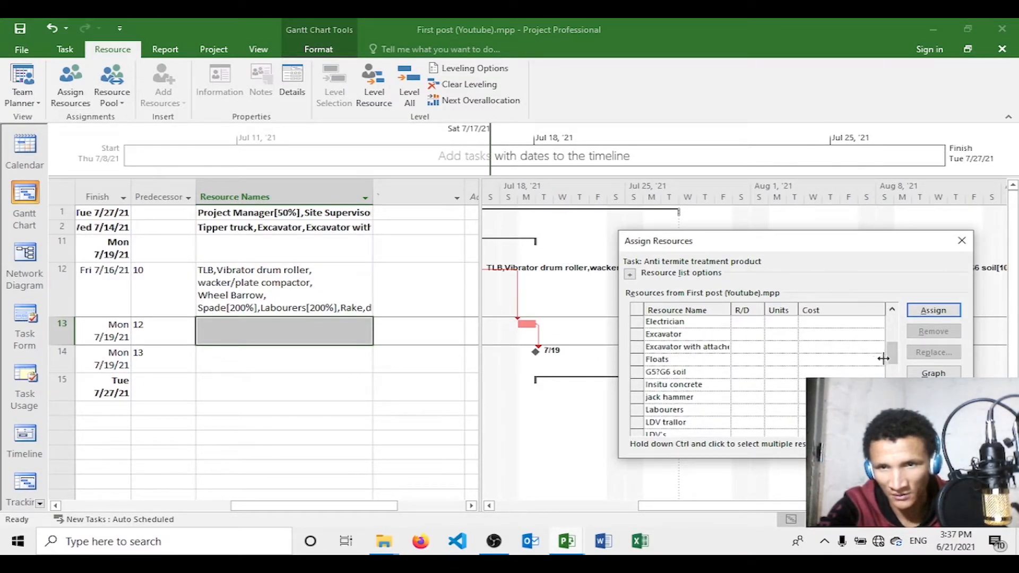
scroll(884, 354, down, 5)
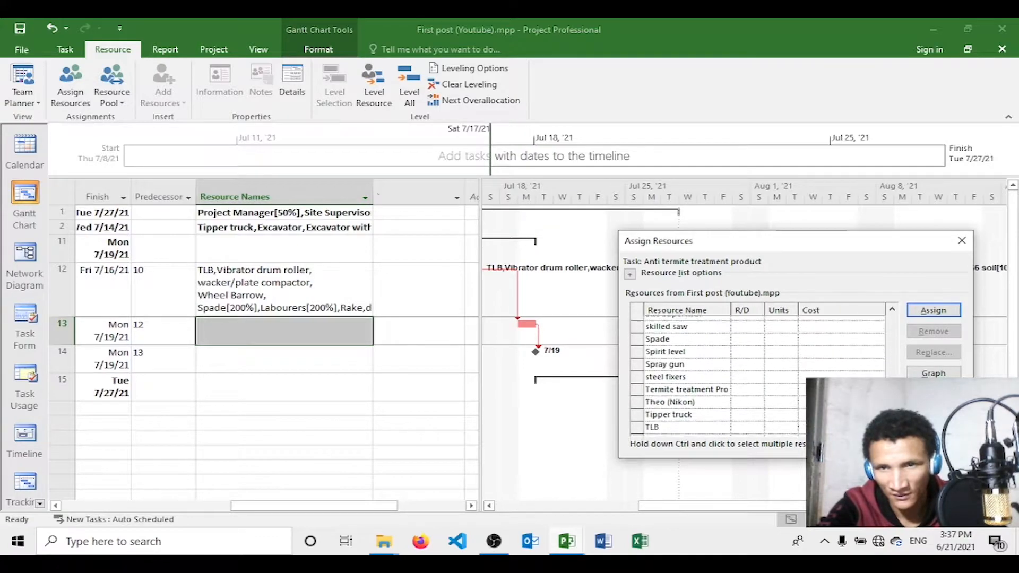
click(742, 354)
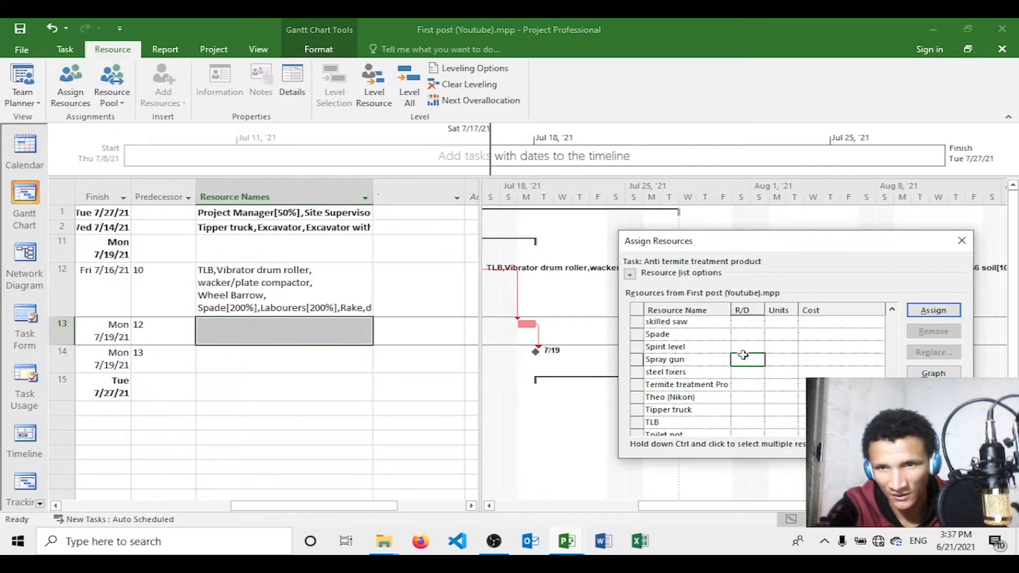
click(925, 311)
- Assign the Termite treatment Product to the anti termite treatment subtask and open its units for editing
drag(893, 328, 892, 392)
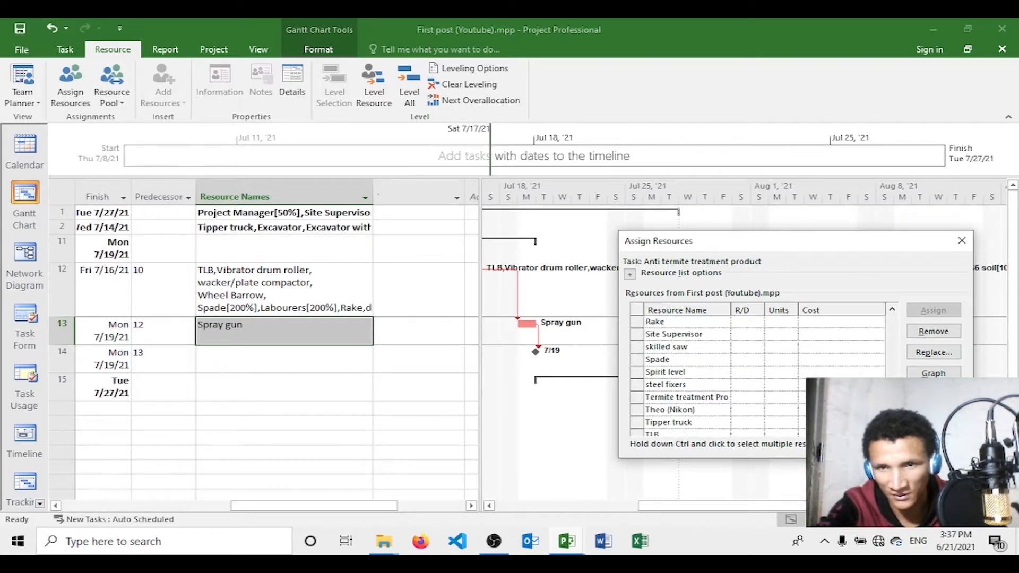
click(753, 397)
click(933, 309)
click(780, 346)
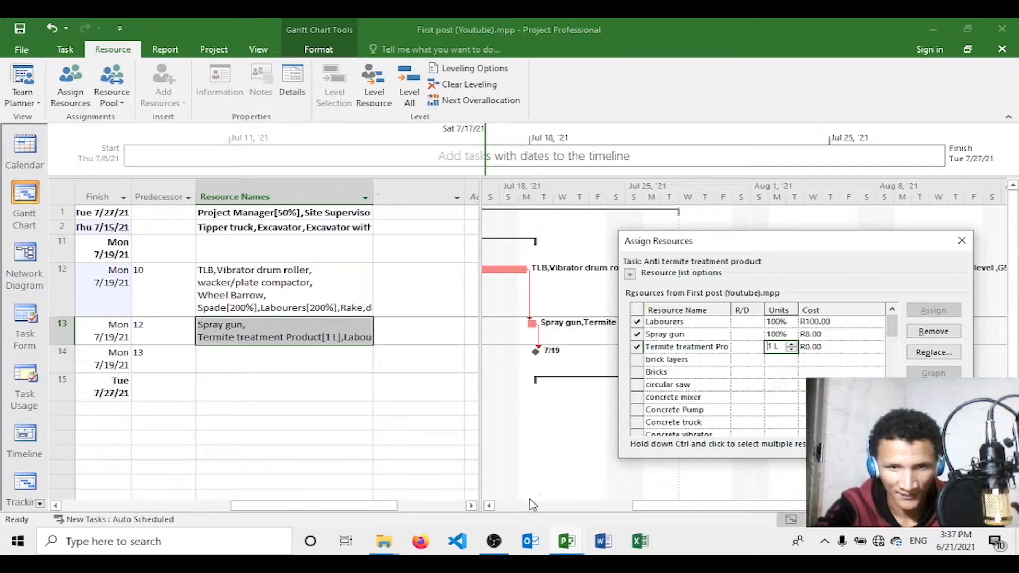
- Switch to the resource sheet and open the Termite treatment Product's standard rate for editing
click(40, 503)
click(23, 439)
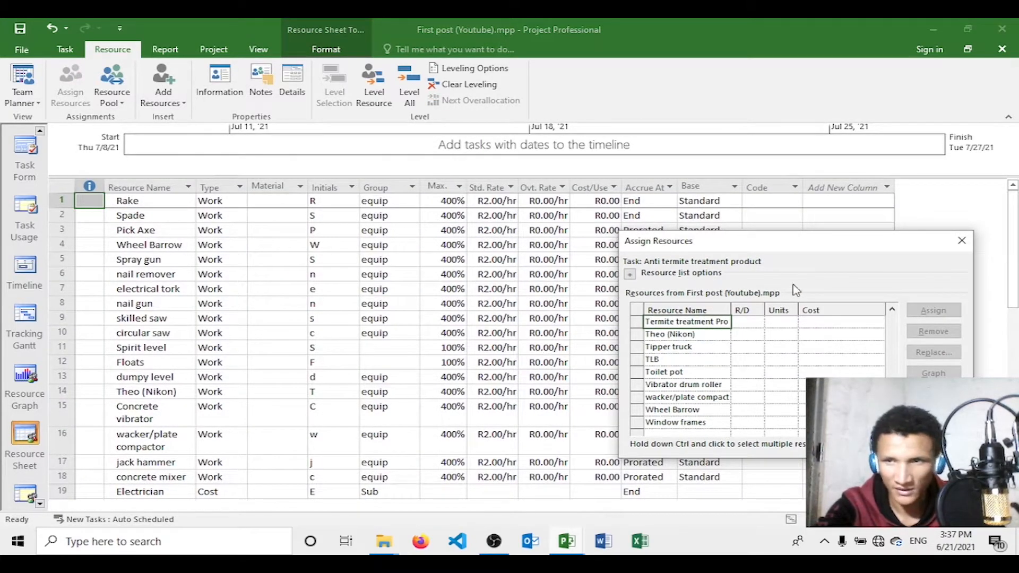
drag(1009, 271, 1010, 379)
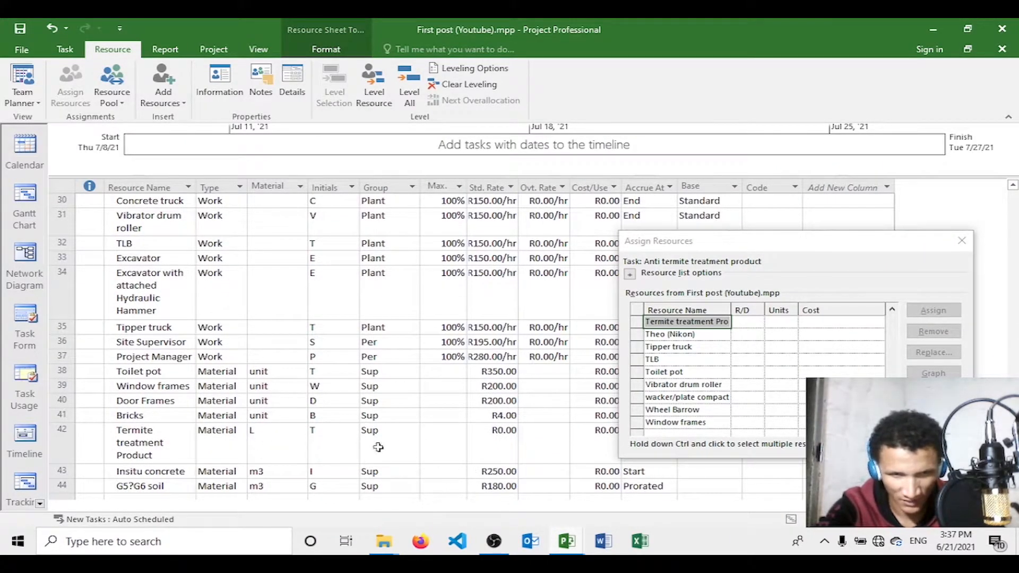
click(504, 433)
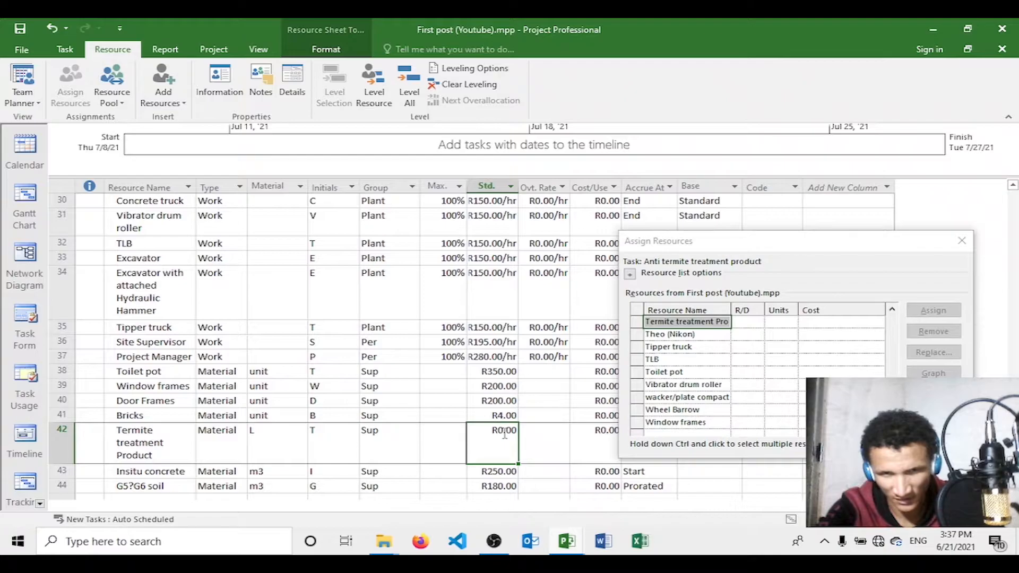
click(501, 432)
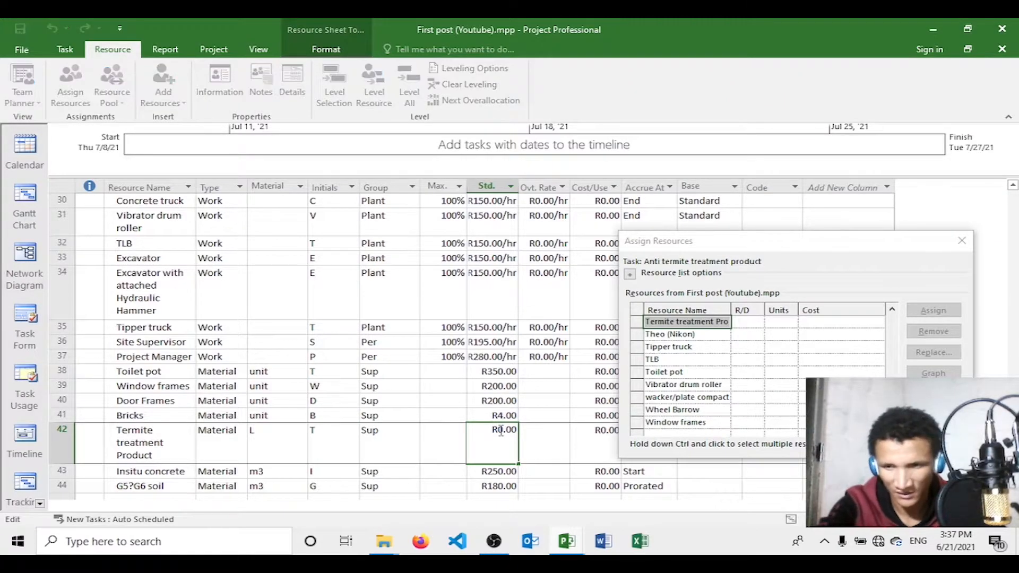
click(465, 371)
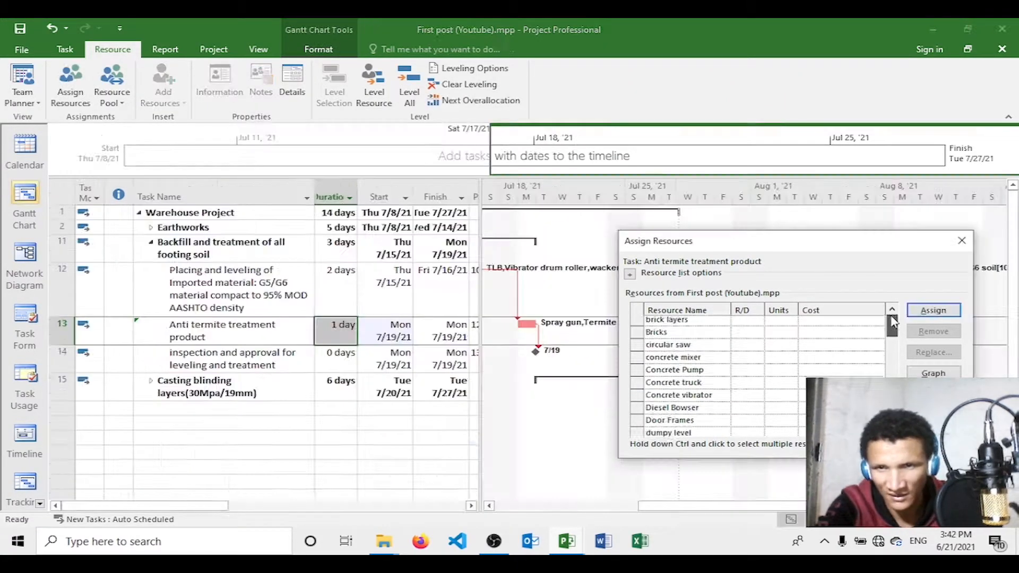
- Assign Labourers to the anti termite treatment subtask, increasing the amount of work but keeping the same duration
mouse_move(893, 330)
mouse_down()
mouse_move(901, 417)
mouse_move(902, 381)
mouse_up()
click(691, 384)
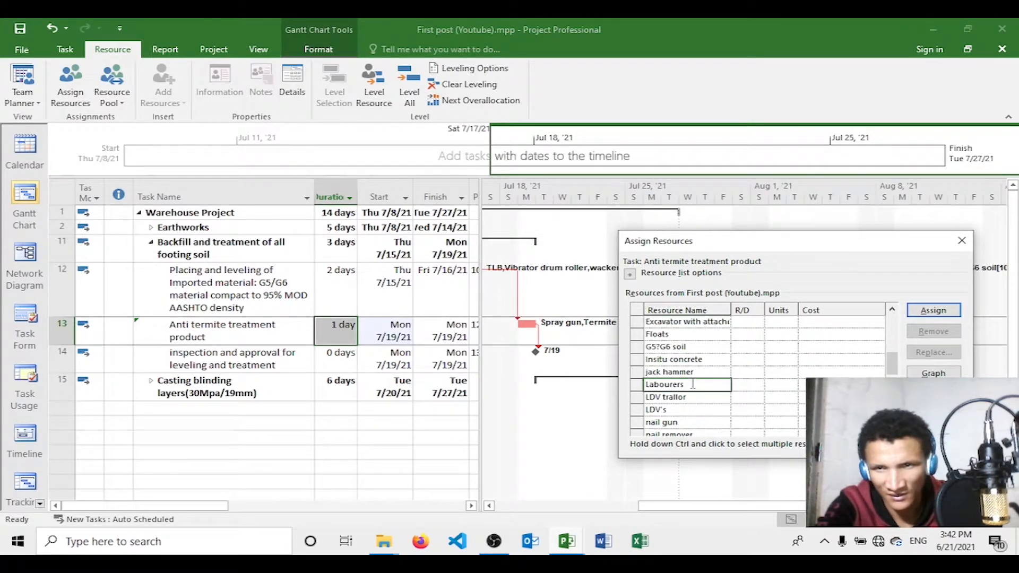
click(948, 310)
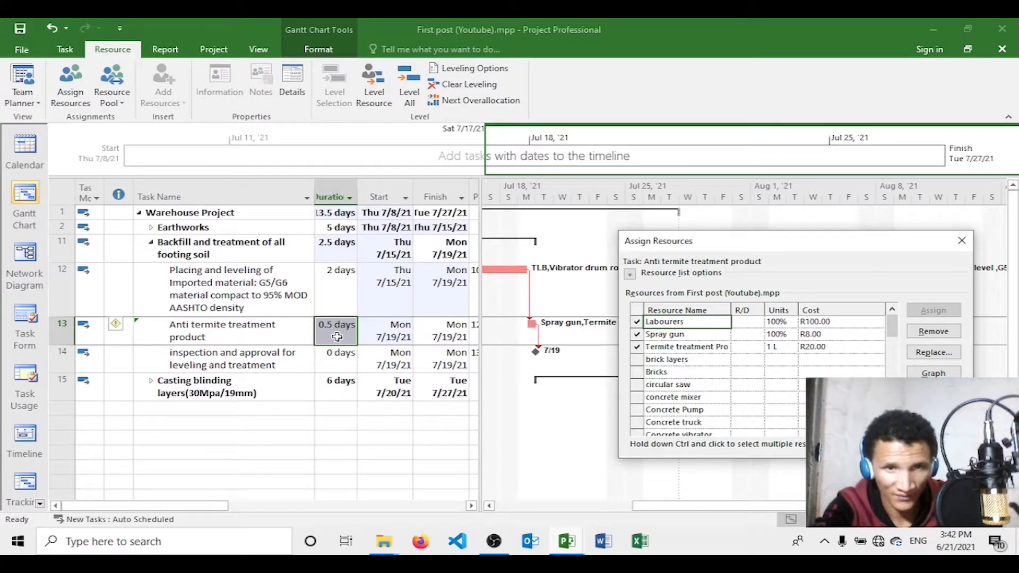
click(117, 325)
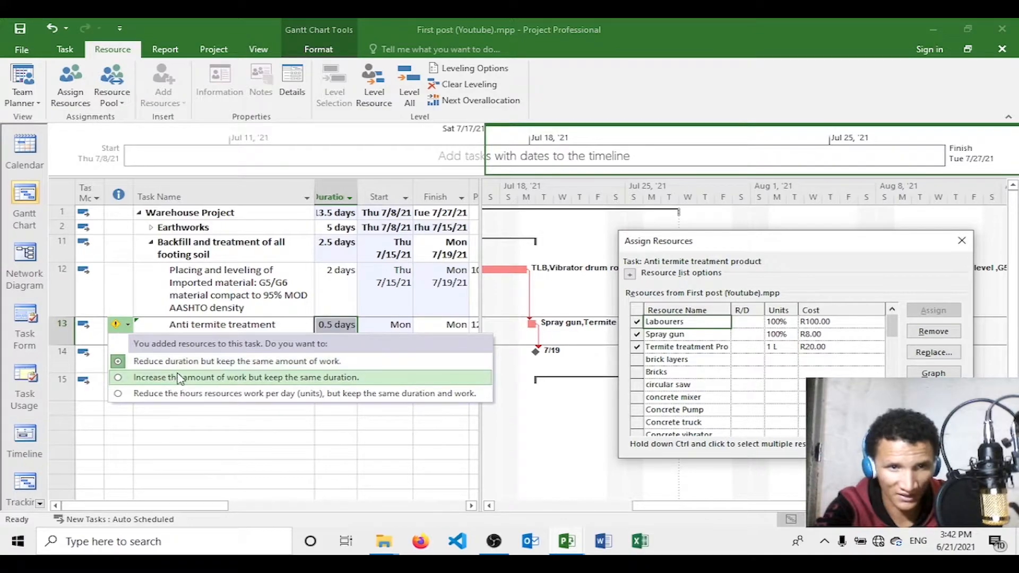
click(242, 382)
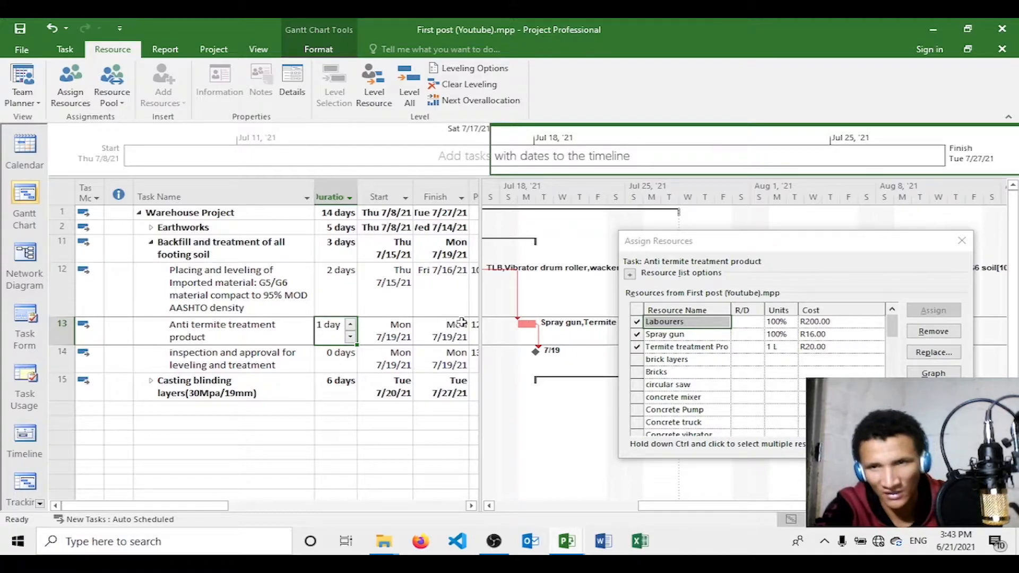
- Set the Labourers' units on the anti termite treatment subtask to 200%, changing the amount of work but keeping the duration
click(791, 322)
click(790, 320)
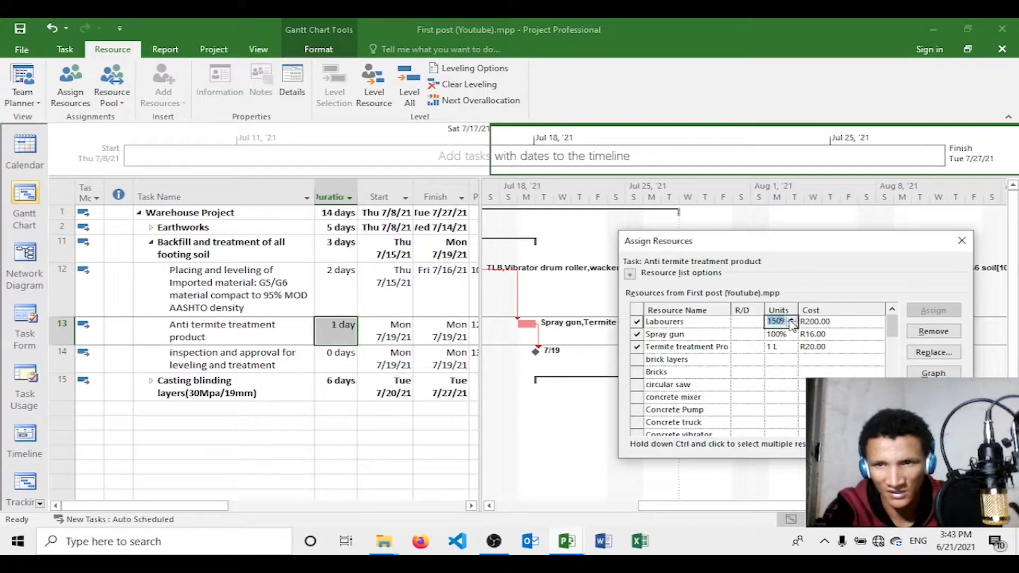
click(790, 319)
click(776, 335)
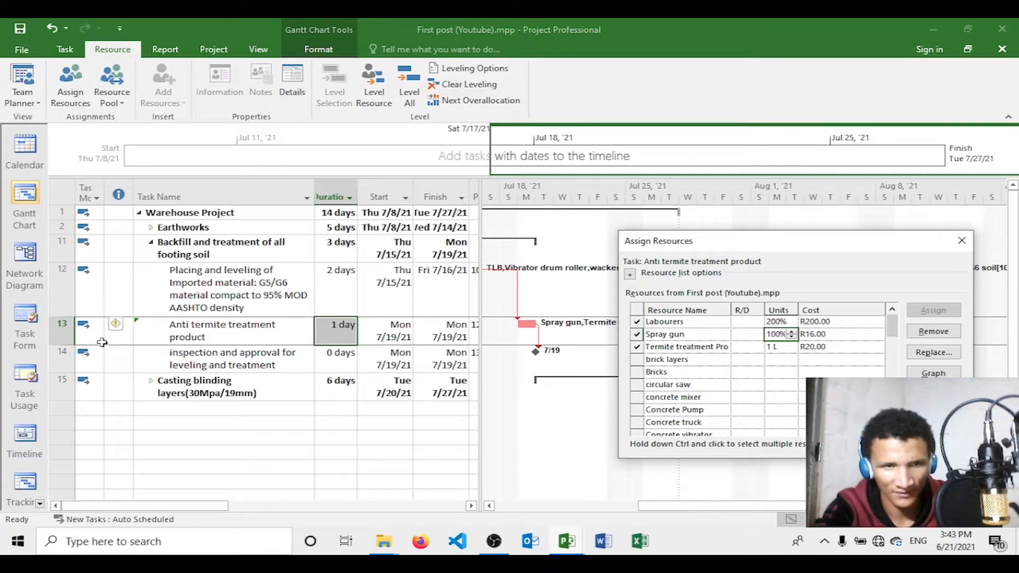
click(118, 325)
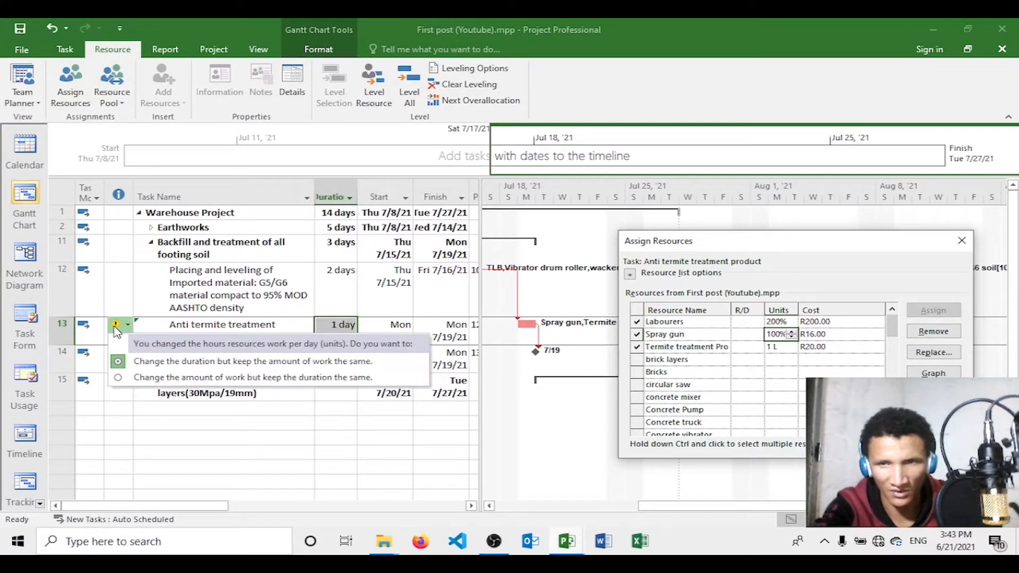
click(123, 379)
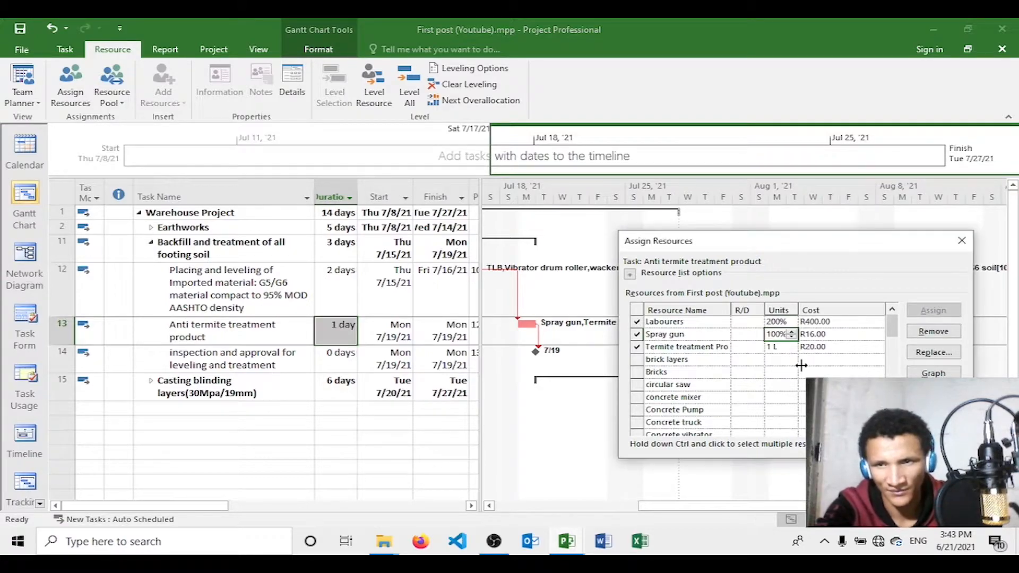
click(814, 322)
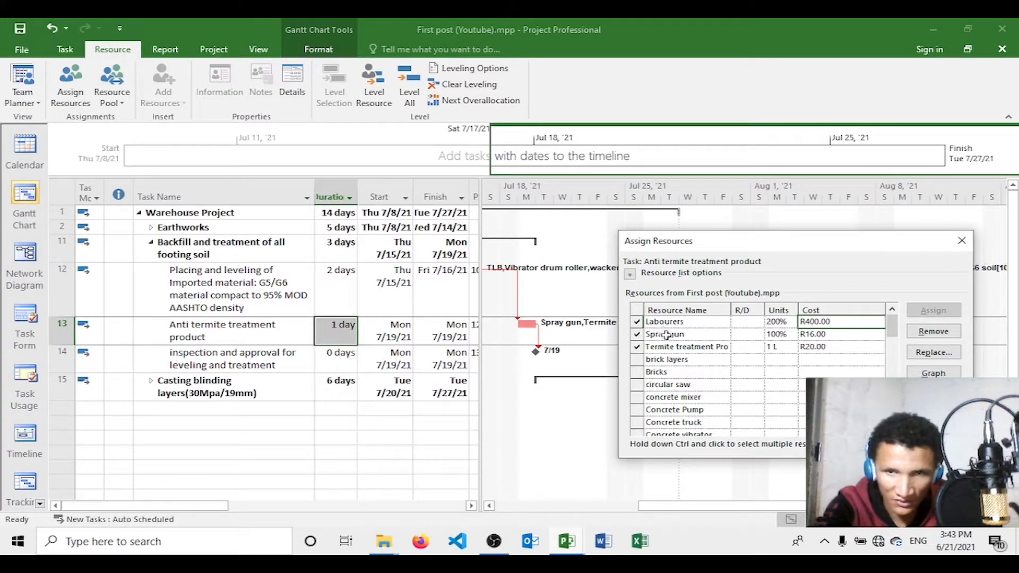
- Set the Spray gun's units on the anti termite treatment subtask to 200%, changing the amount of work but keeping the duration
click(775, 332)
click(790, 332)
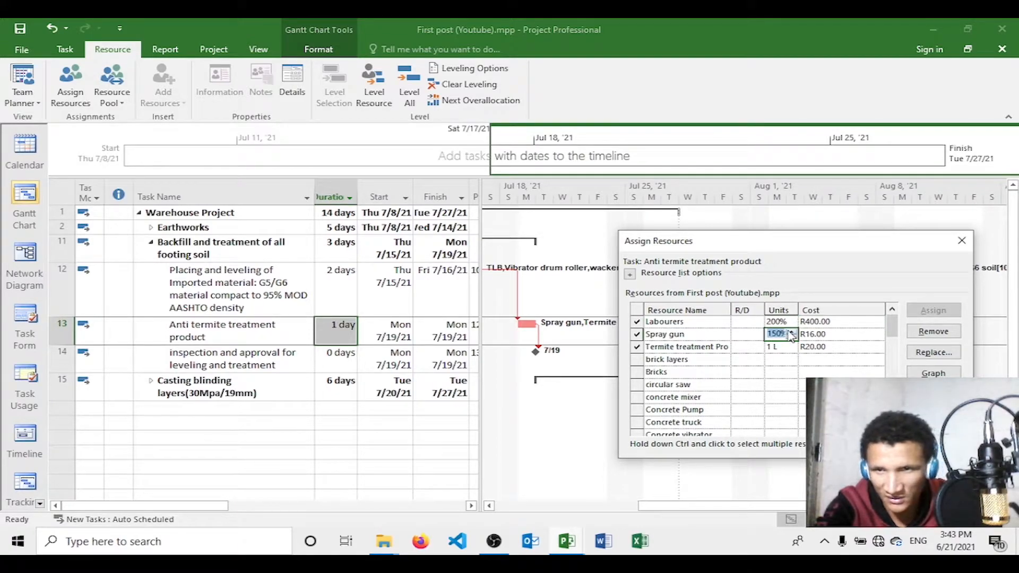
click(775, 361)
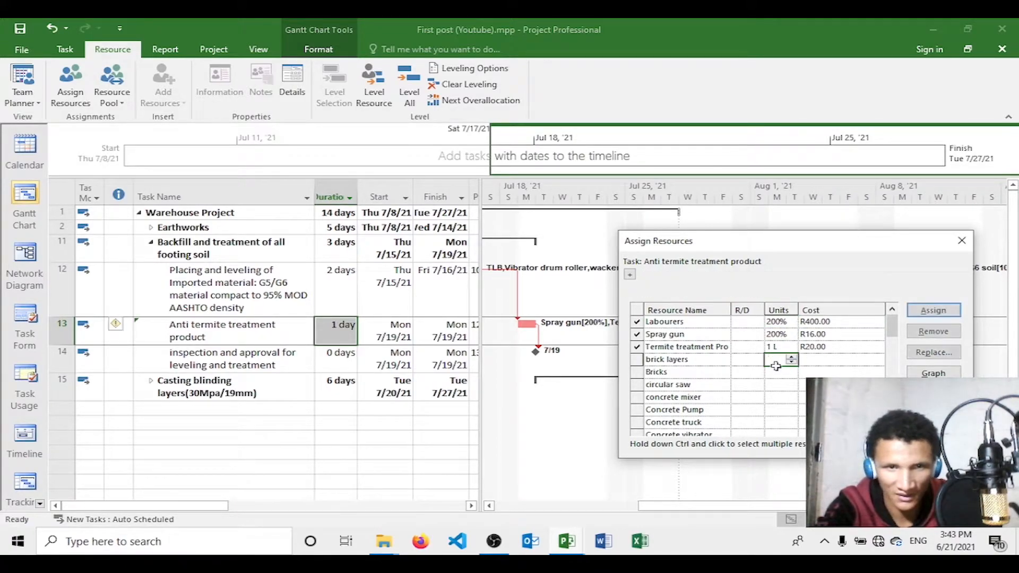
click(126, 324)
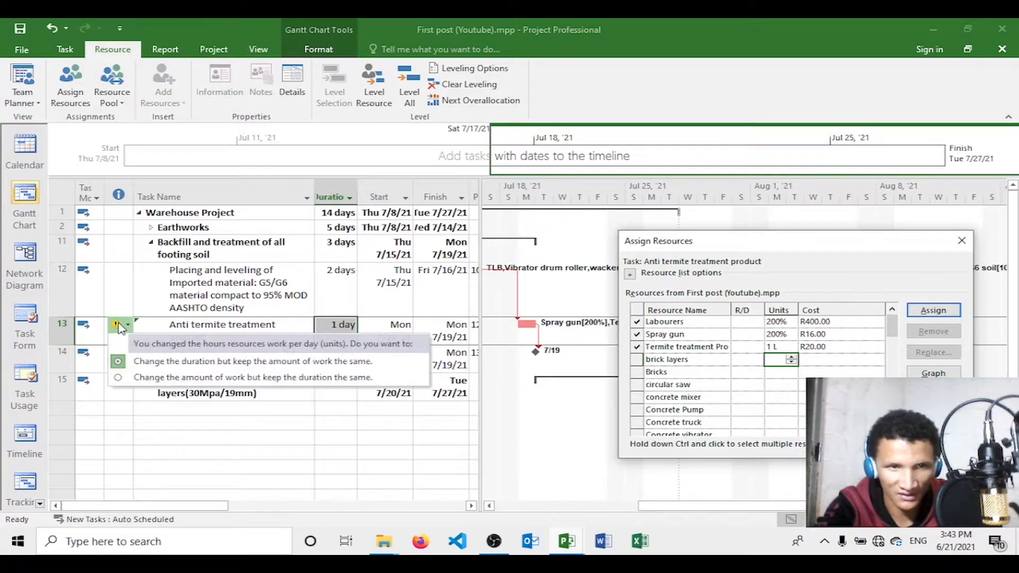
click(143, 377)
click(322, 324)
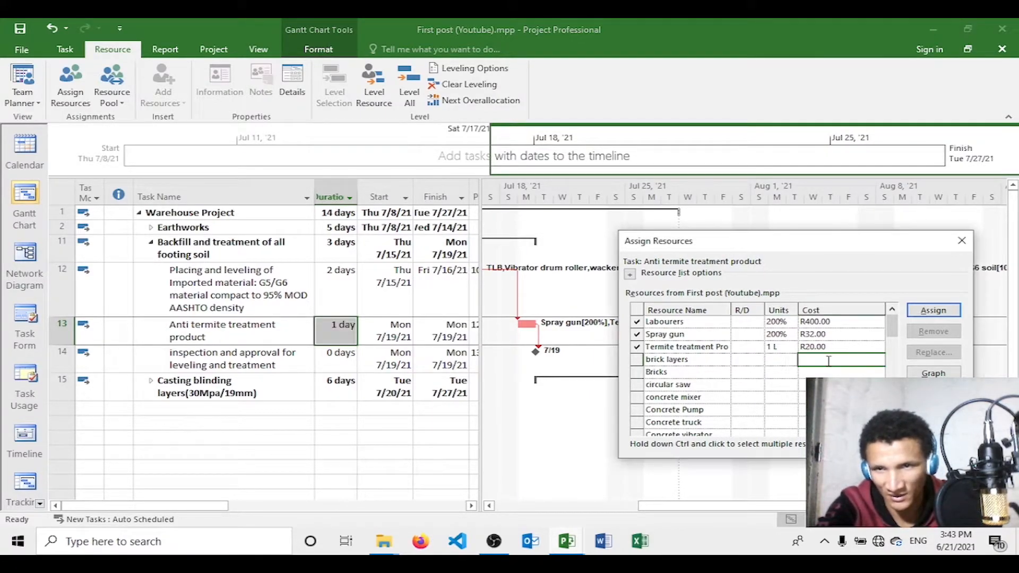
- Set the Termite treatment Product's quantity to 10 L and close the resource assignments
click(772, 347)
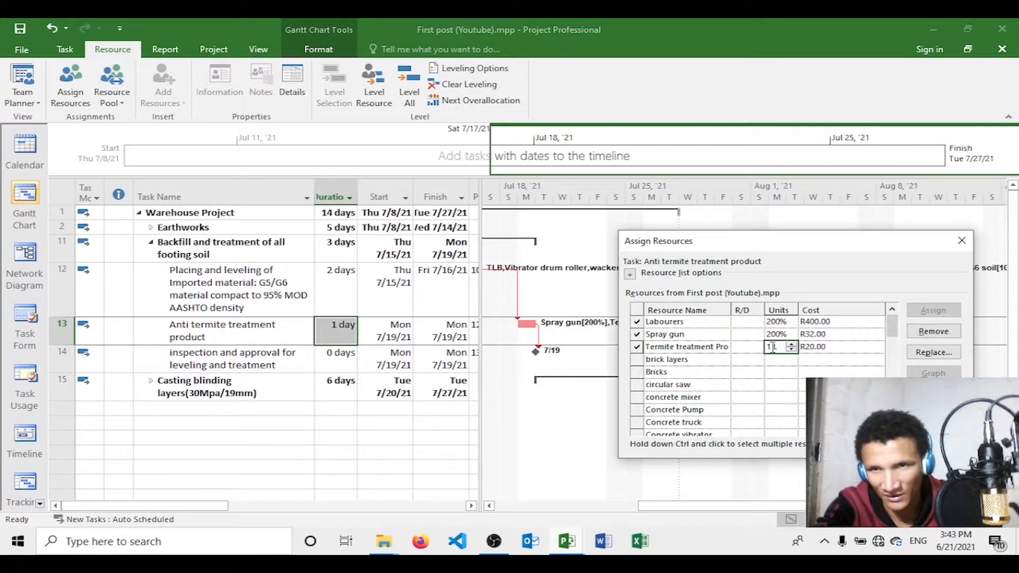
click(772, 347)
key(BackSpace)
text(10)
key(Return)
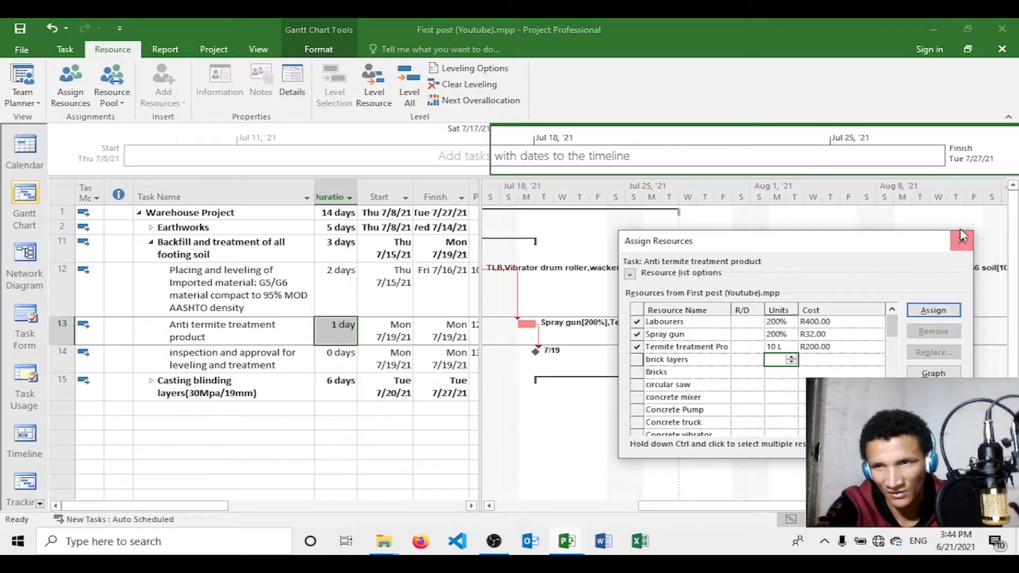
click(960, 242)
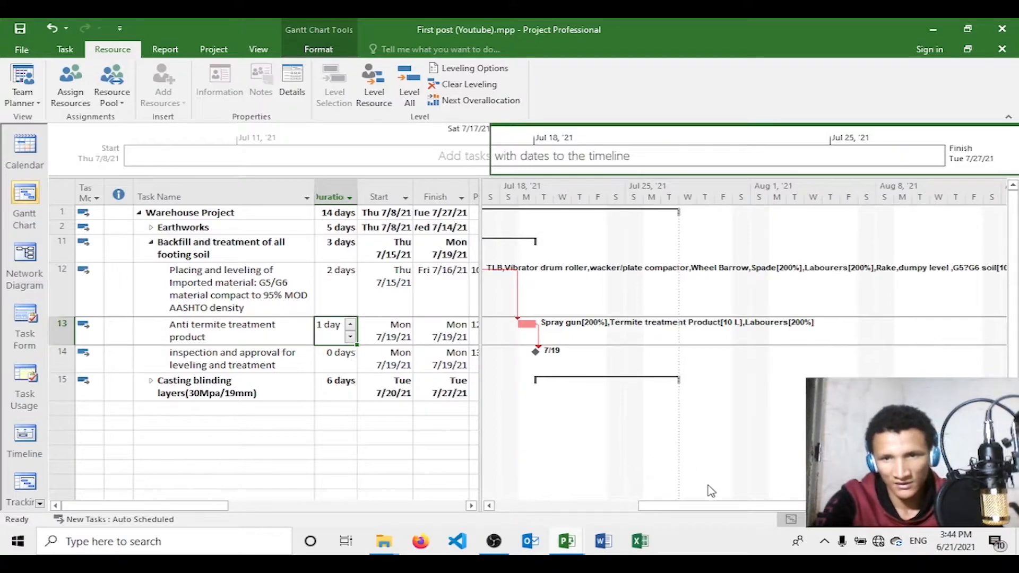
- Collapse the backfill and treatment subtasks and expand the Casting blinding layers(30Mpa/19mm) summary task
drag(710, 507, 598, 511)
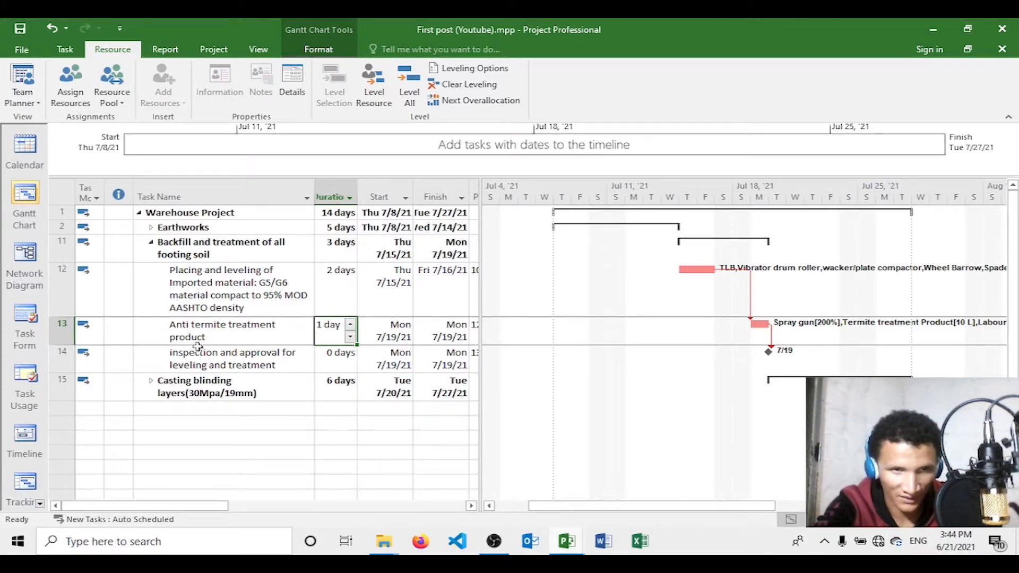
click(152, 243)
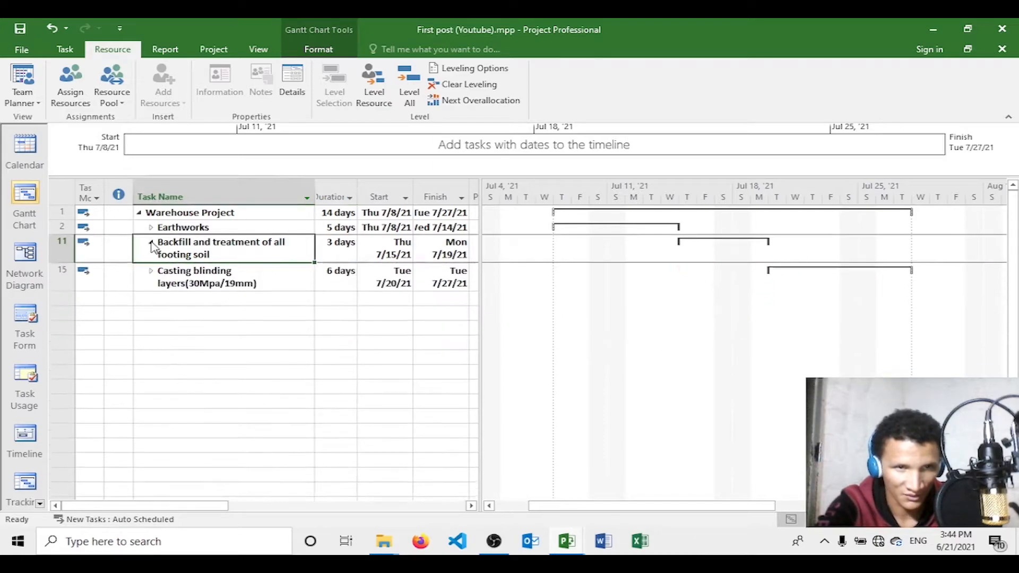
click(151, 271)
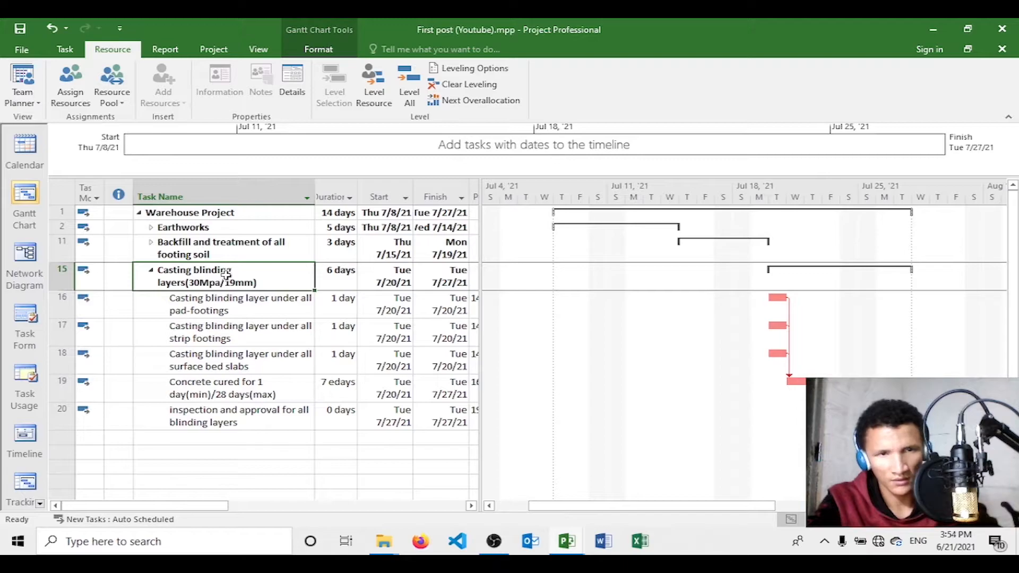
- Open the resource assignments for the Casting blinding layers(30Mpa/19mm) task and assign the Concrete Pump to it
click(71, 88)
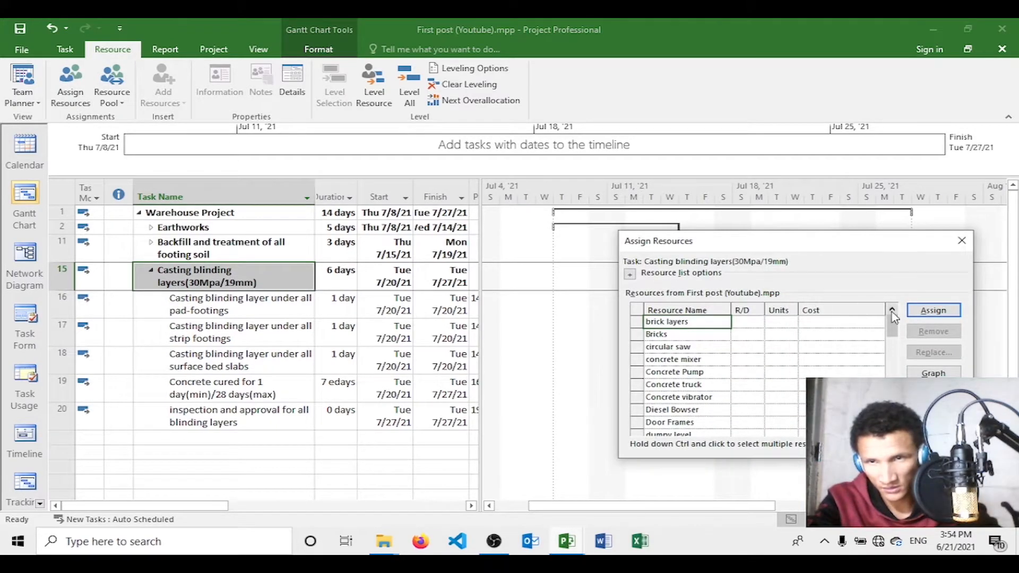
mouse_move(894, 336)
mouse_down()
mouse_move(893, 354)
mouse_move(896, 320)
mouse_up()
click(709, 350)
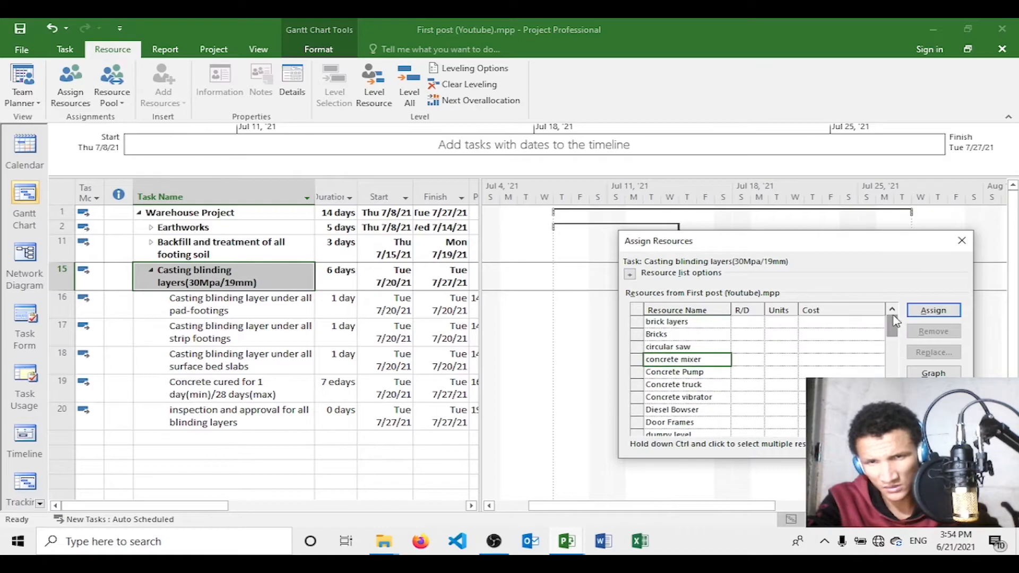
click(702, 385)
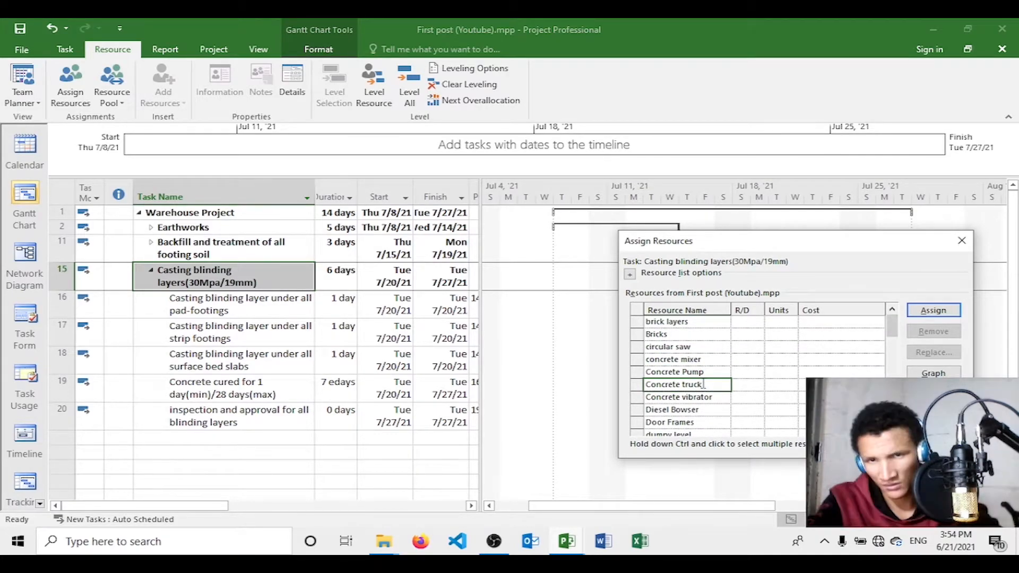
click(706, 360)
click(686, 373)
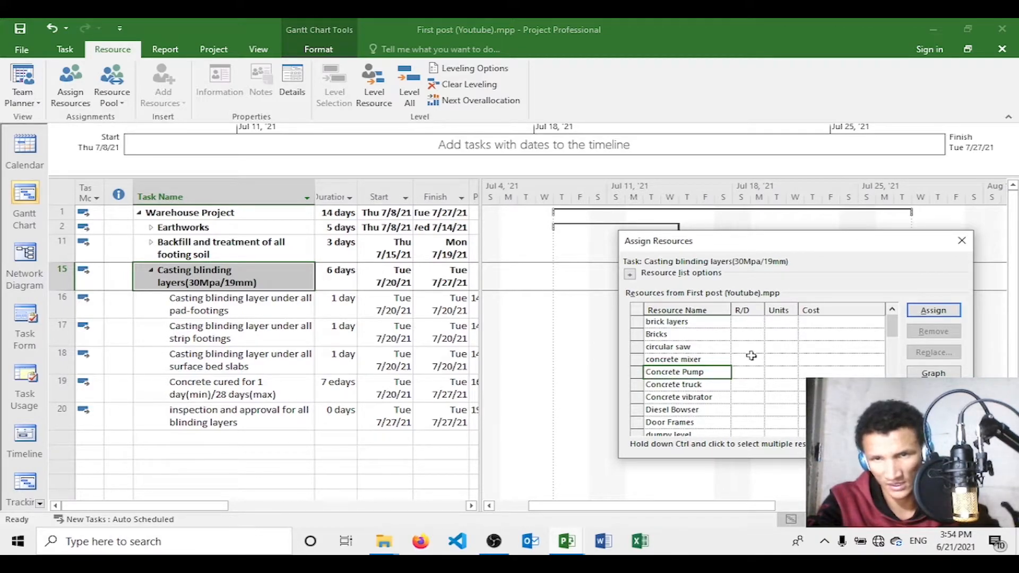
click(932, 310)
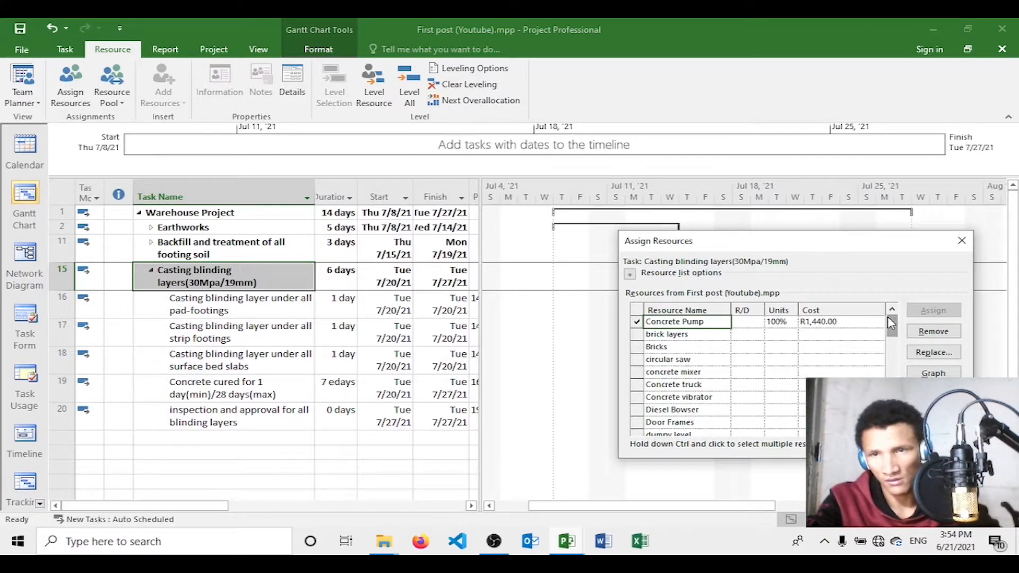
- Assign the dumpy level and Floats to the Casting blinding layers task
drag(890, 327, 882, 348)
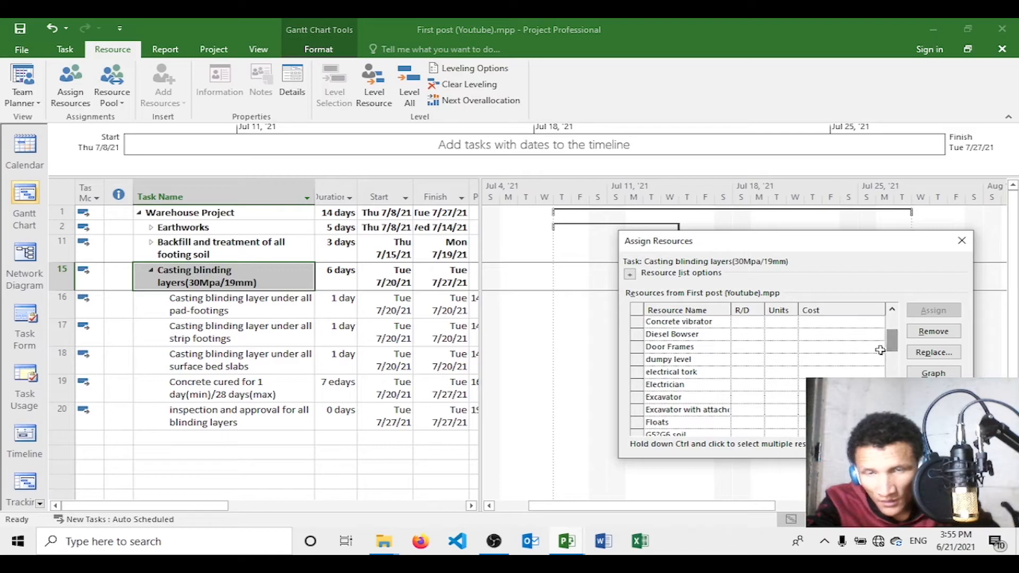
click(738, 360)
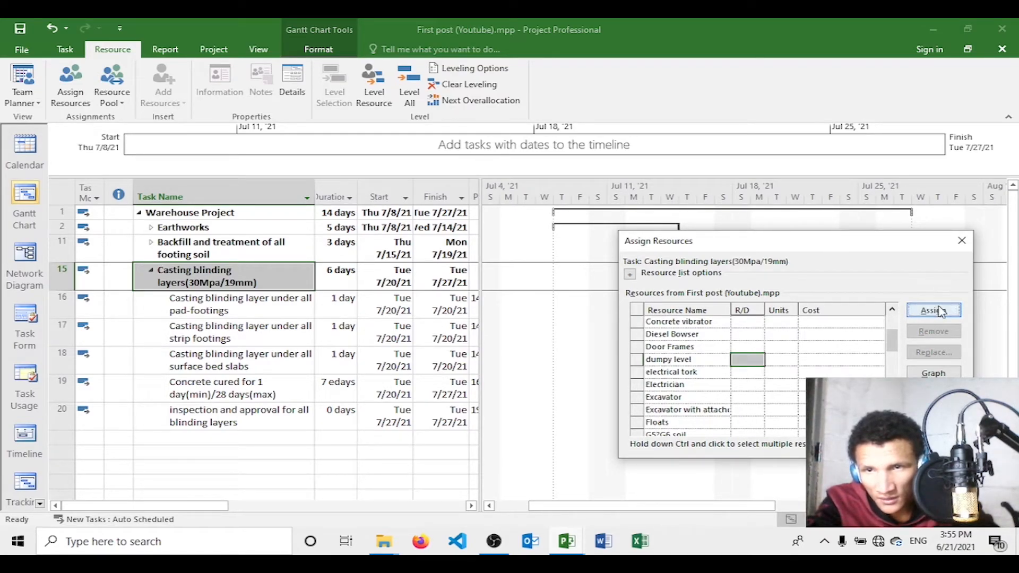
click(932, 310)
drag(893, 322, 897, 353)
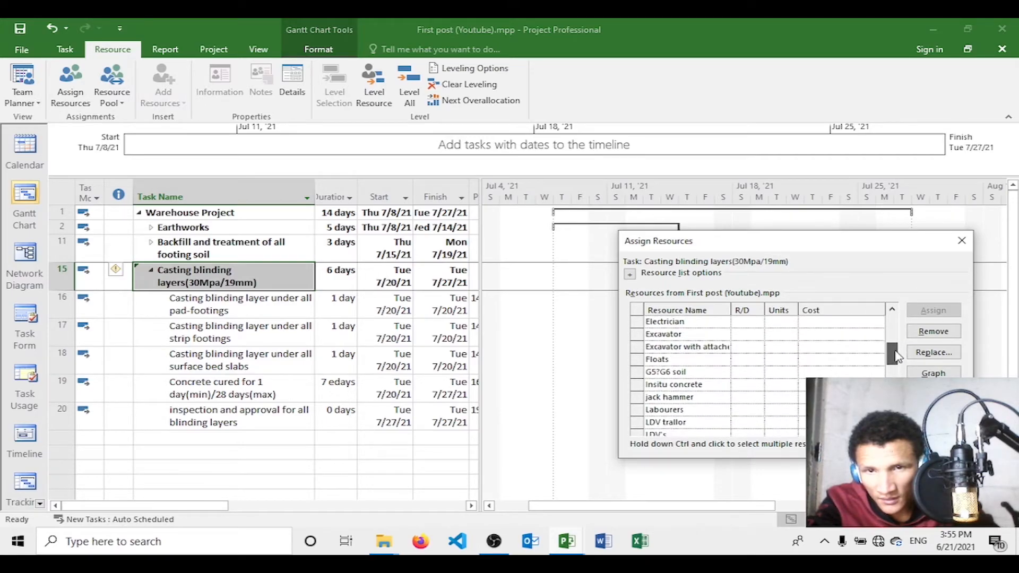
click(753, 359)
click(914, 314)
- Assign Labourers and Insitu concrete to the Casting blinding layers task
drag(891, 334, 889, 363)
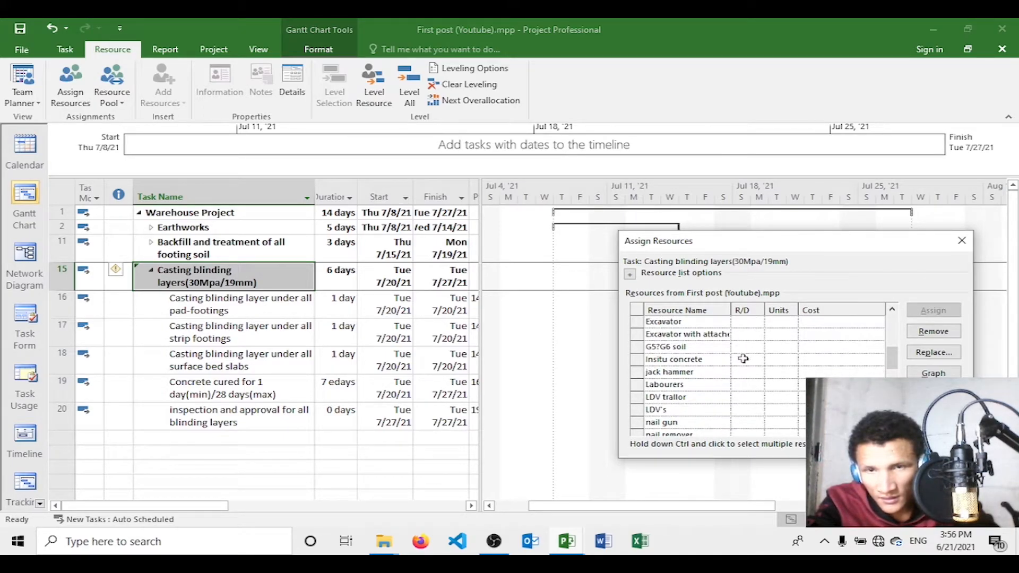
click(761, 384)
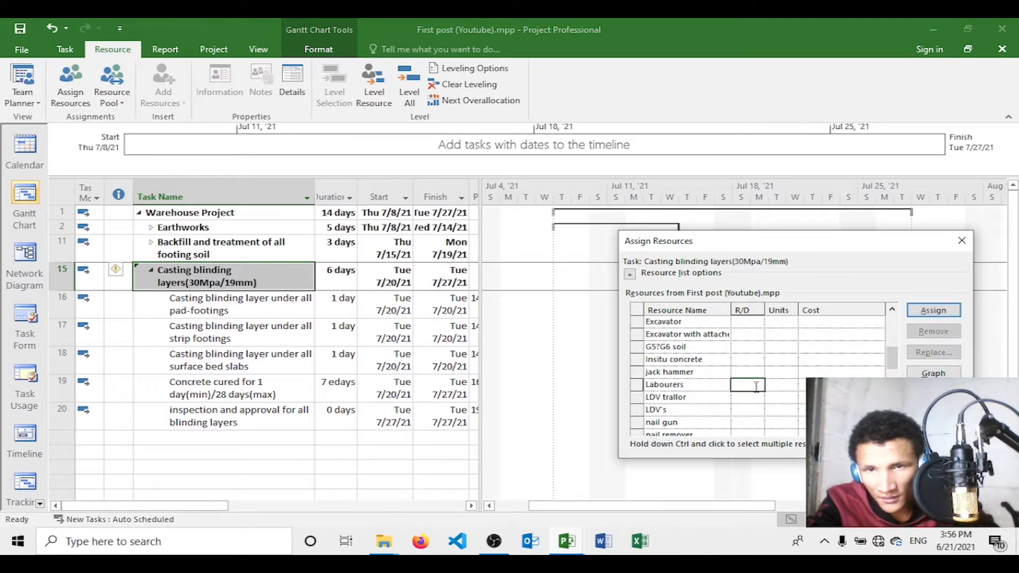
click(908, 314)
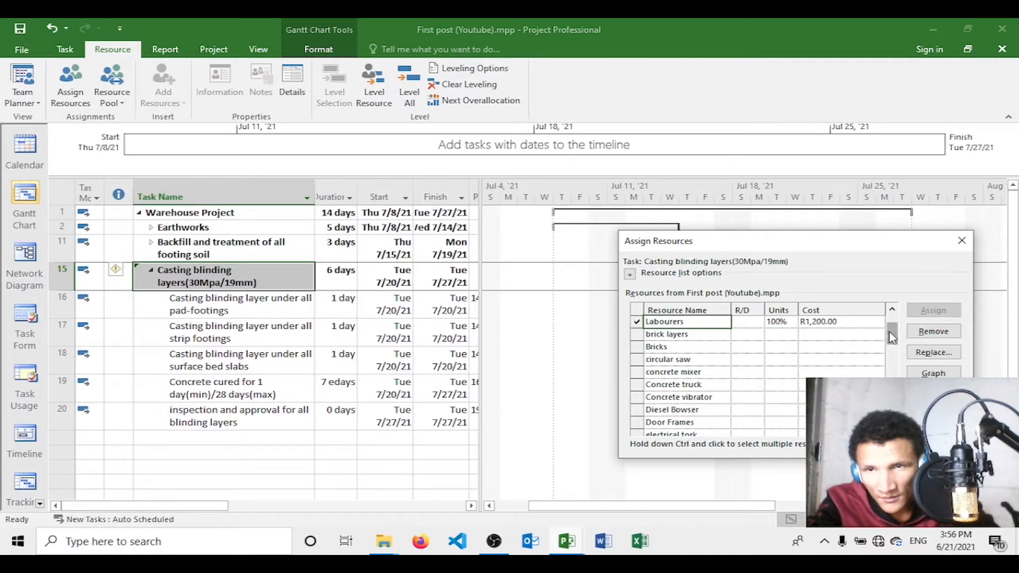
drag(893, 339, 893, 362)
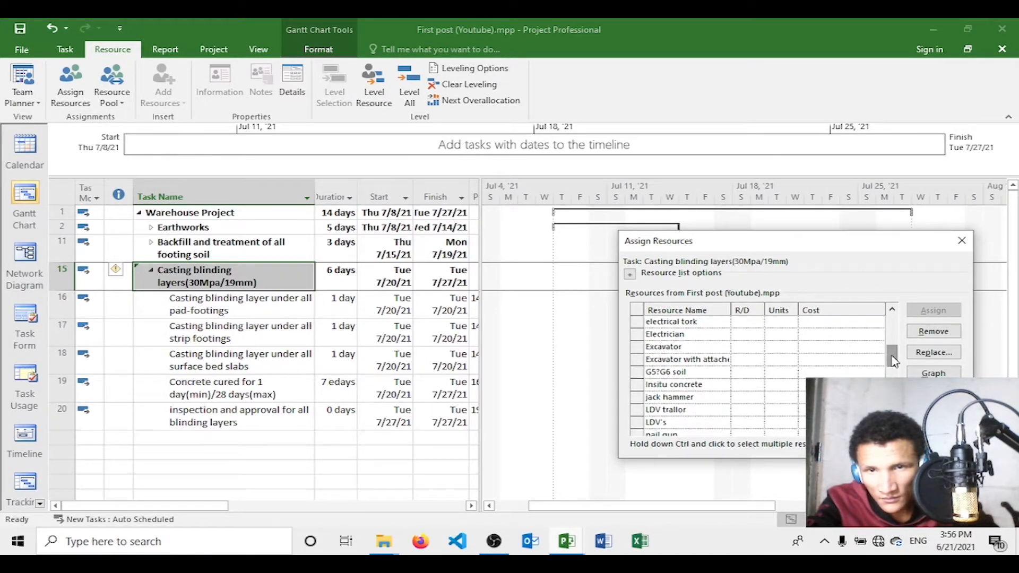
click(759, 385)
click(913, 312)
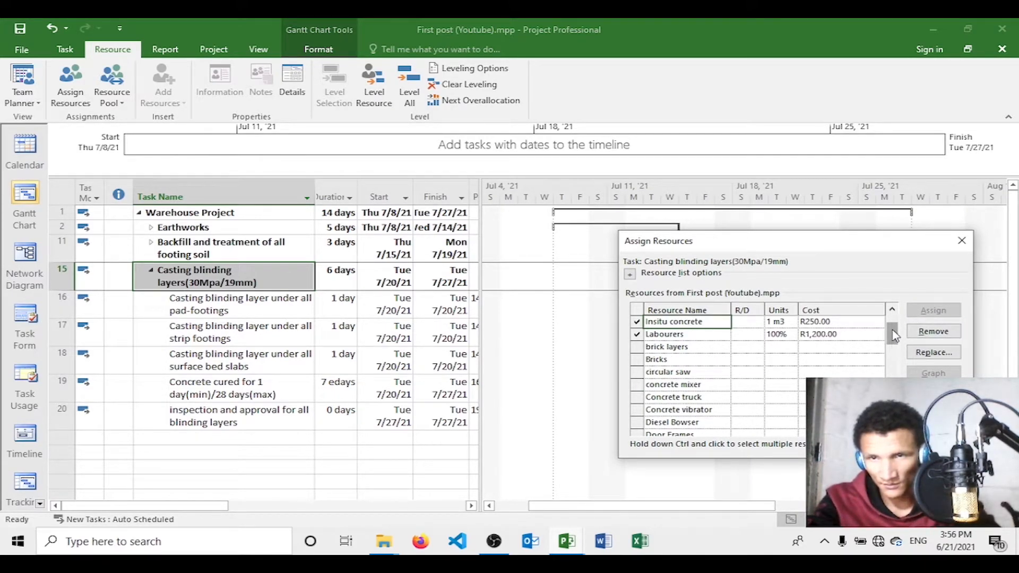
- Set the Insitu concrete quantity on the Casting blinding layers task to 50 m3
scroll(895, 325, up, 3)
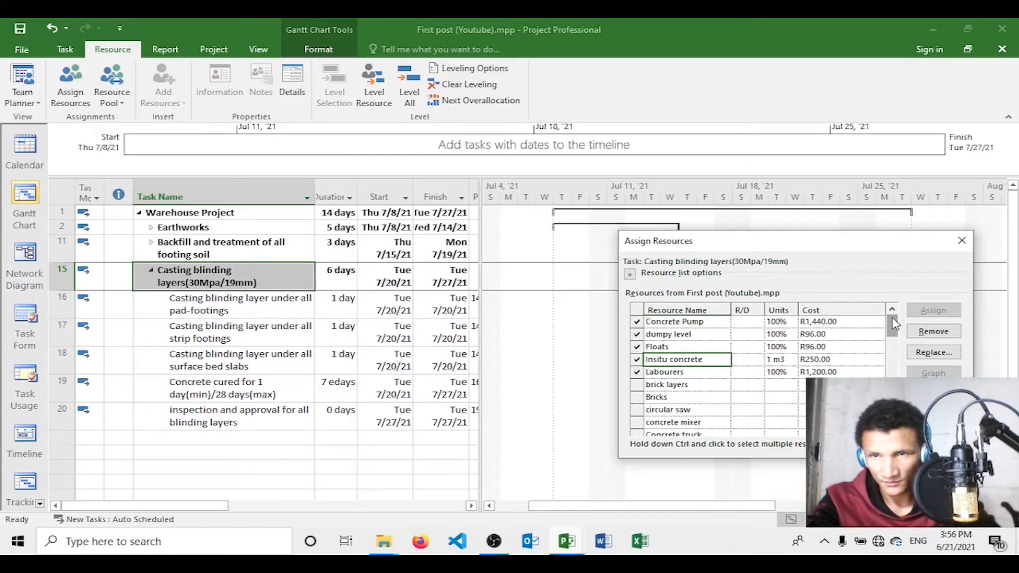
click(779, 360)
click(773, 360)
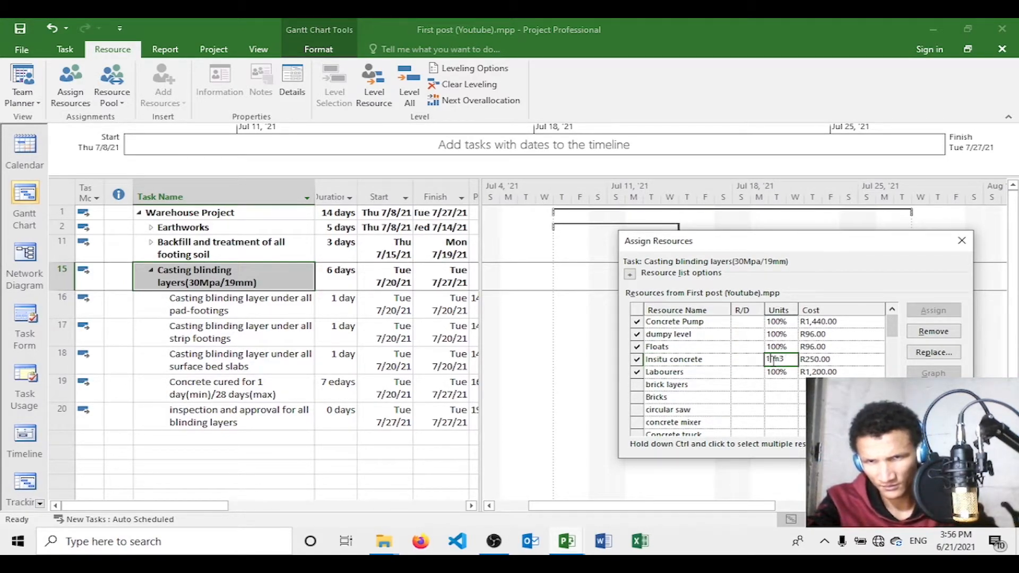
key(BackSpace)
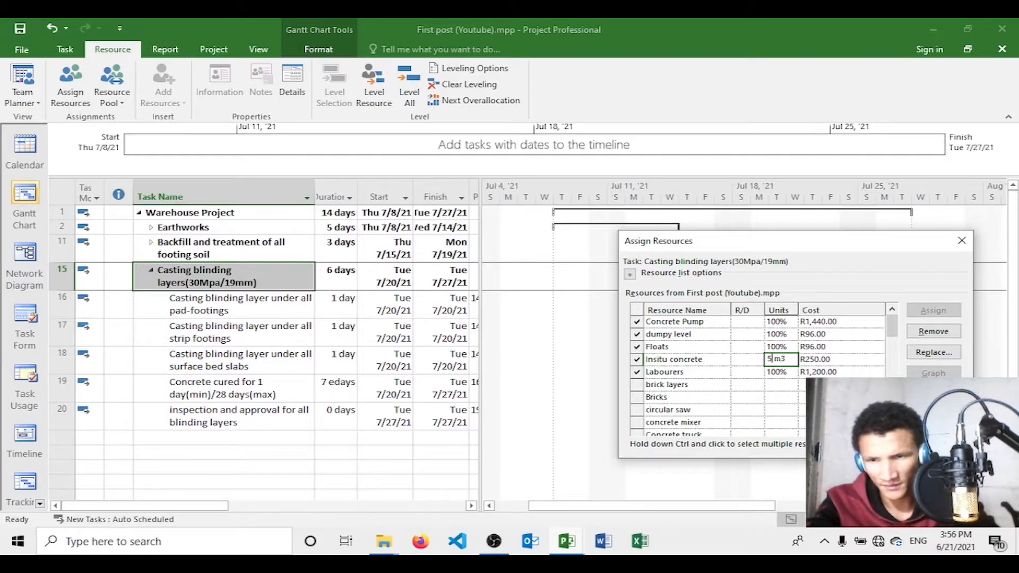
click(778, 346)
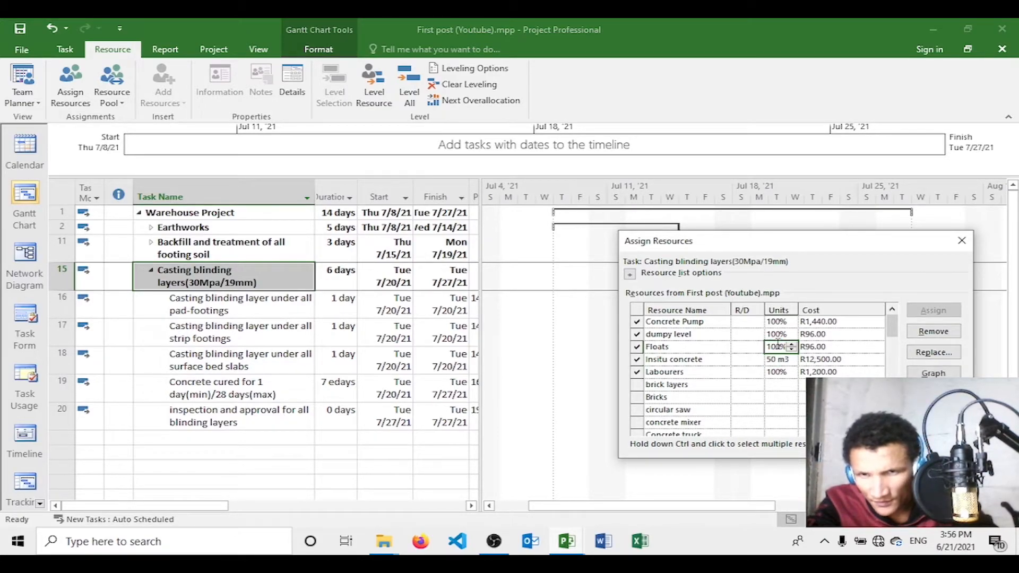
- Set the Concrete Pump's units on the Casting blinding layers task to 30%, changing the amount of work but keeping the duration
click(782, 321)
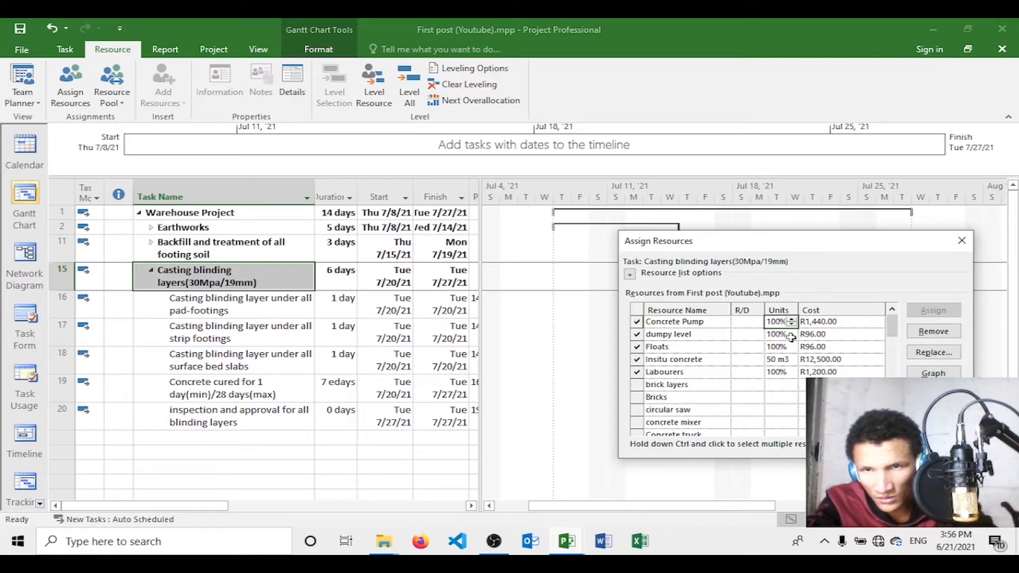
click(791, 324)
click(791, 324)
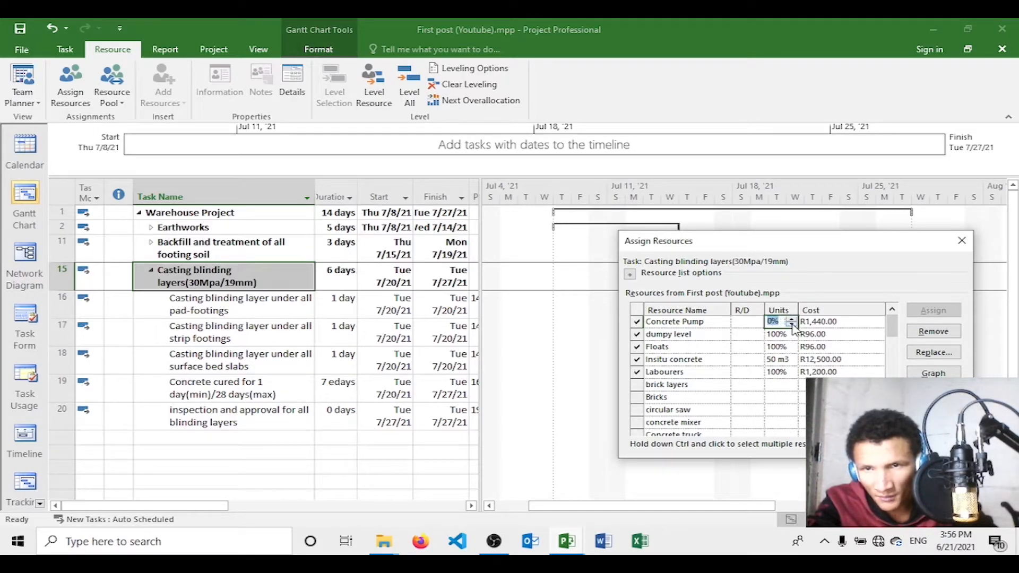
click(772, 321)
key(BackSpace)
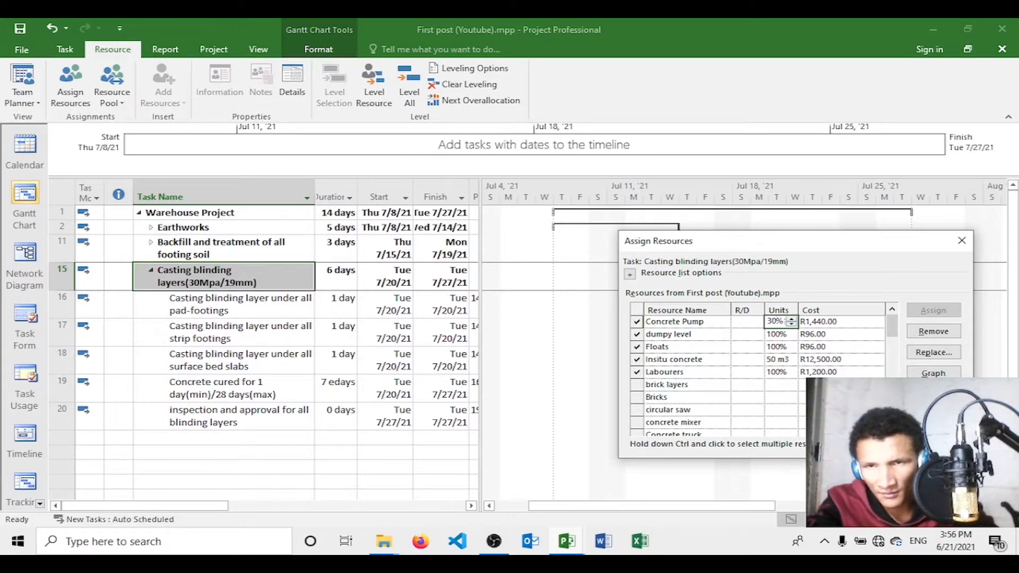
click(770, 334)
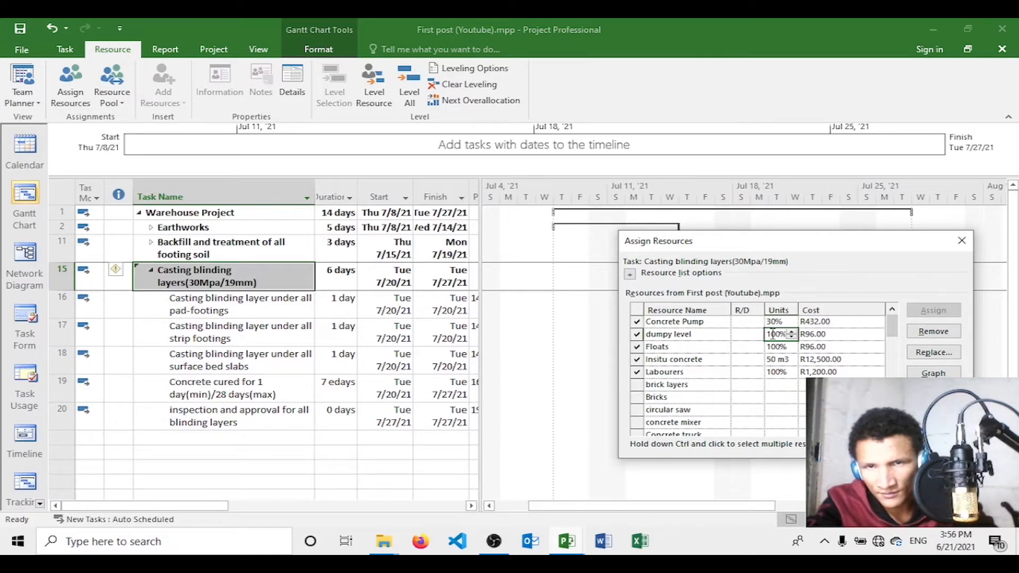
click(124, 270)
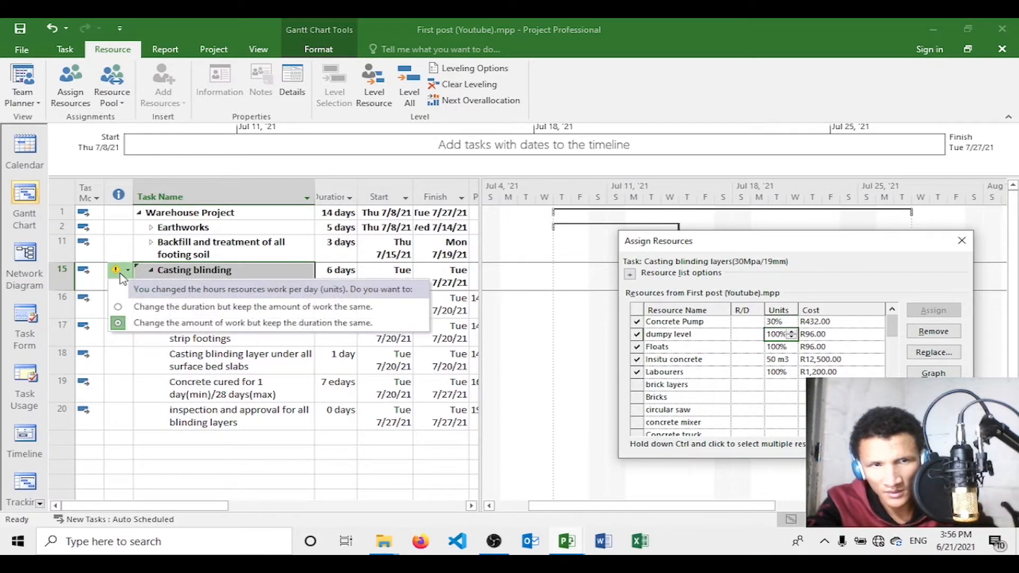
click(143, 325)
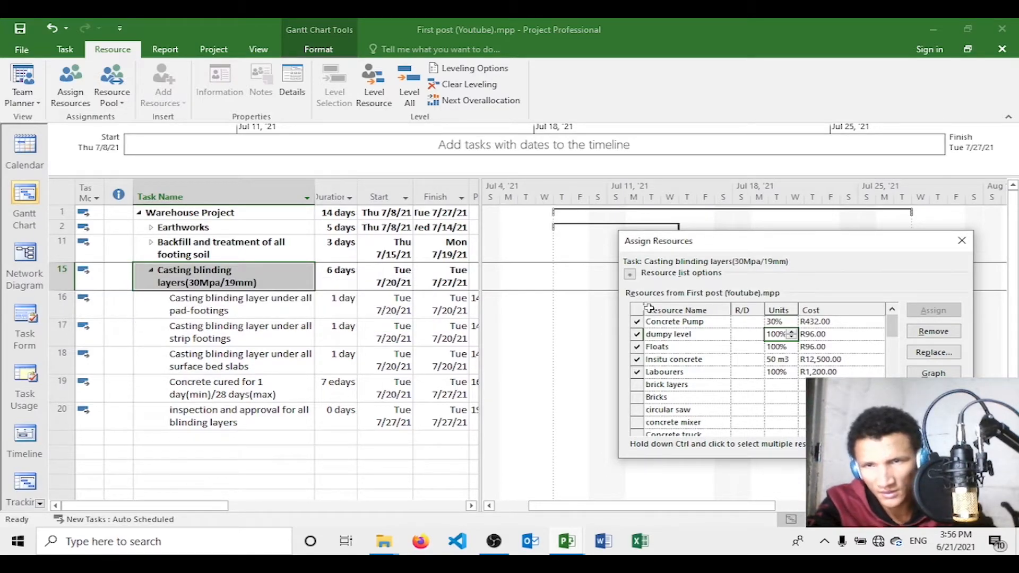
- Set the Floats' units on the Casting blinding layers task to 400%, changing the amount of work but keeping the duration
click(785, 347)
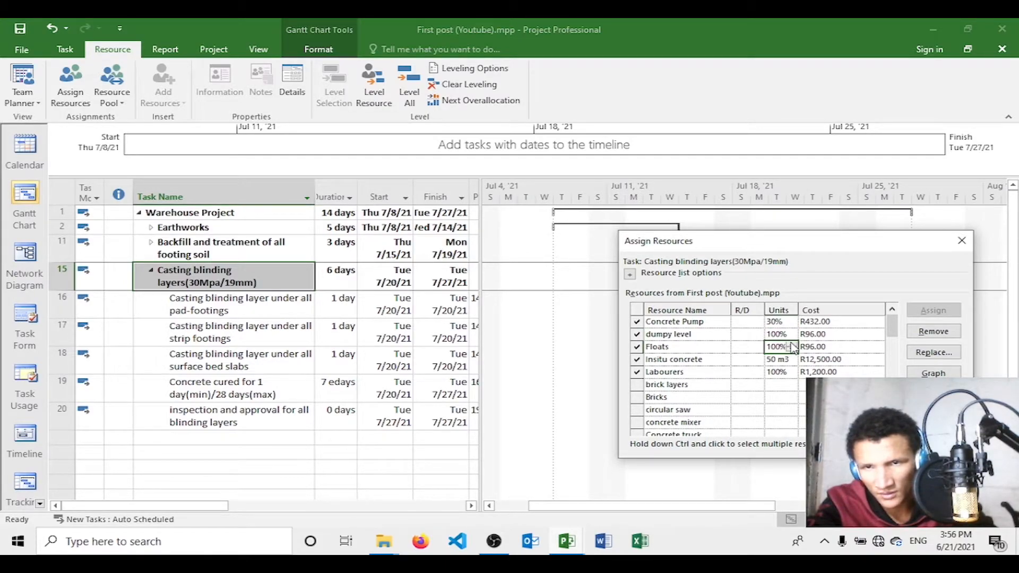
click(791, 345)
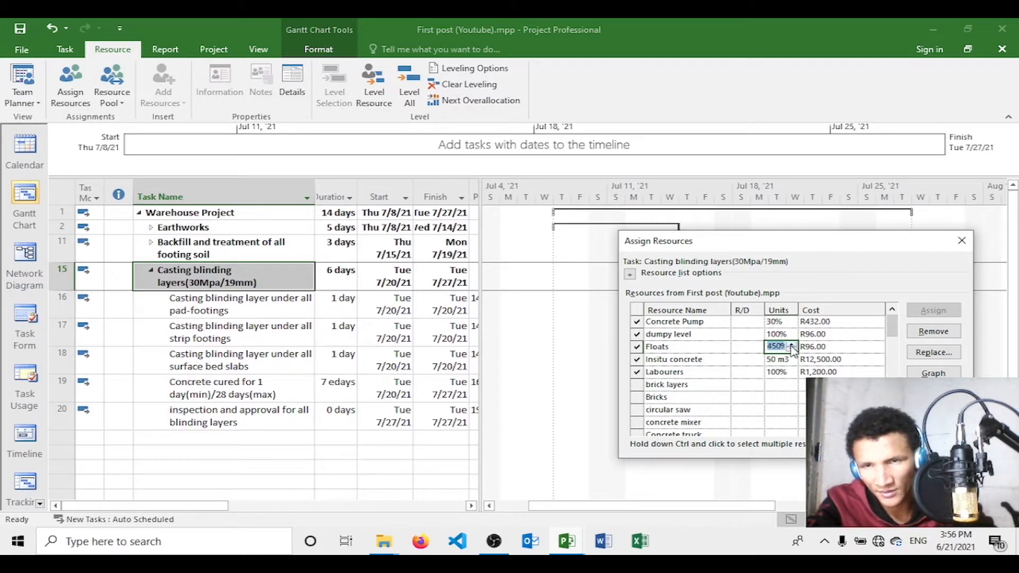
click(779, 371)
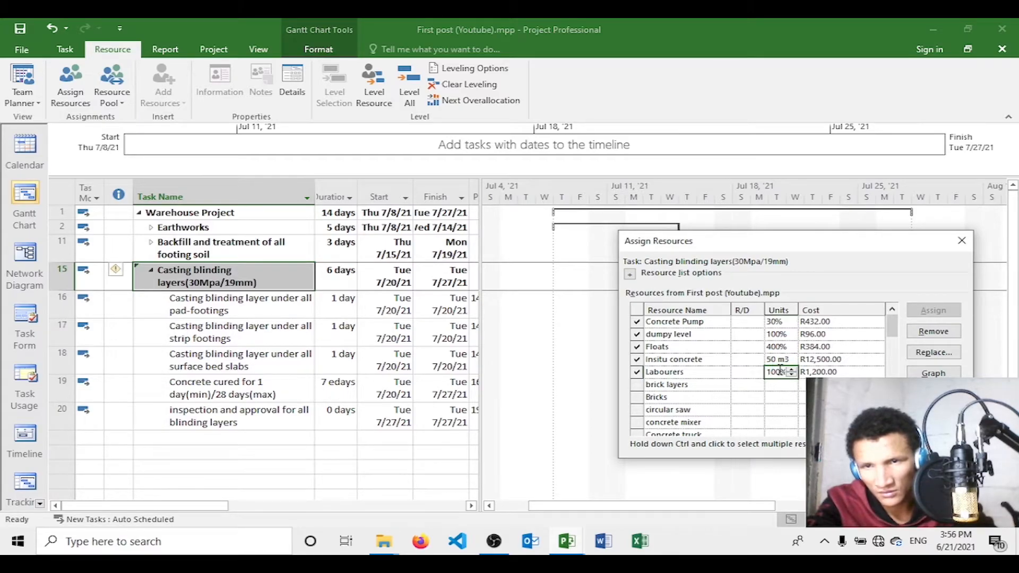
click(118, 271)
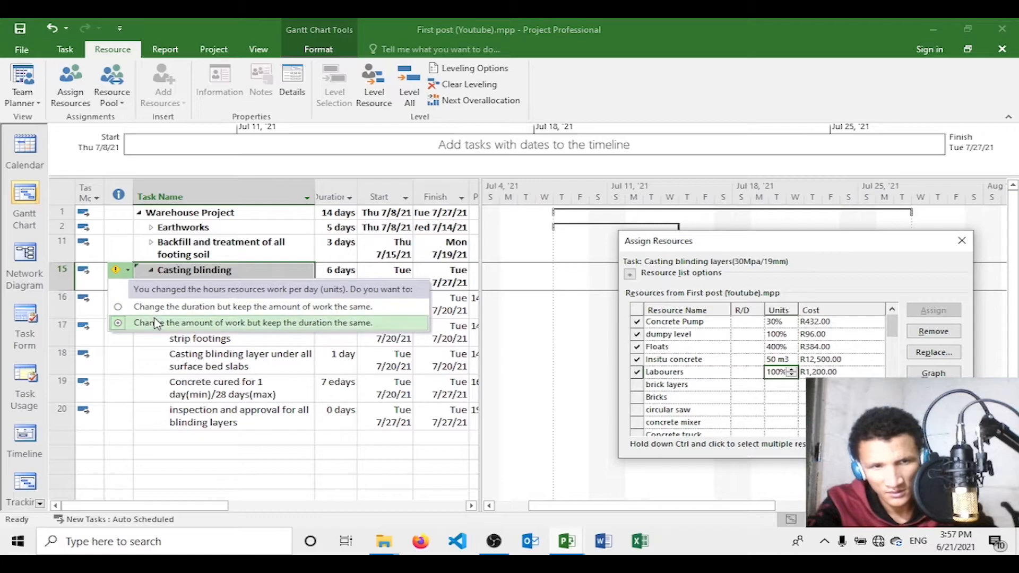
click(153, 319)
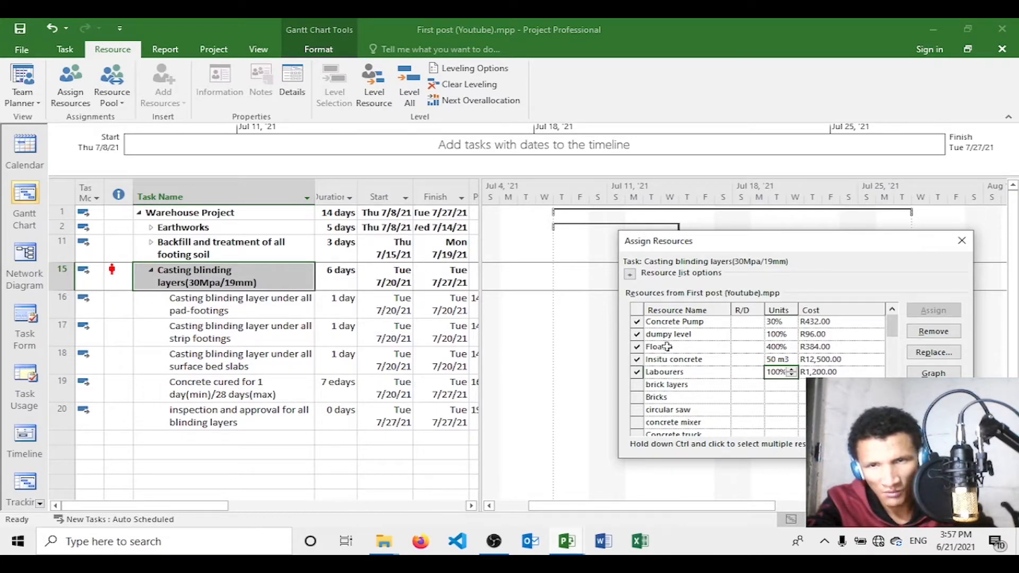
- Switch to the Resource Sheet to check which resource on the Casting blinding layers task is overallocated
drag(823, 248, 686, 217)
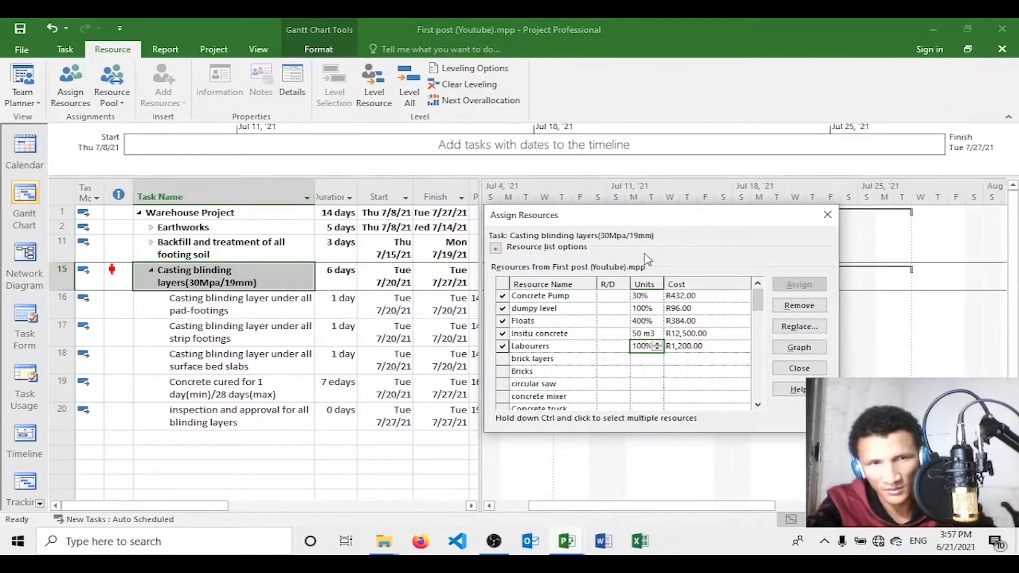
click(118, 274)
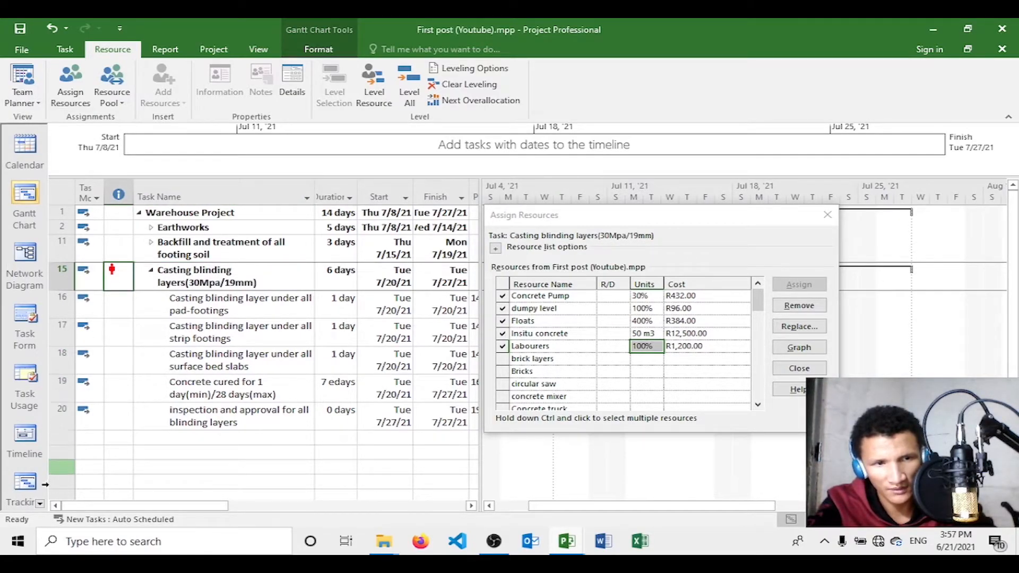
click(40, 504)
click(39, 504)
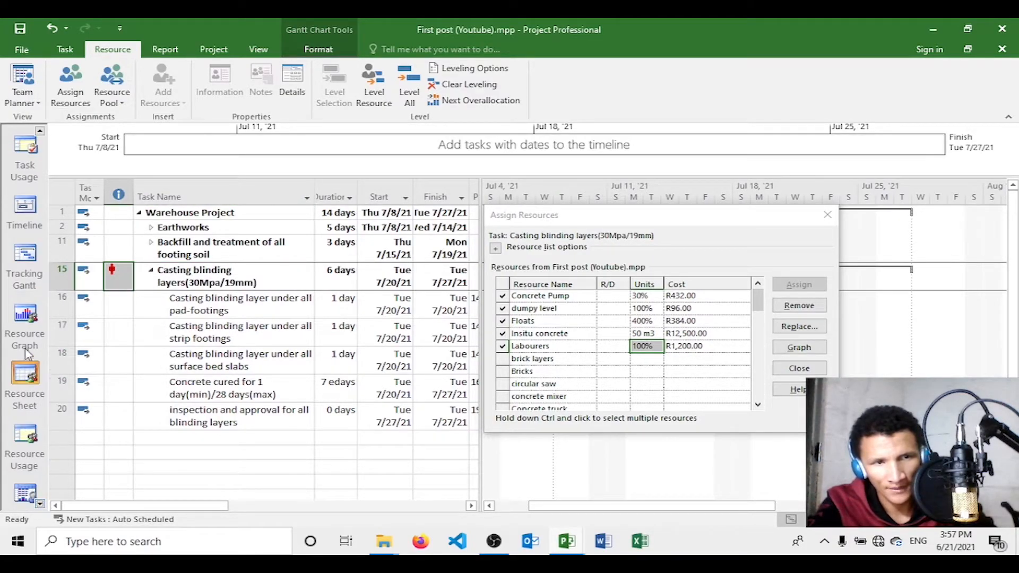
click(25, 376)
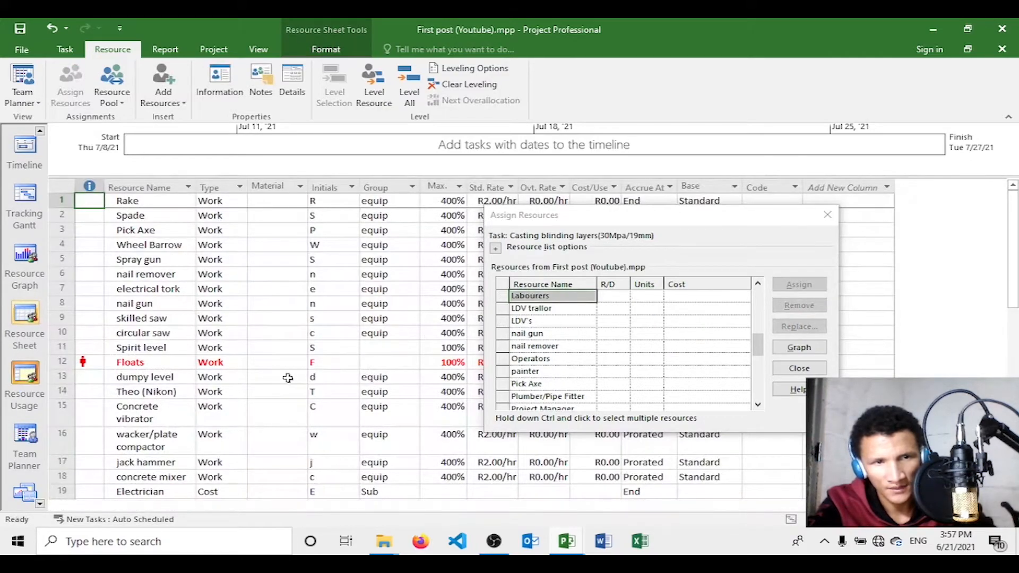
- Set the maximum units of the Floats resource to 400% in the Resource Sheet and close the Assign Resources window
click(450, 362)
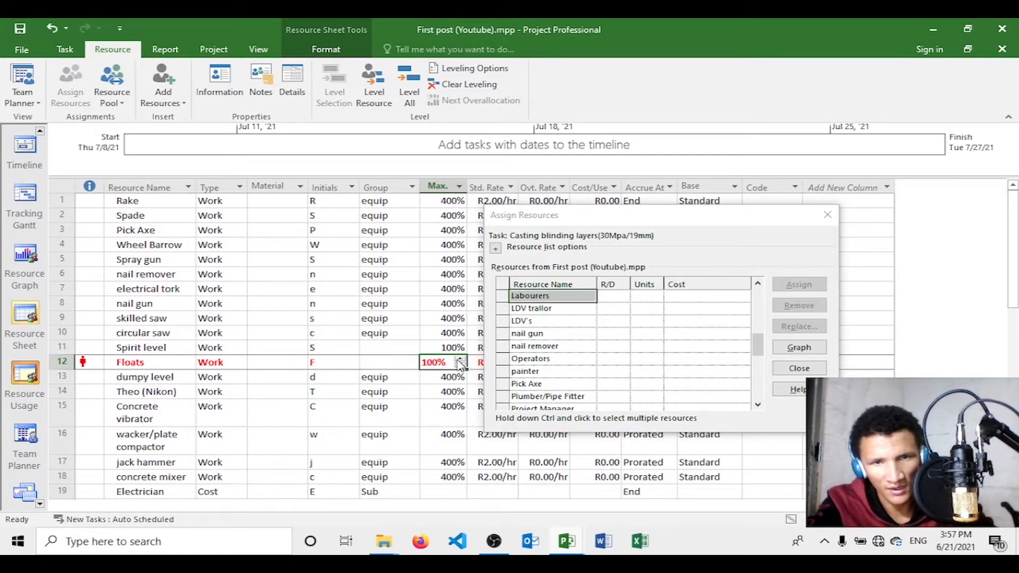
click(459, 358)
click(460, 358)
click(459, 358)
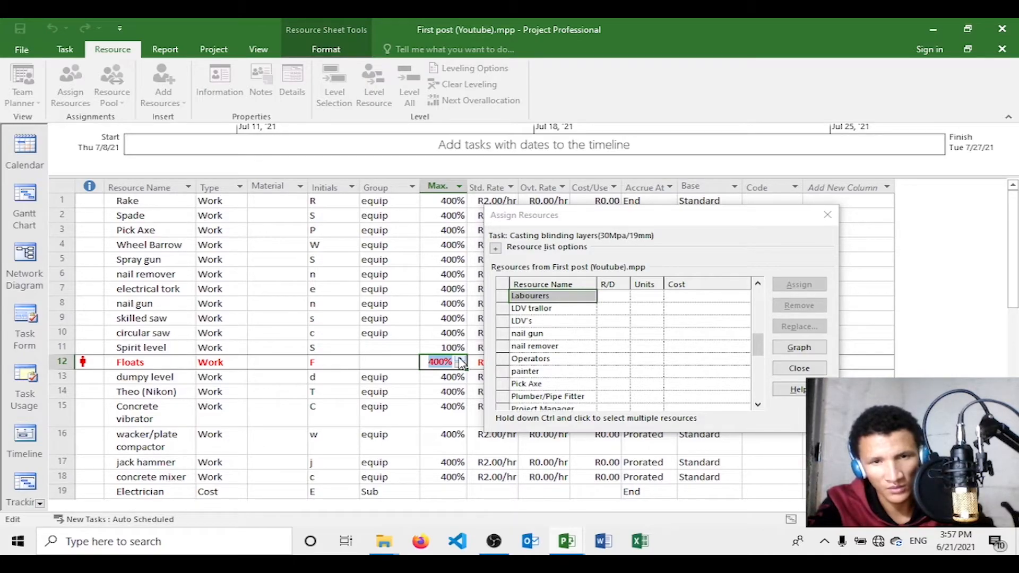
click(443, 392)
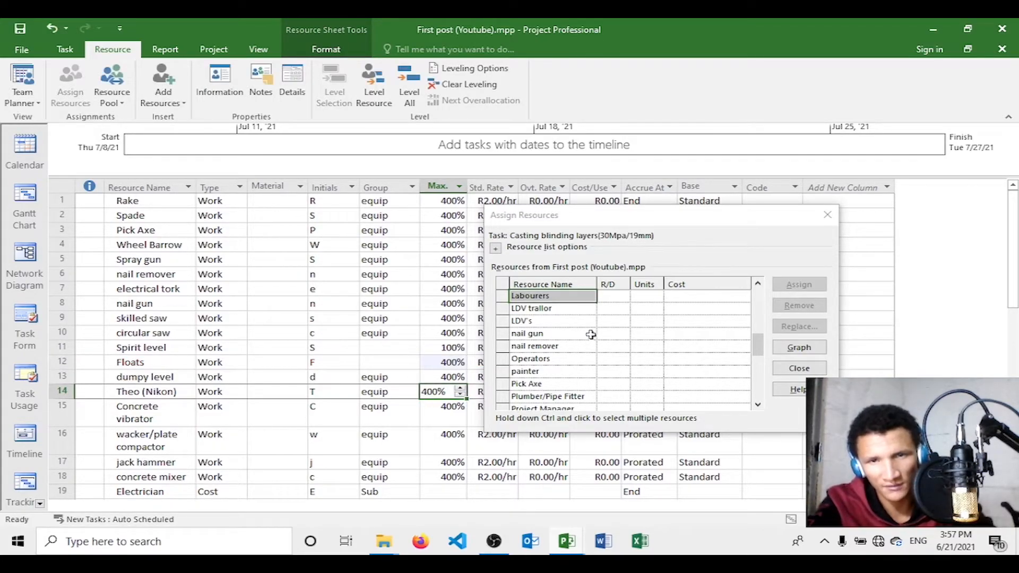
click(827, 214)
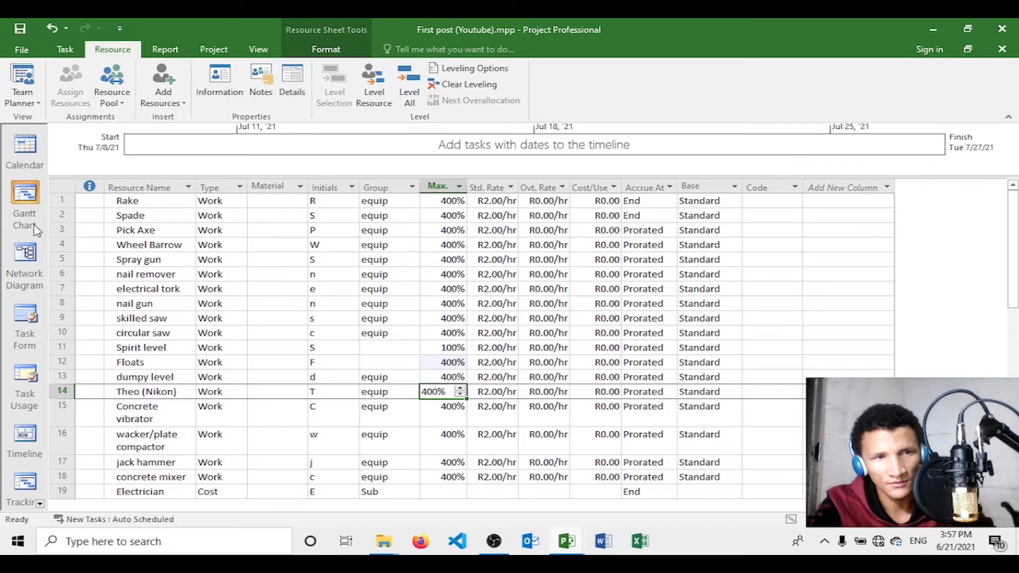
- Return to the Gantt Chart and set the Labourers' units on the Casting blinding layers task to 400%, keeping the duration
click(28, 194)
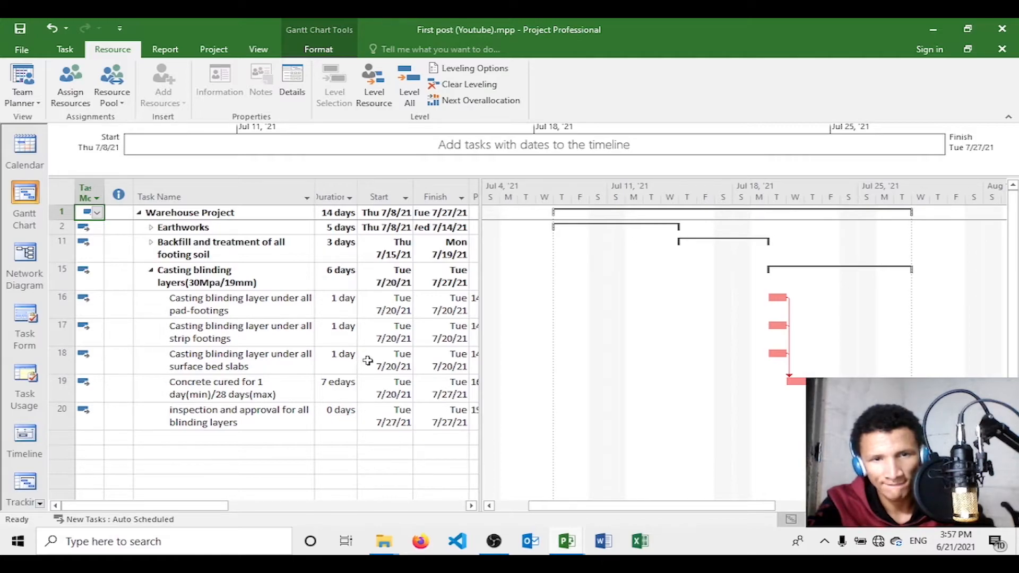
click(439, 314)
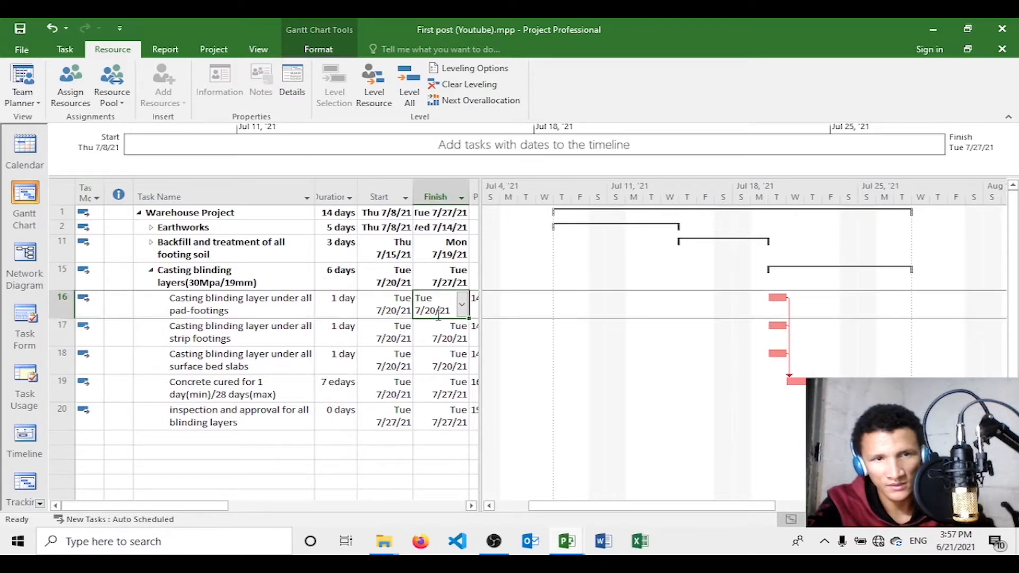
click(404, 280)
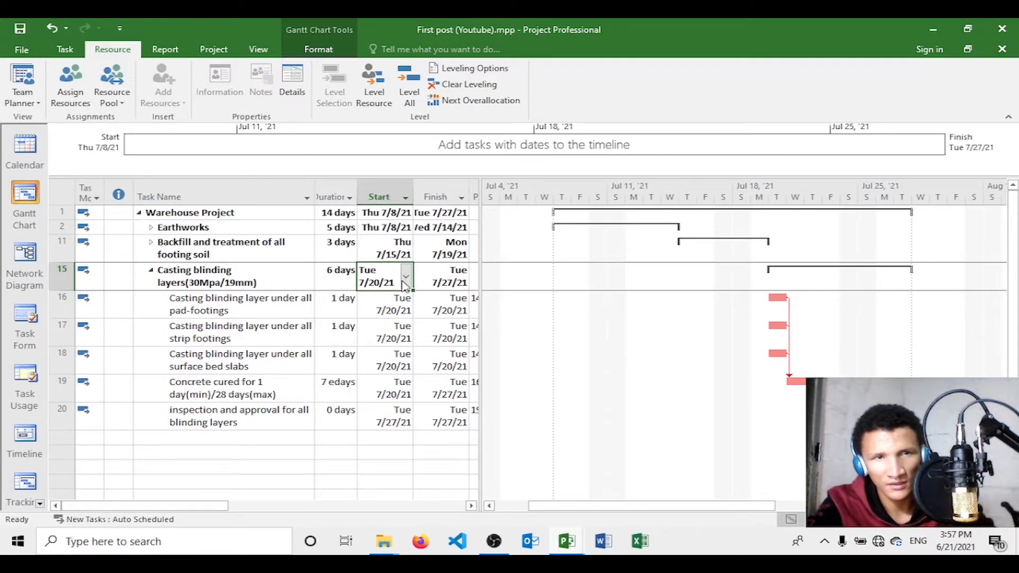
click(89, 105)
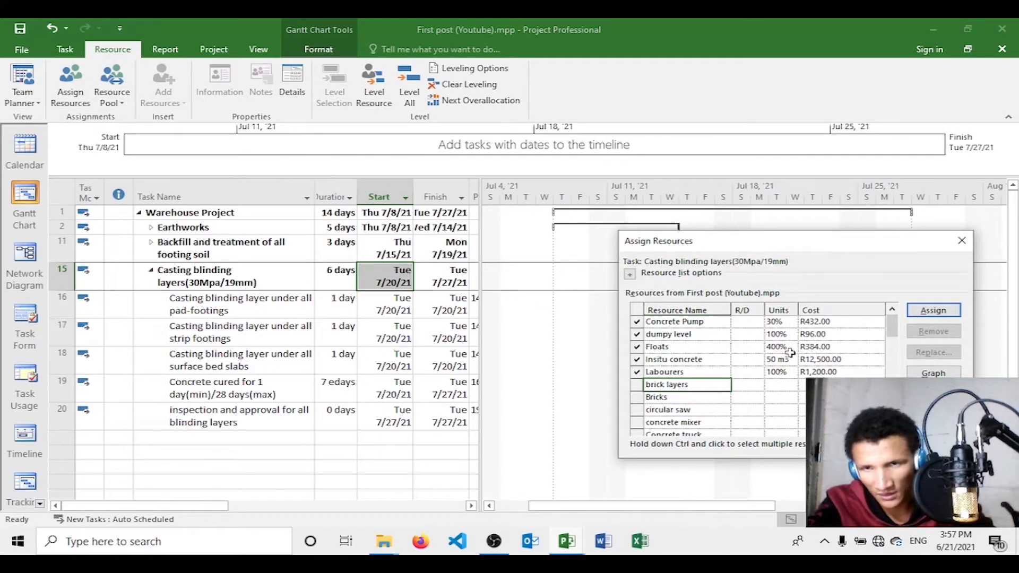
click(777, 371)
click(792, 369)
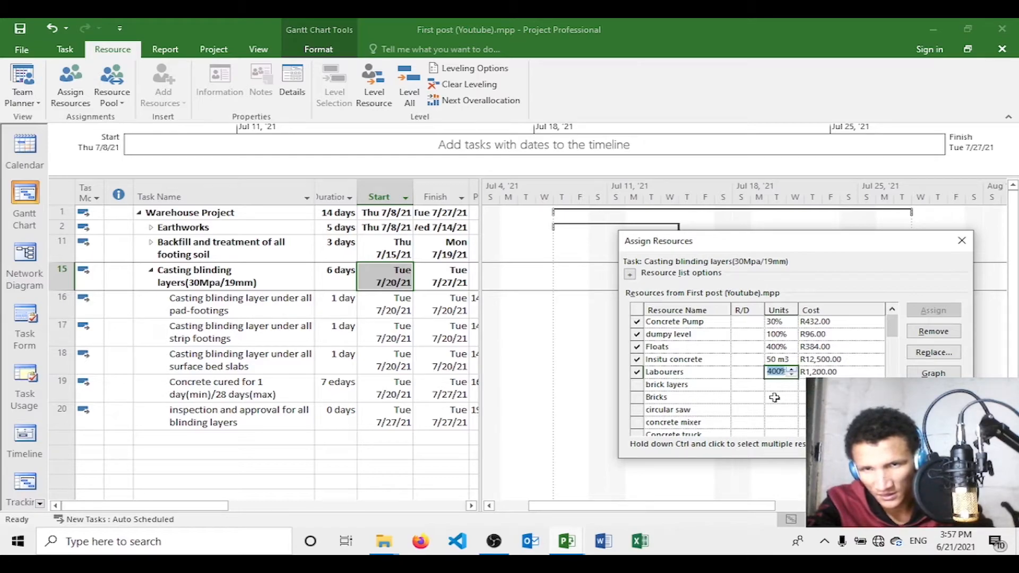
click(778, 384)
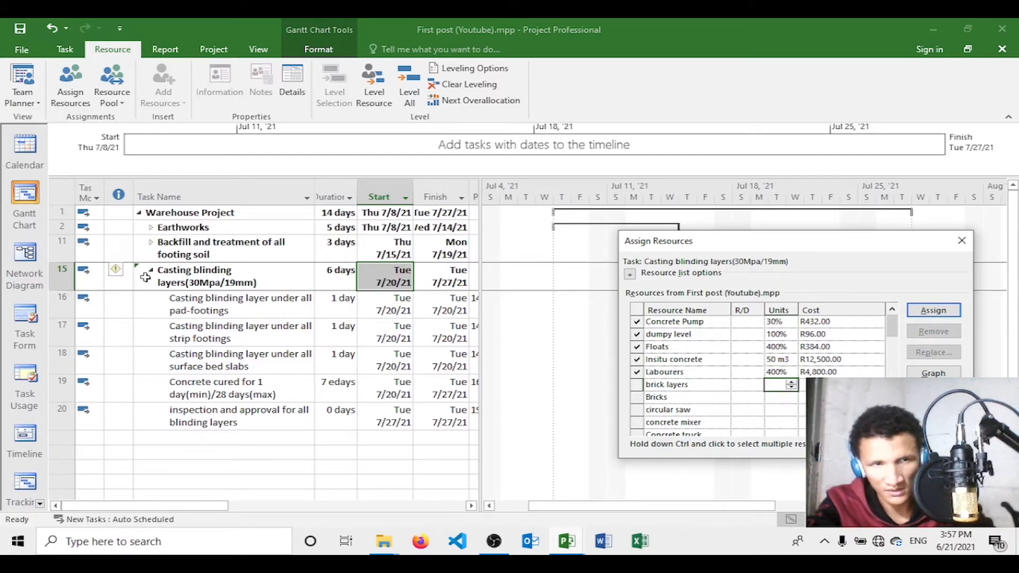
click(120, 270)
click(118, 322)
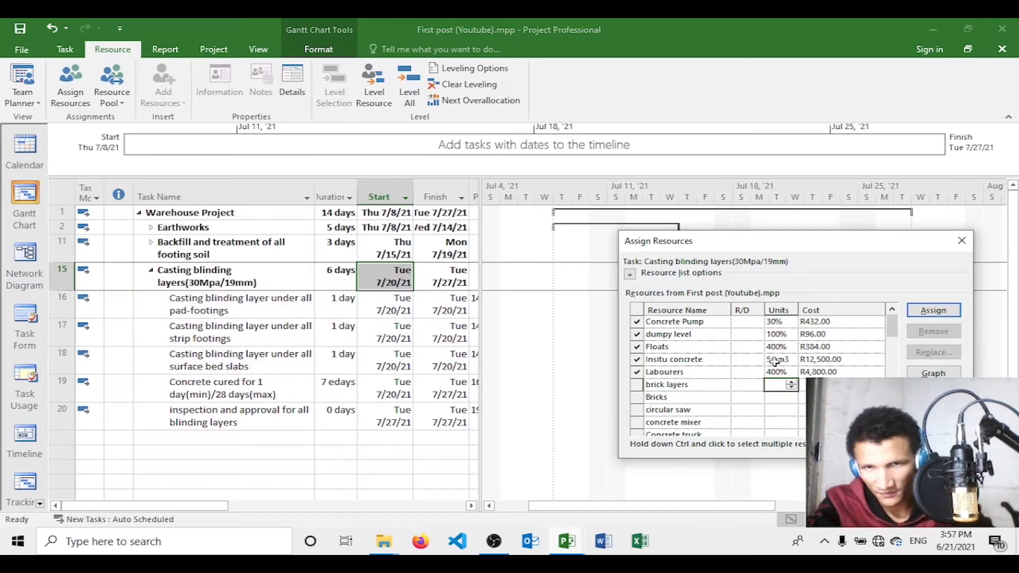
- Review the units of the Floats, Labourers, Insitu concrete, dumpy level and Concrete Pump assigned to the Casting blinding layers task
click(778, 346)
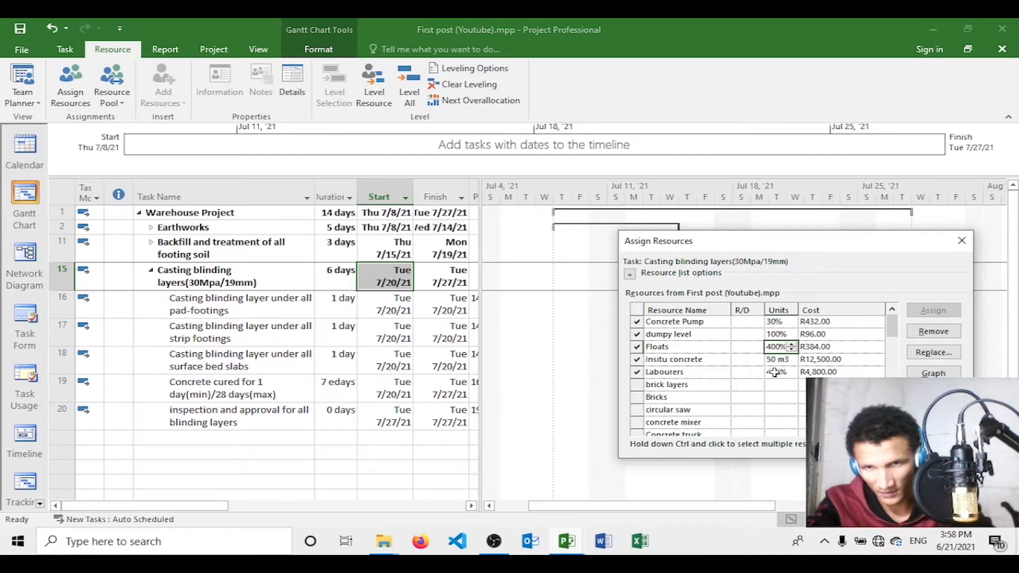
click(778, 371)
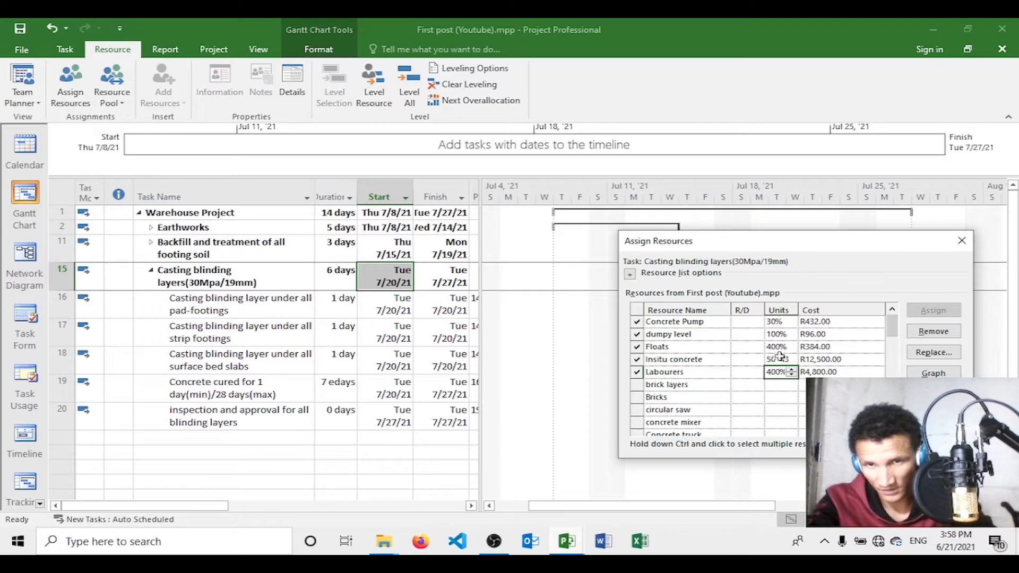
click(779, 359)
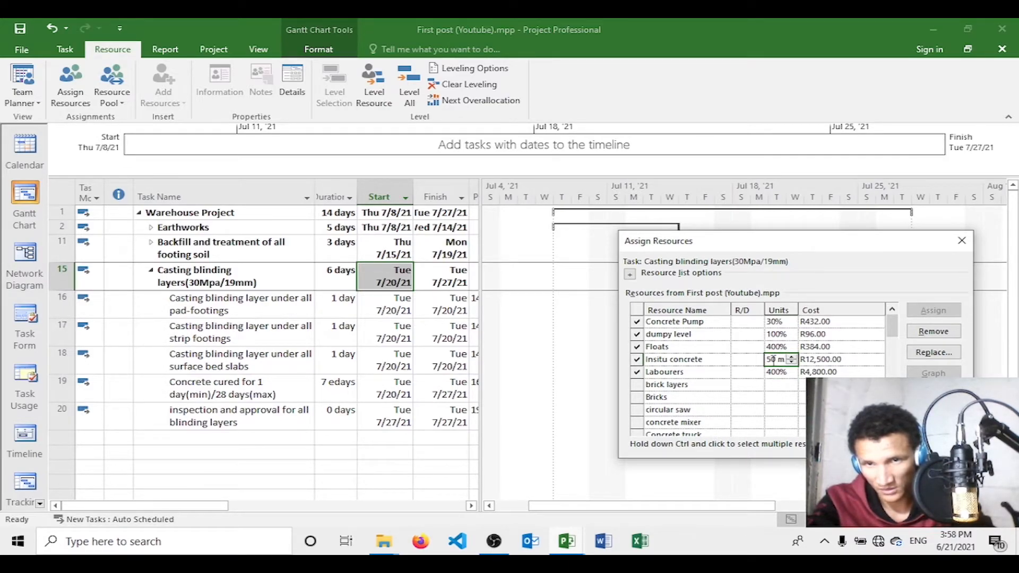
click(783, 334)
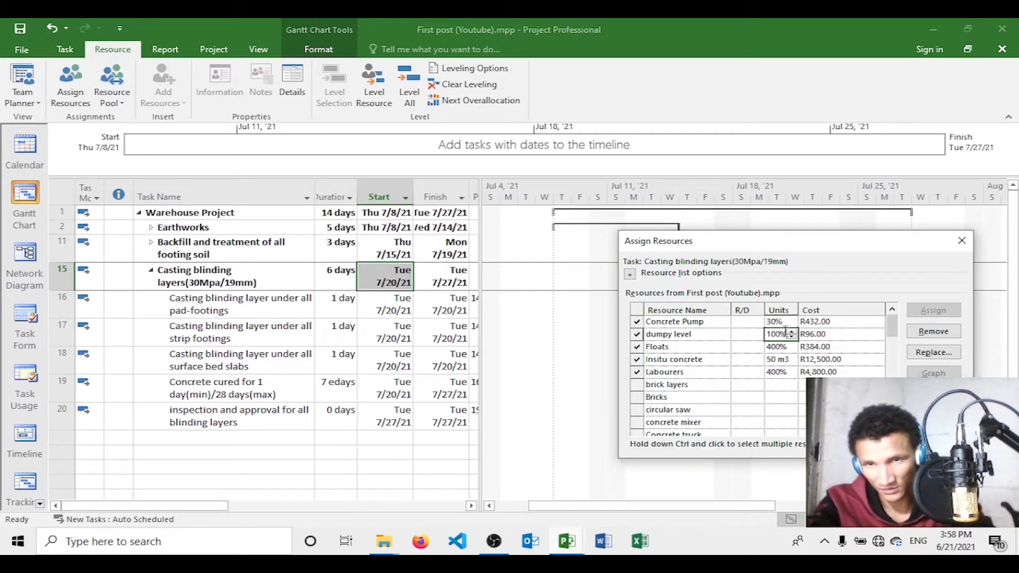
click(782, 322)
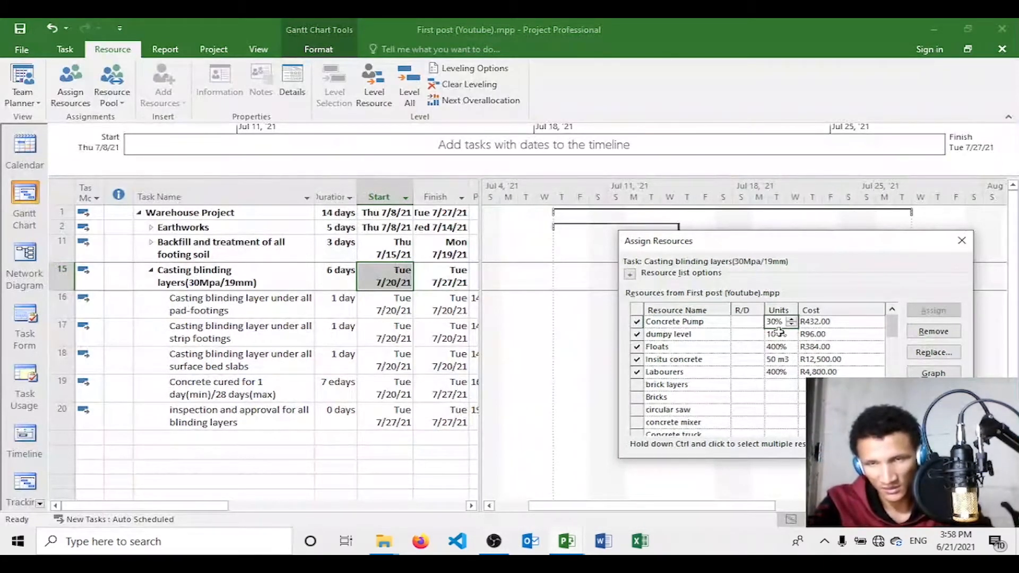
- Switch to Calculator and multiply 8 by 0.4 to work out the hours that 40% units represent
click(206, 547)
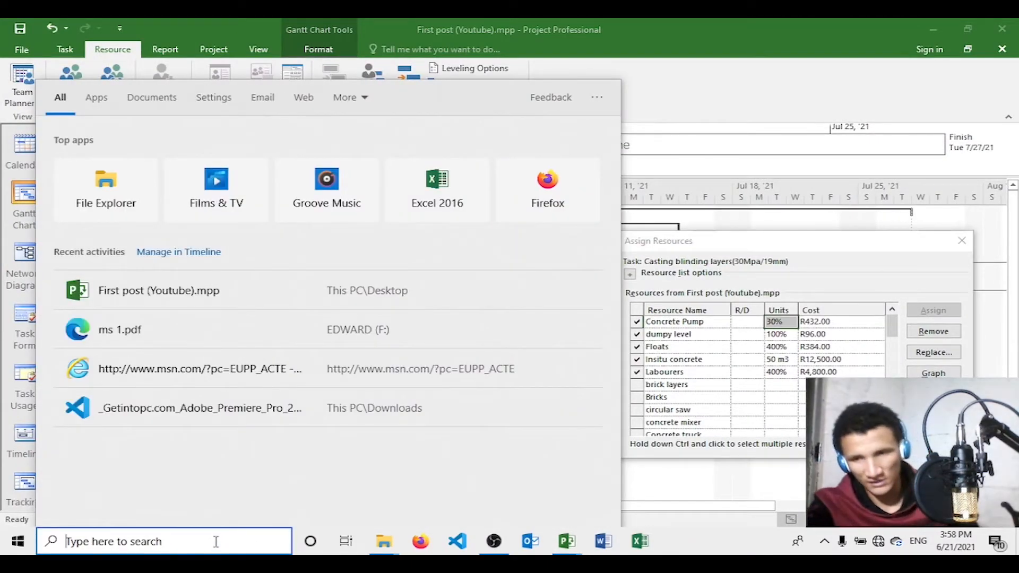
text(cal)
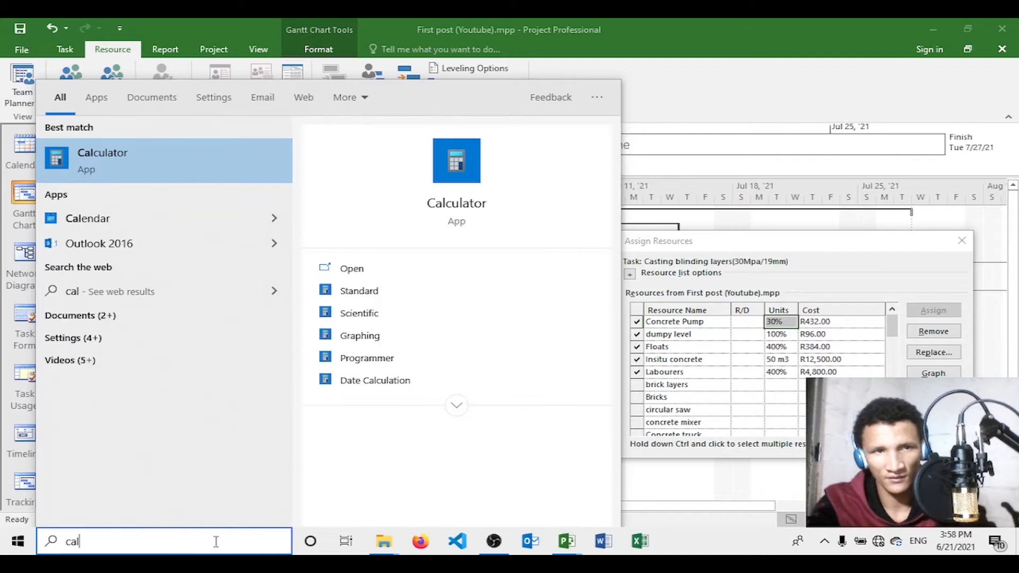
key(Return)
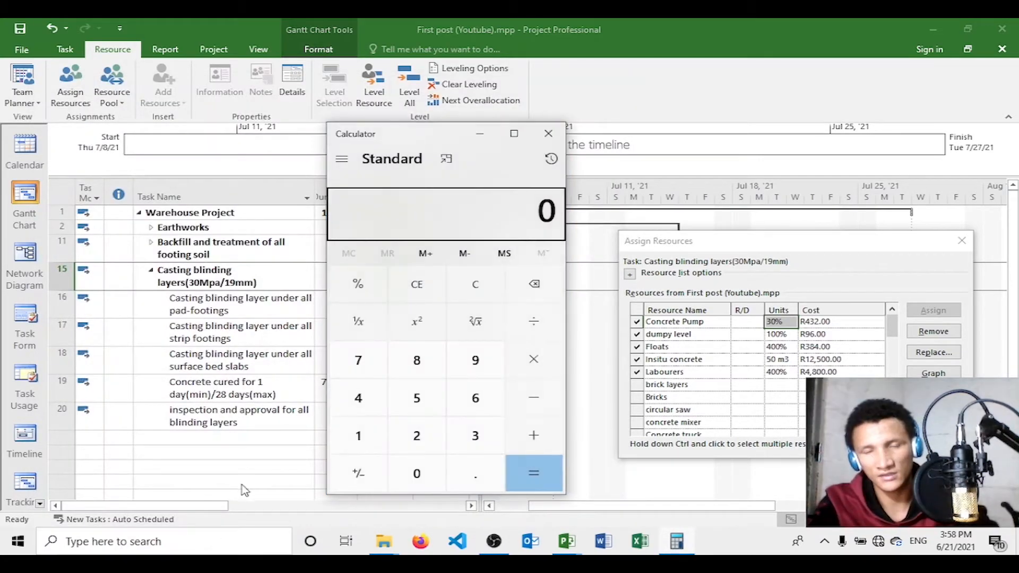
text(8)
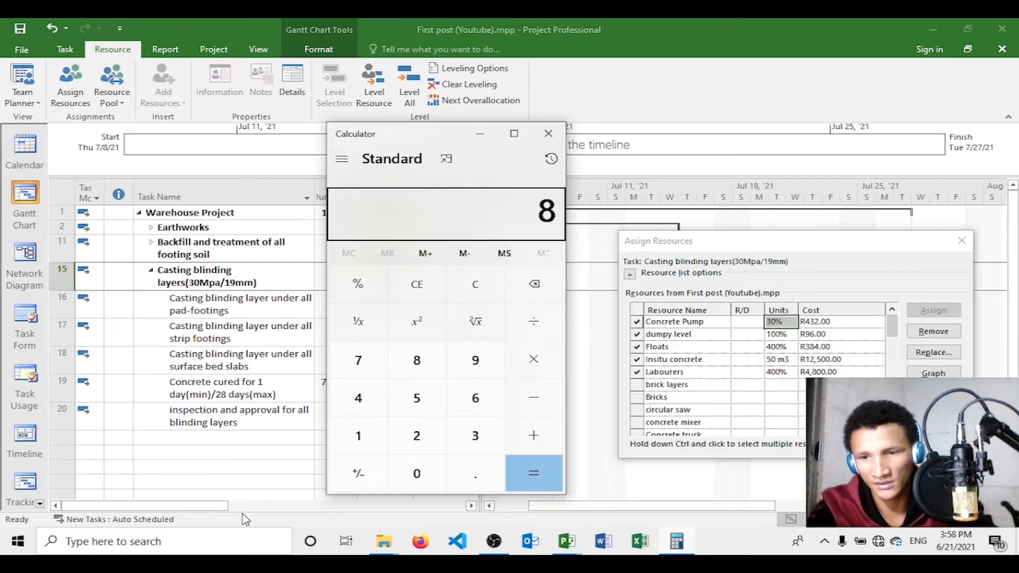
text(*)
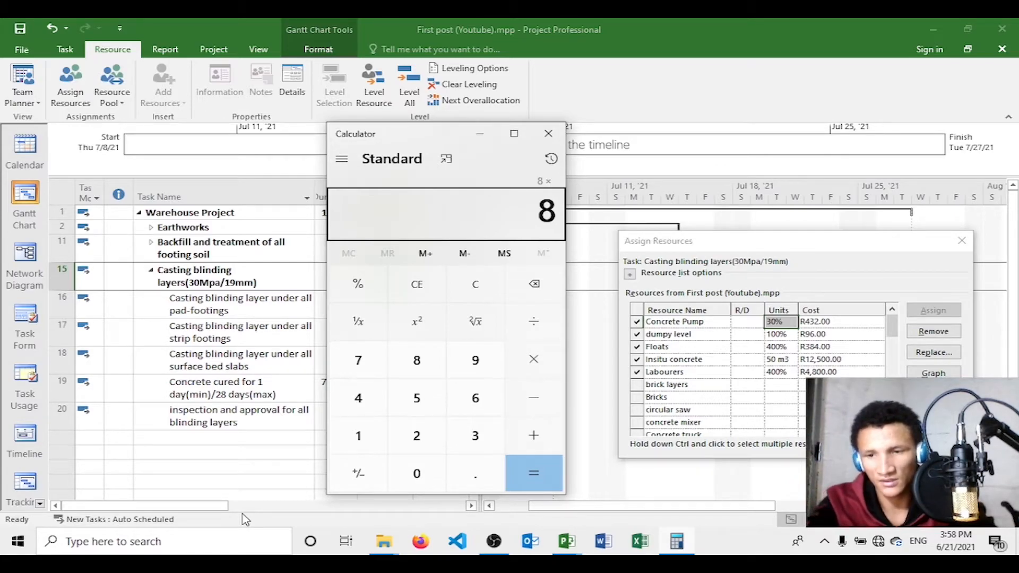
text(0.4)
key(Return)
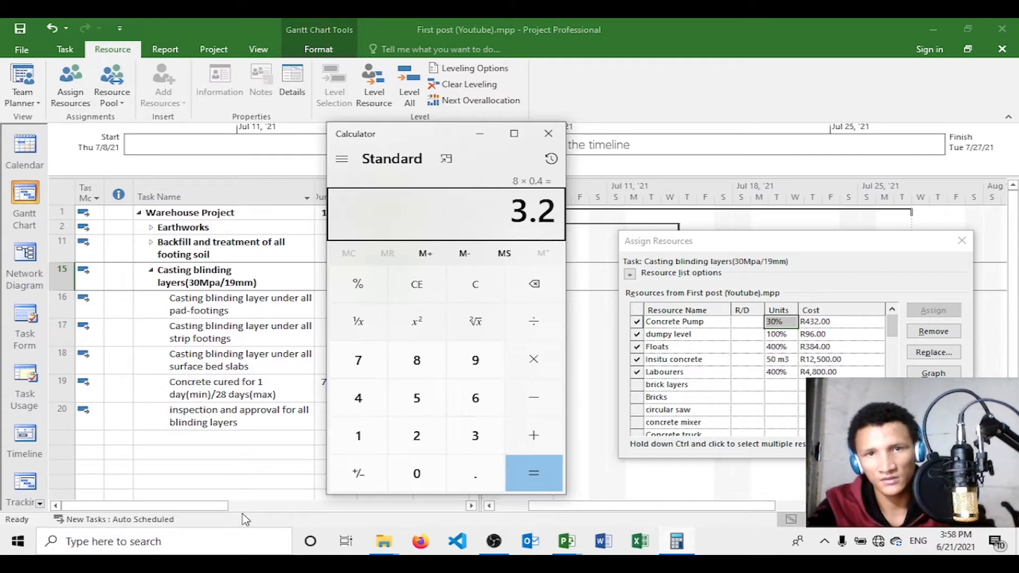
- Calculate 35% of 8 to work out the hours that 35% units represent
key(Escape)
text(8)
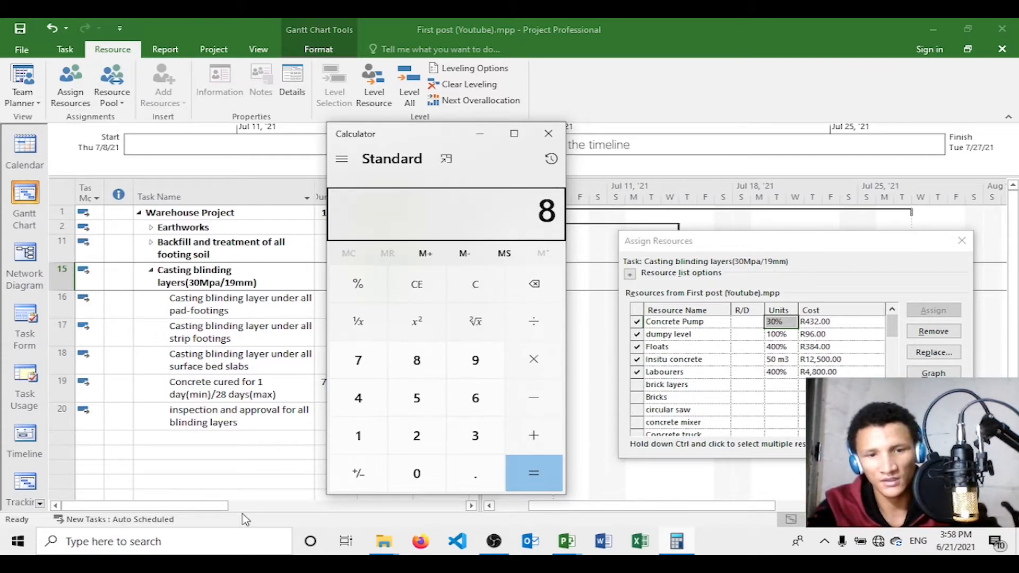
text(35)
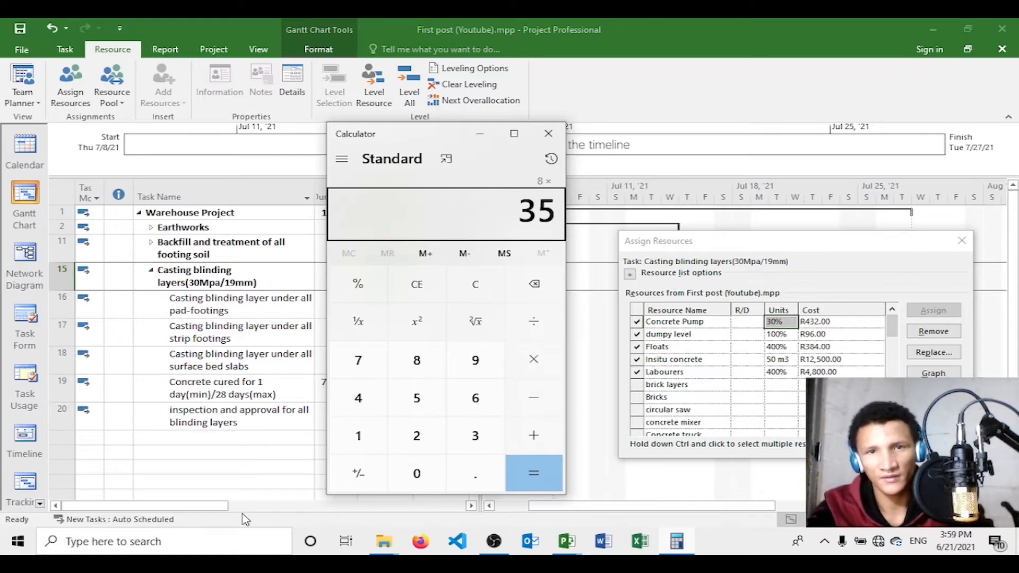
key(shift+5)
key(Return)
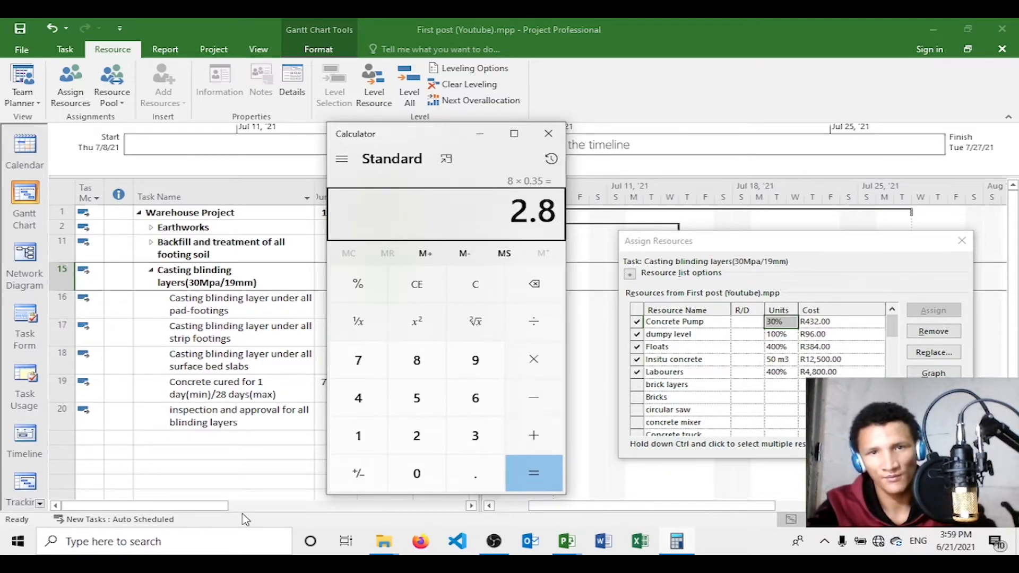
- Calculate 30% of 8 to work out the Concrete Pump's working hours, and minimize Calculator
key(Escape)
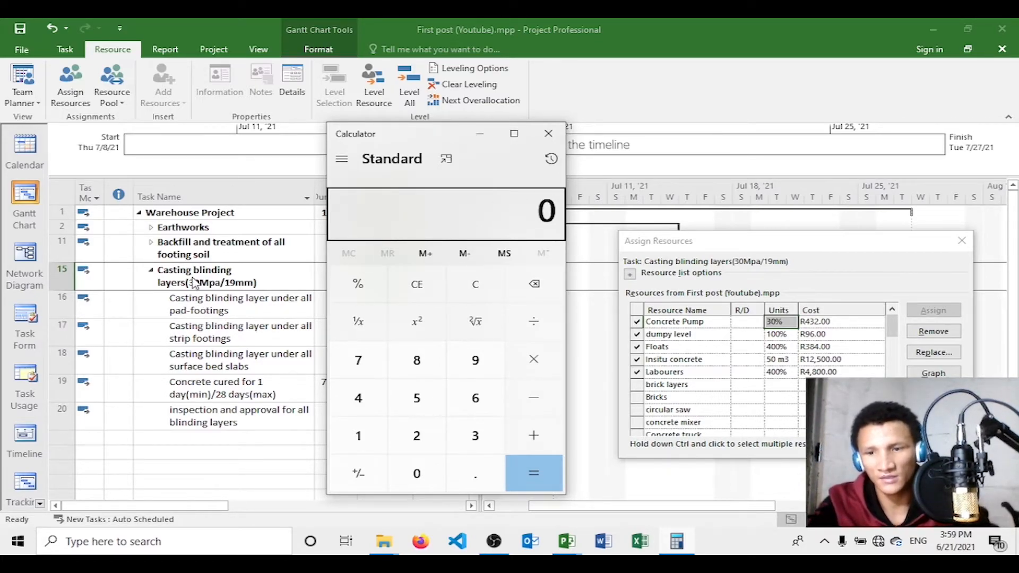
text(8)
key(asterisk)
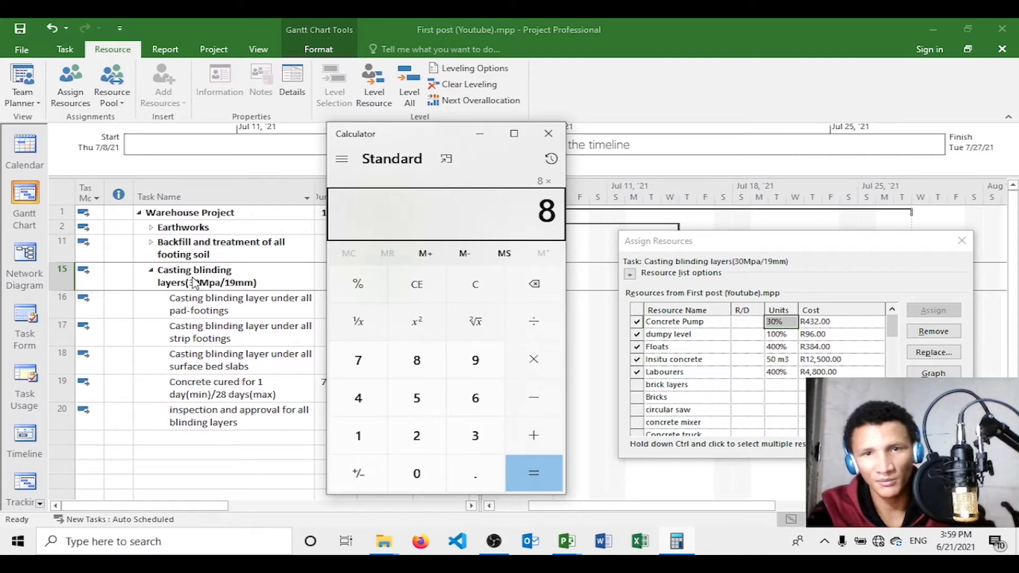
text(30)
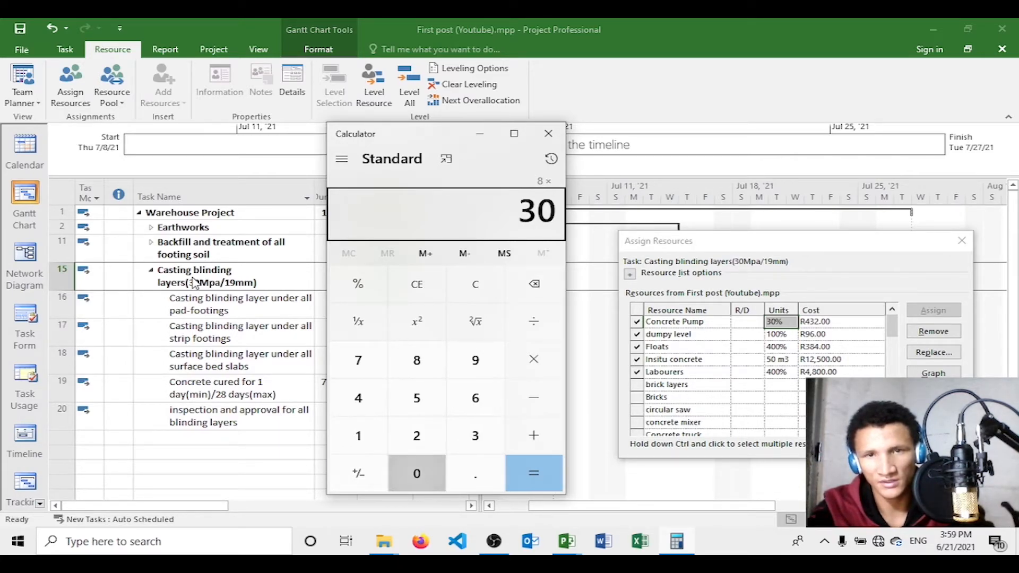
key(percent)
key(Return)
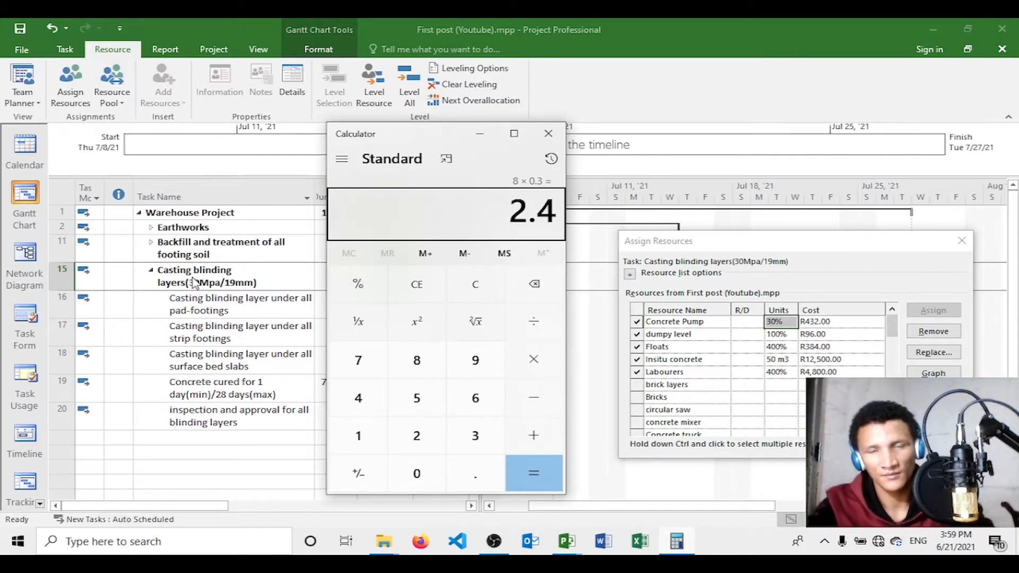
click(481, 134)
click(480, 134)
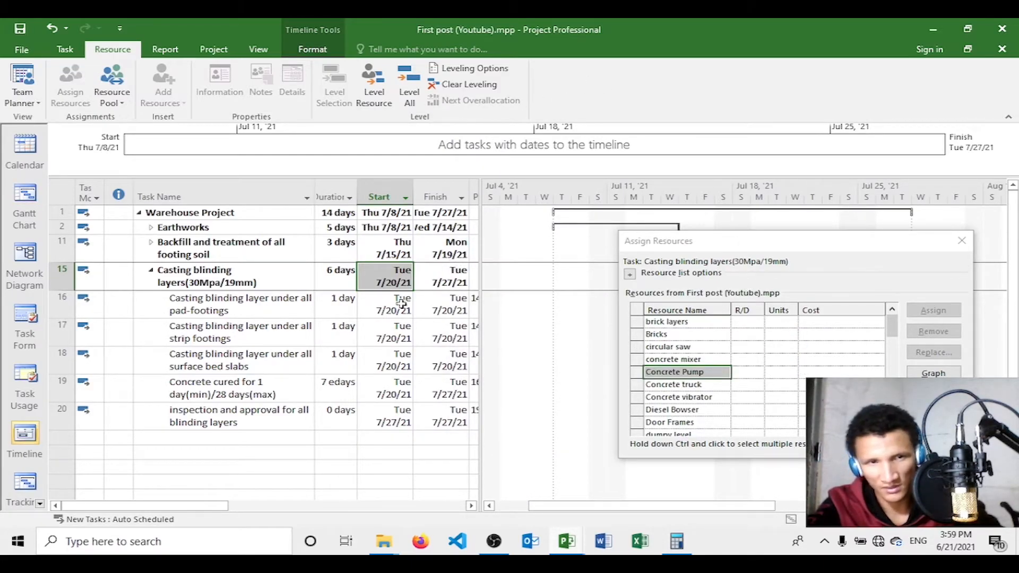
- Assign the Concrete vibrator to the Casting blinding layers task at 100% units
click(305, 304)
click(348, 276)
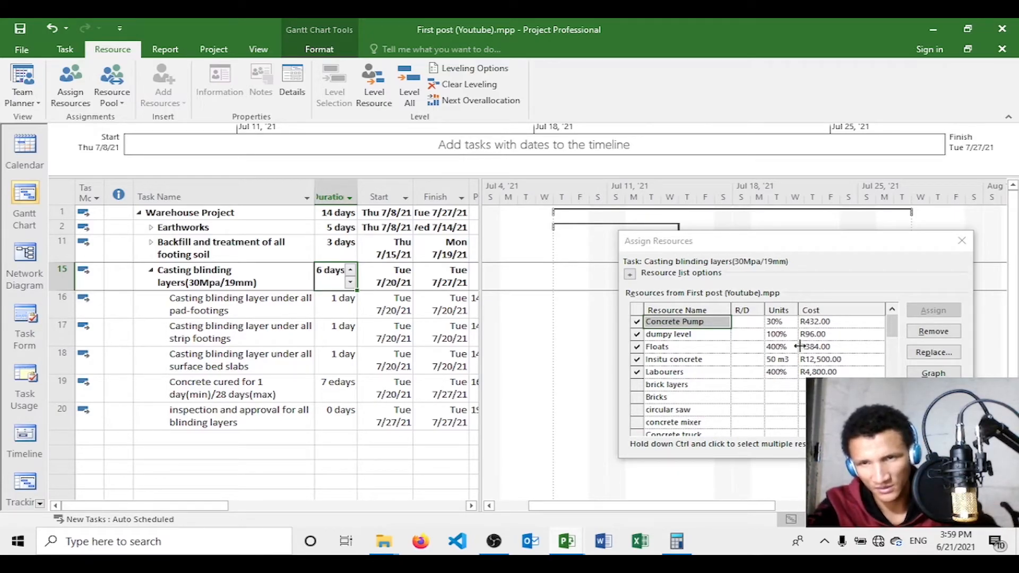
click(778, 385)
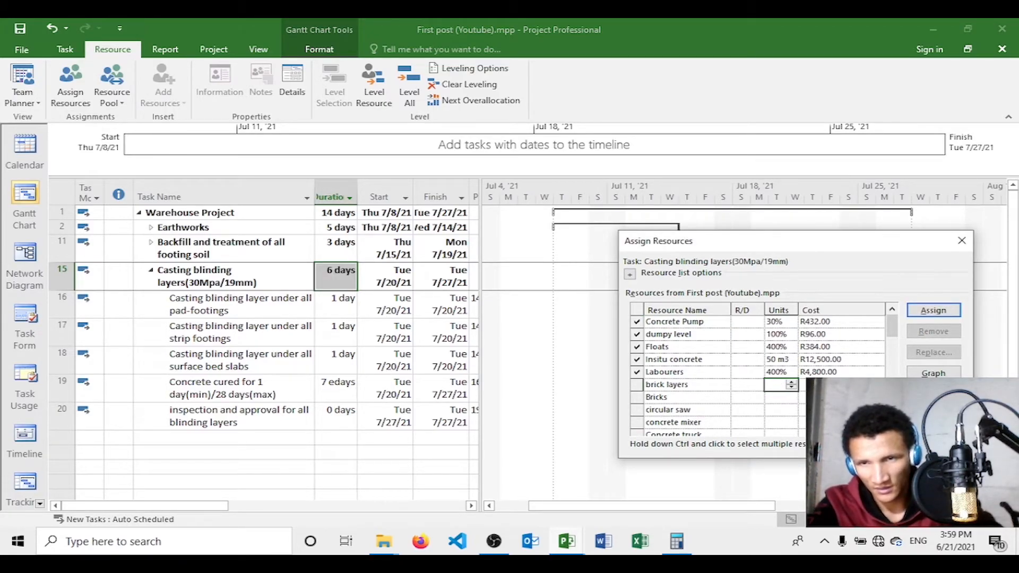
drag(891, 329, 892, 352)
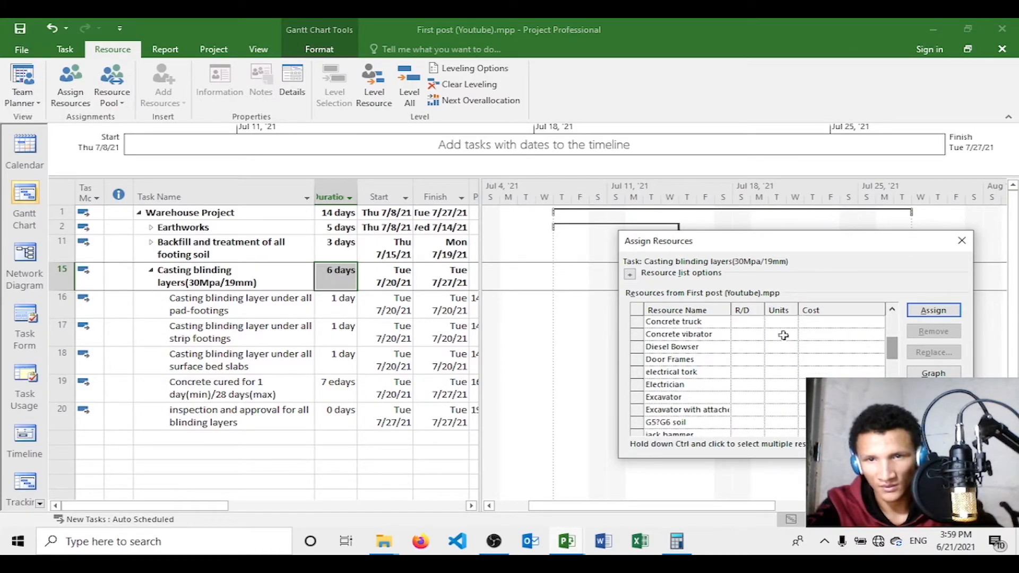
click(929, 310)
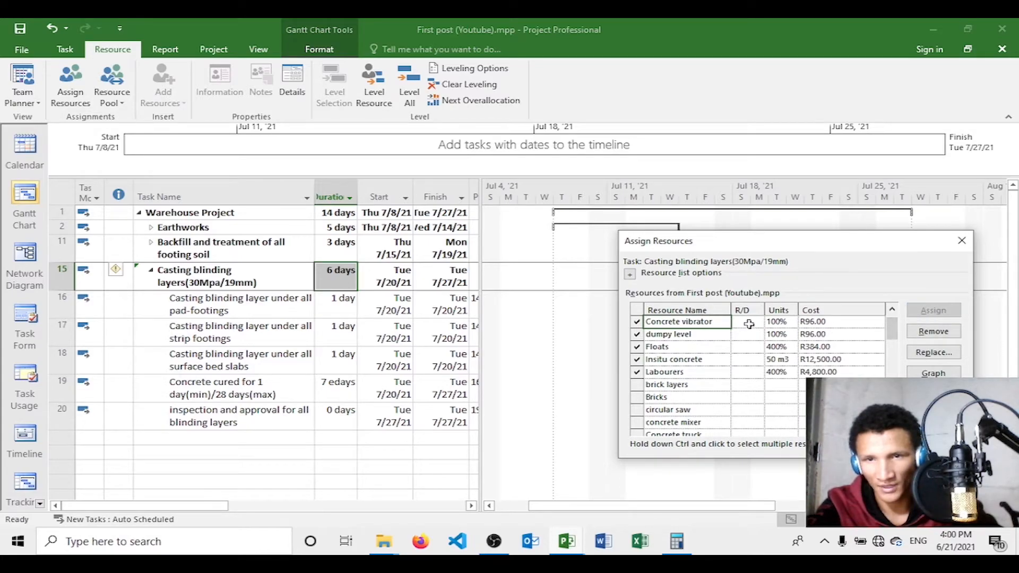
drag(892, 330, 894, 321)
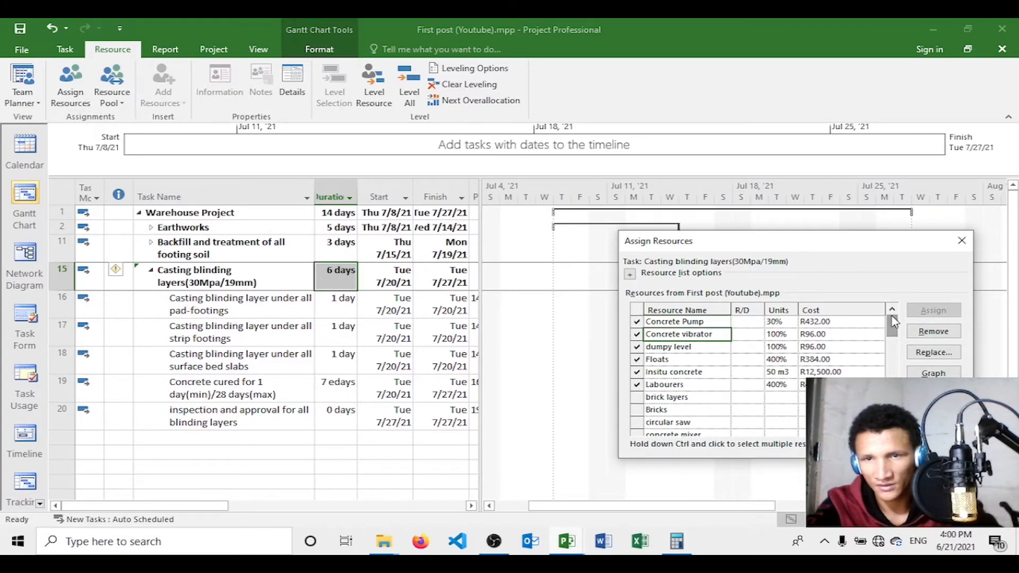
- Set the Concrete vibrator's units to 30% on Casting blinding layers, changing the amount of work but keeping the duration the same
click(781, 333)
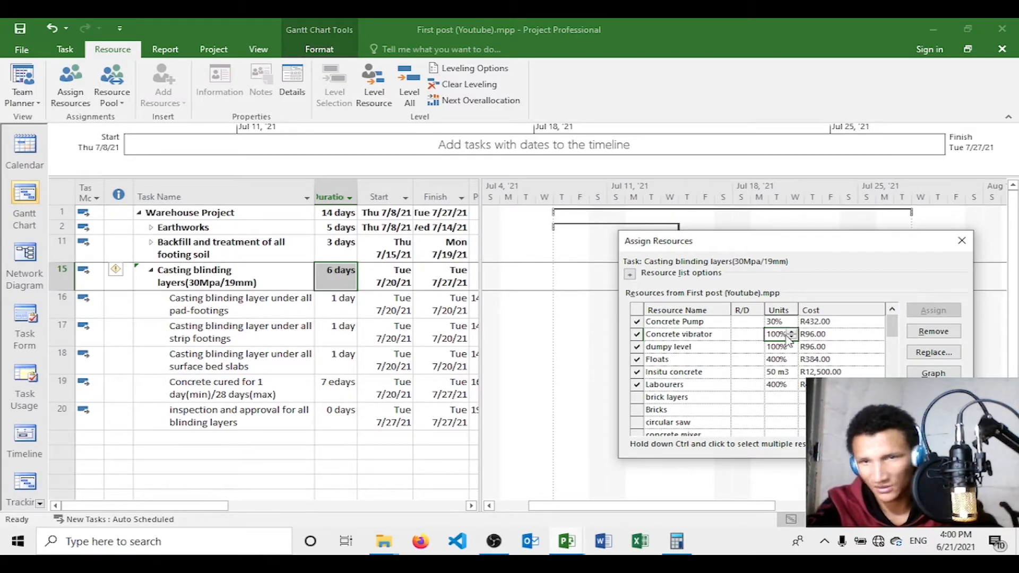
click(791, 337)
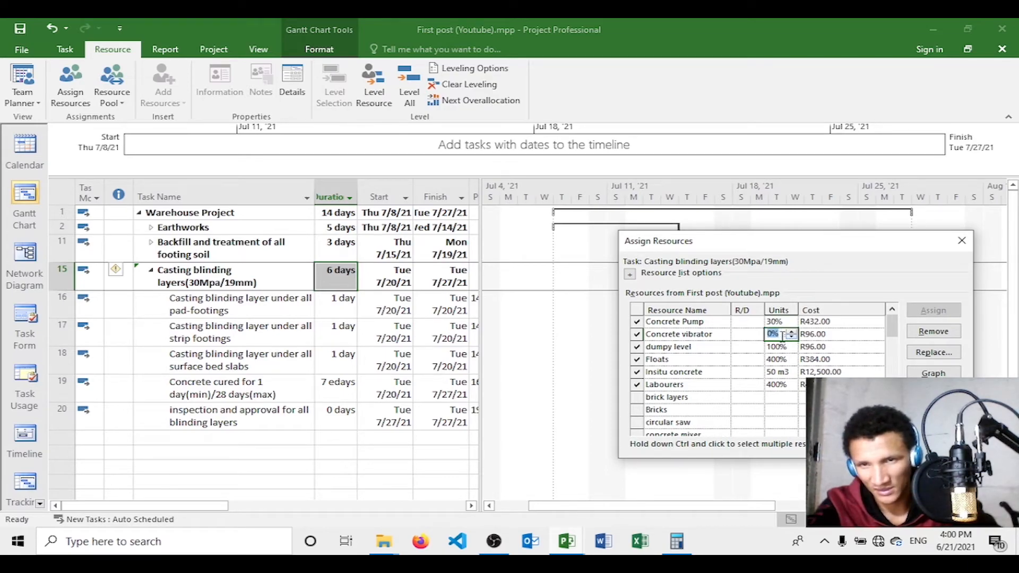
key(BackSpace)
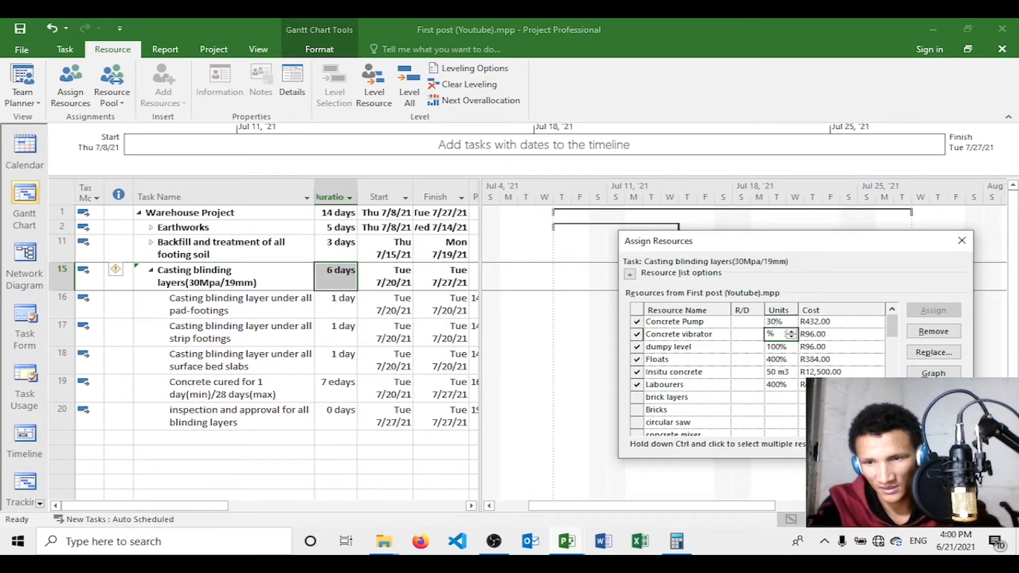
click(777, 384)
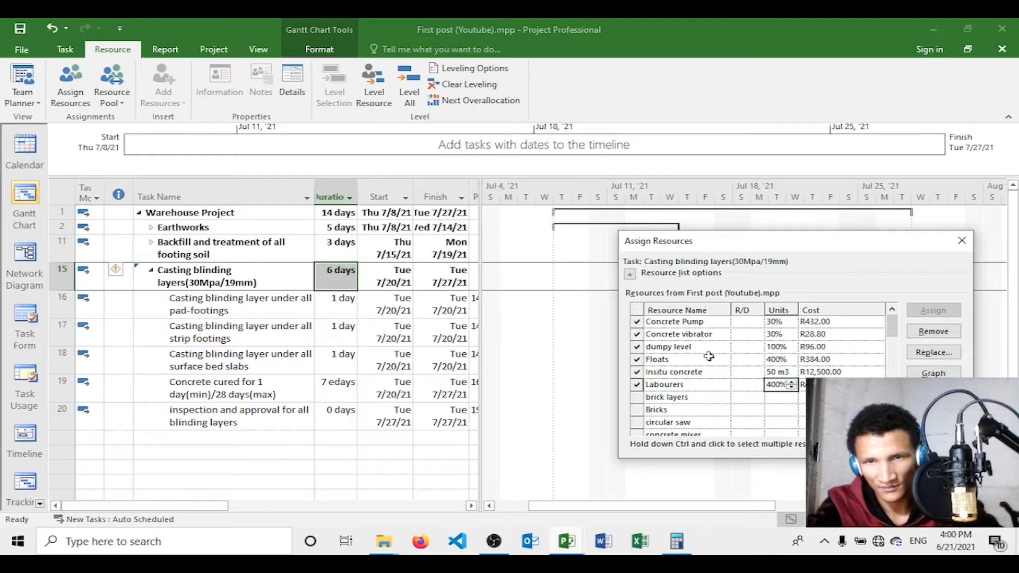
click(118, 271)
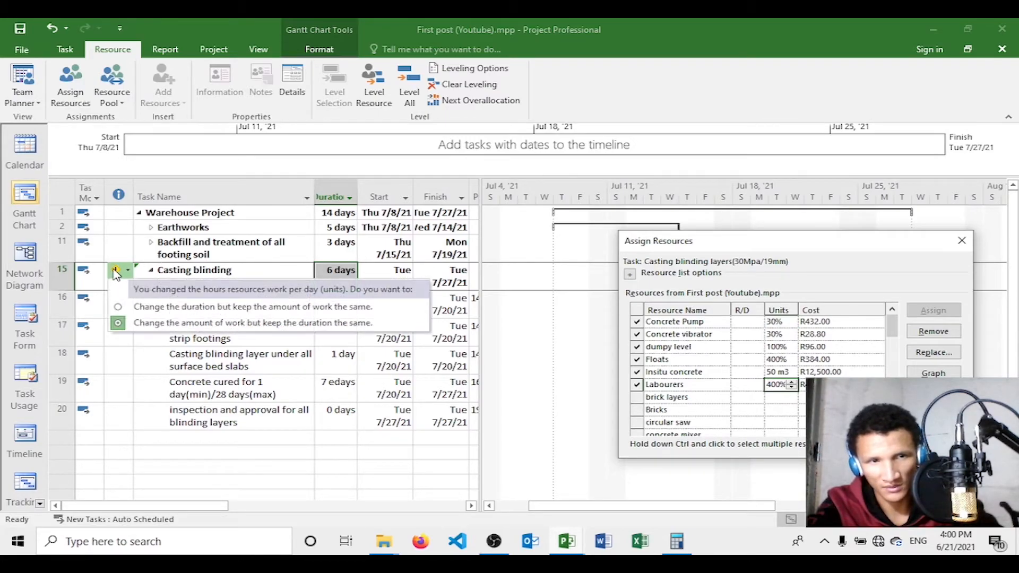
click(120, 324)
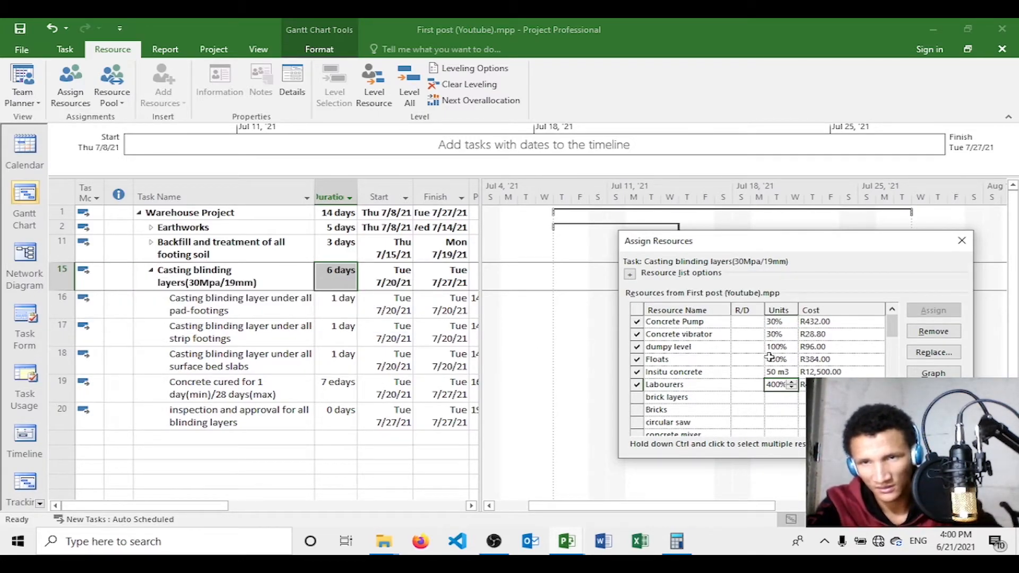
click(828, 410)
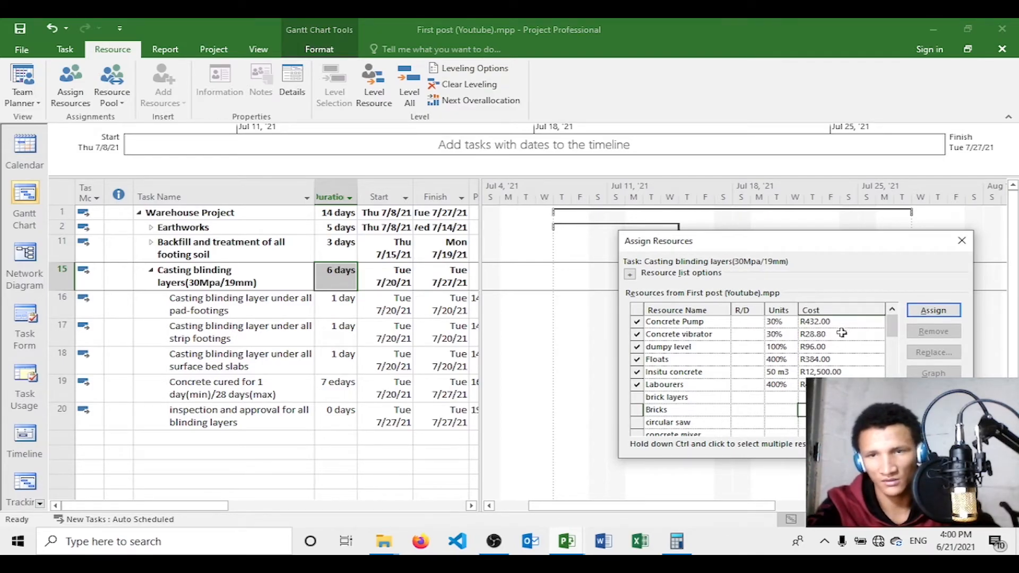
- Switch to Calculator and work out 30% of 2 to start checking the Concrete vibrator's cost
click(688, 548)
key(Escape)
text(2*)
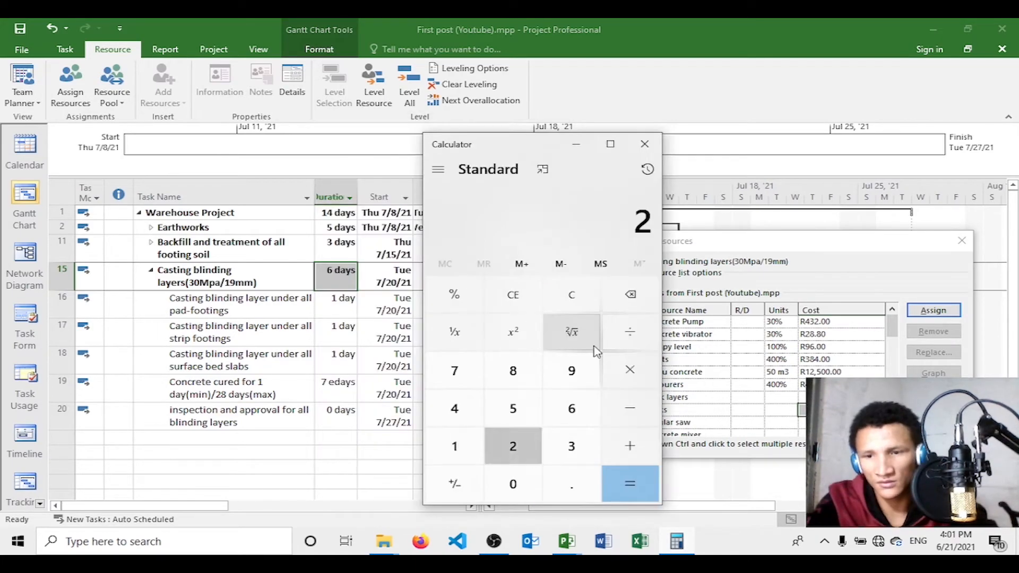
text(*30)
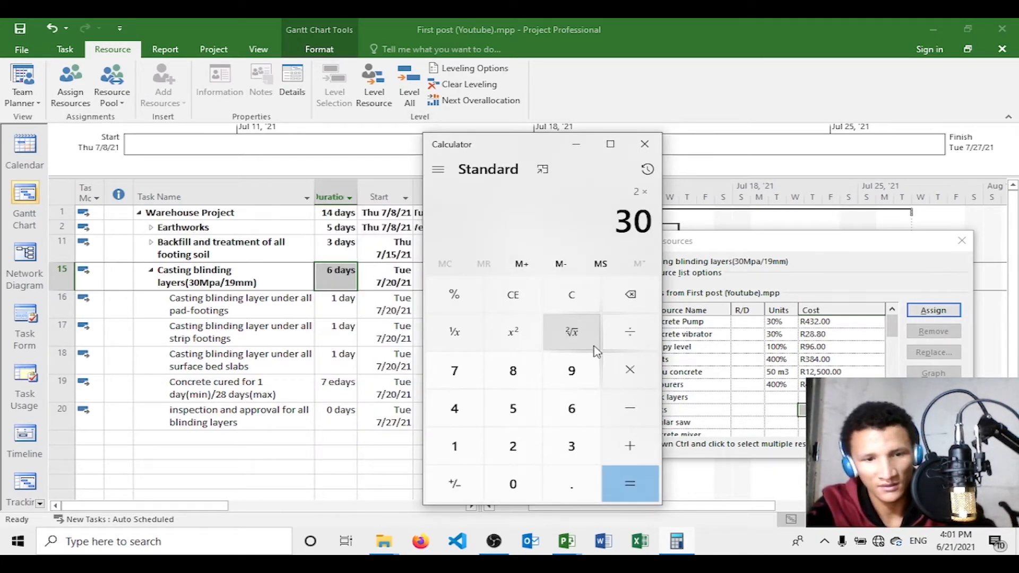
text(%)
key(Return)
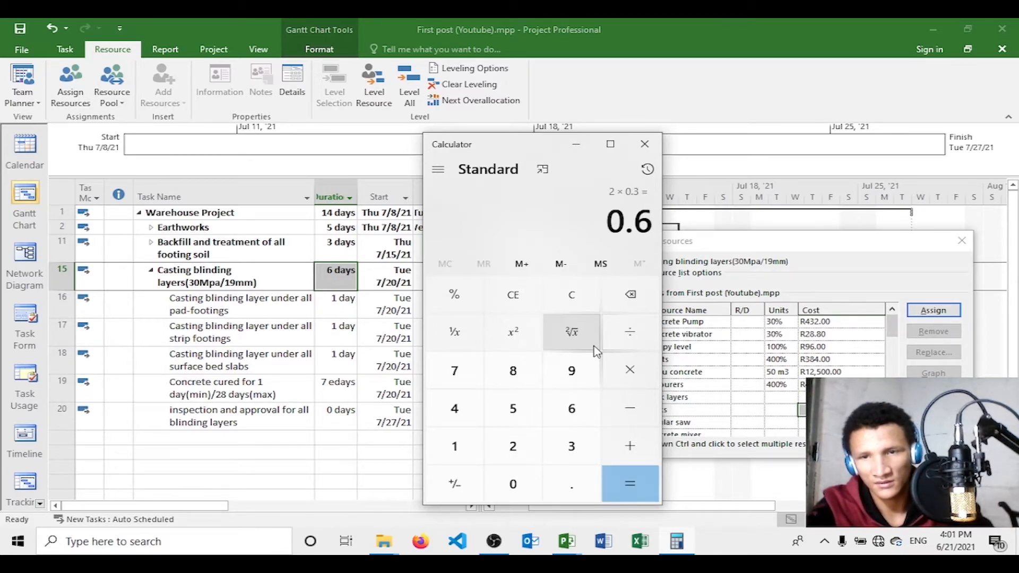
- Multiply the result by 8 hours and by 6 days to check the Concrete vibrator's cost, and close Calculator
text(*)
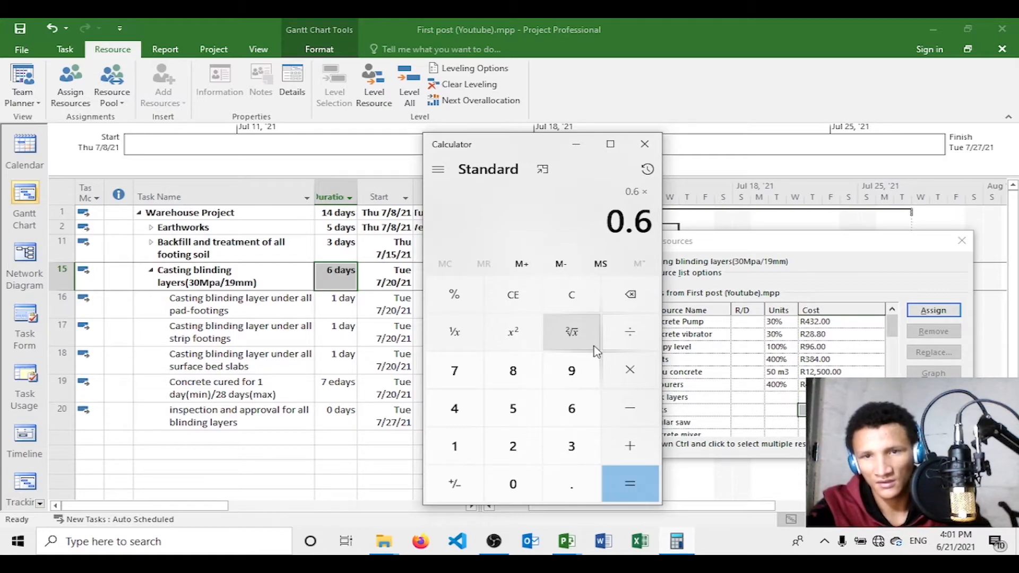
text(8)
key(Return)
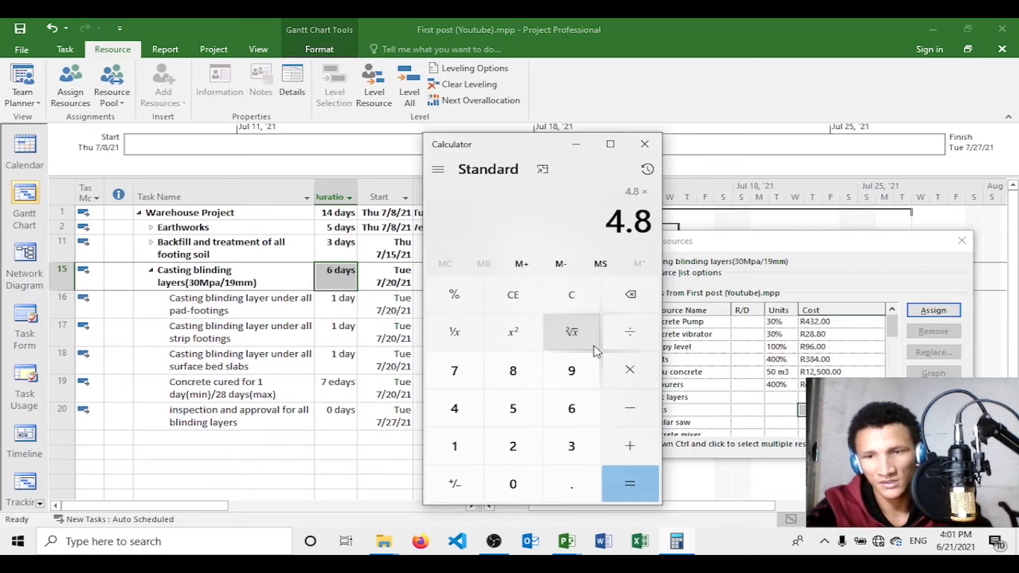
text(6)
key(Return)
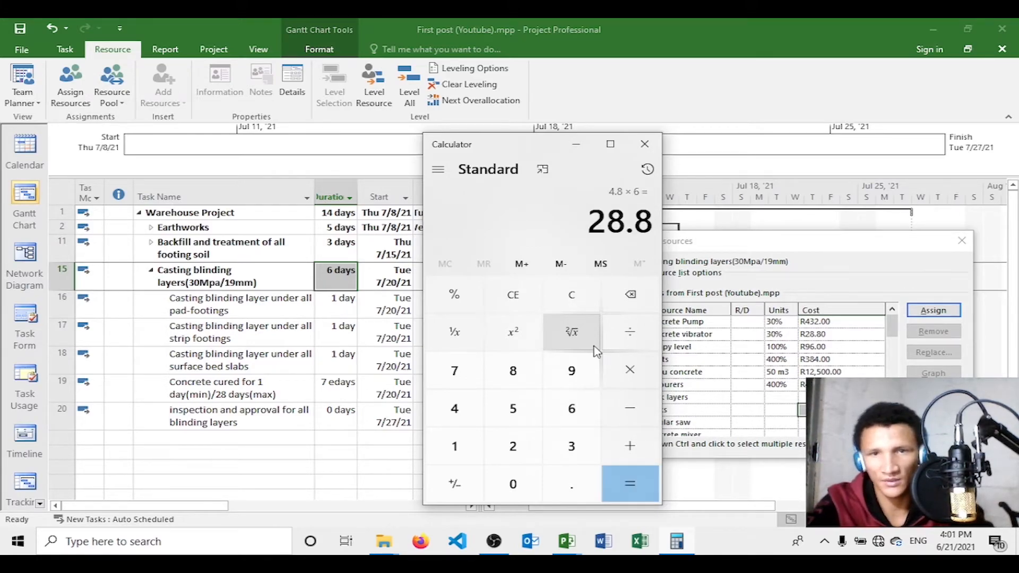
key(Escape)
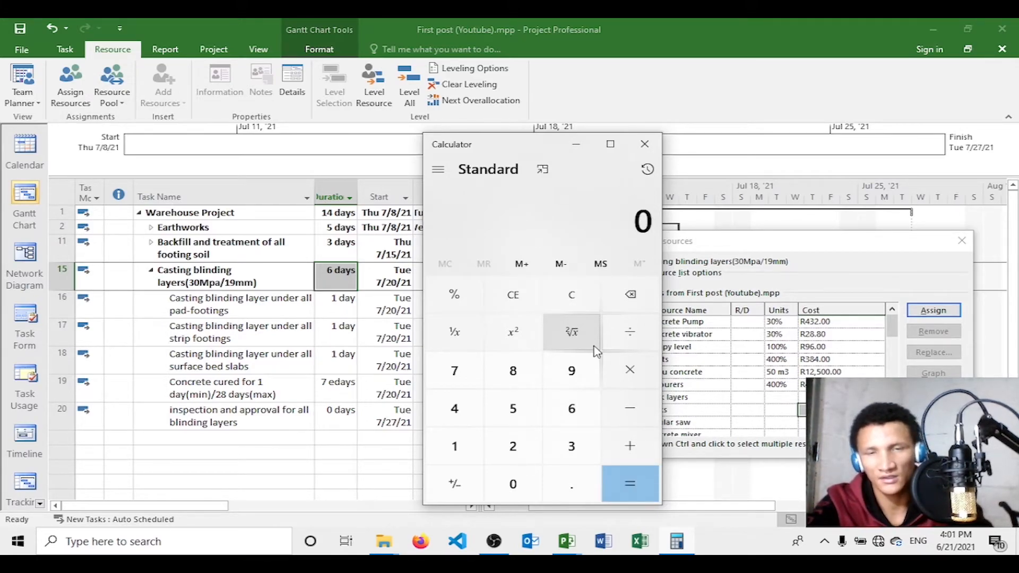
click(644, 143)
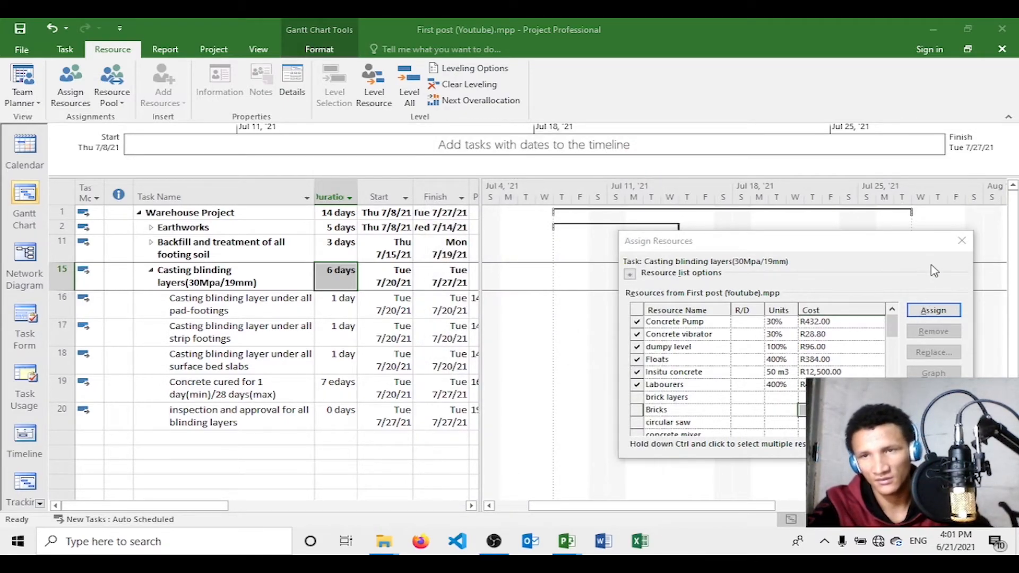
- Remove the Insitu concrete assignment from the Casting blinding layers(30Mpa/19mm) summary task
click(961, 241)
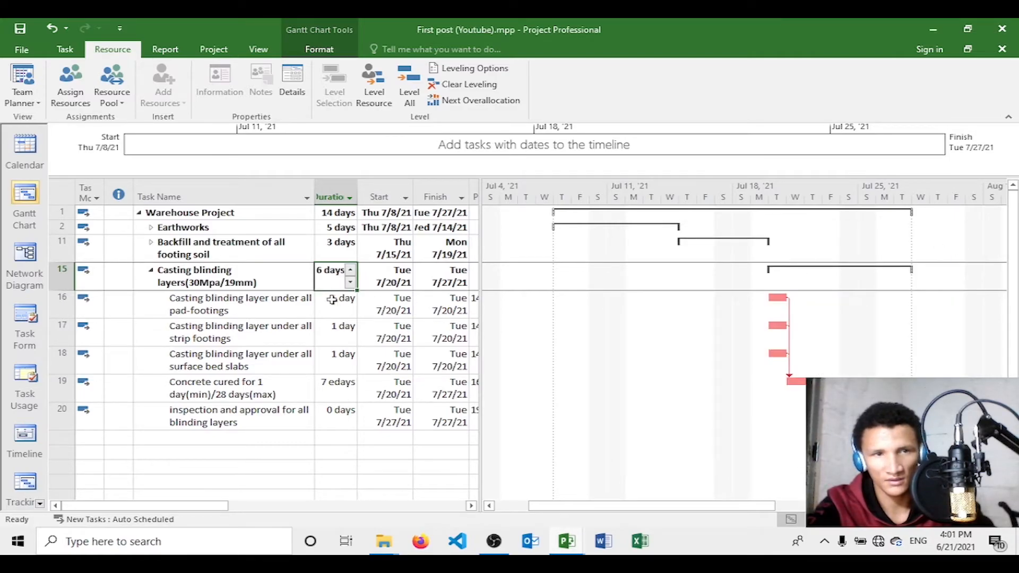
click(352, 314)
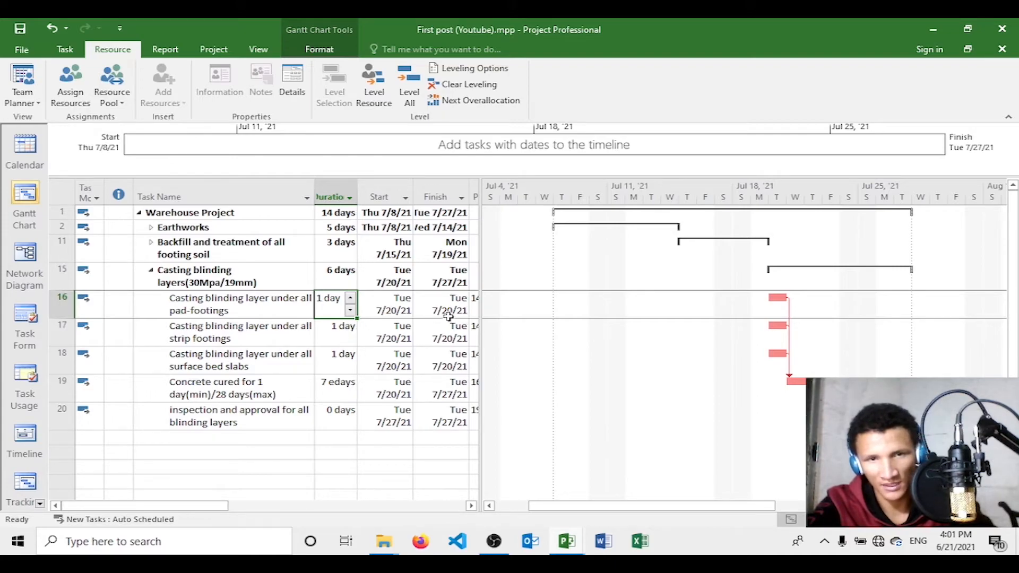
click(260, 284)
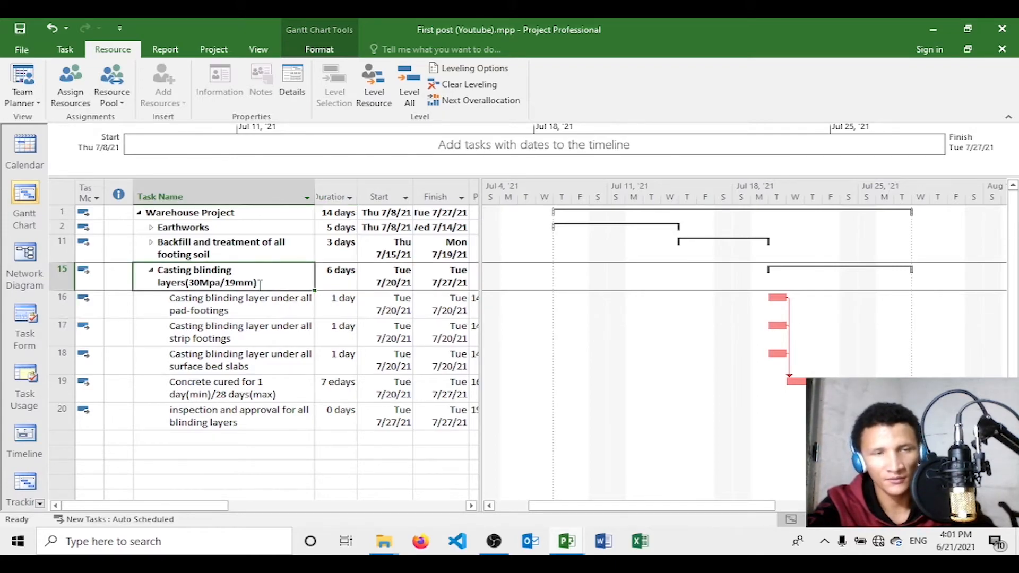
click(66, 93)
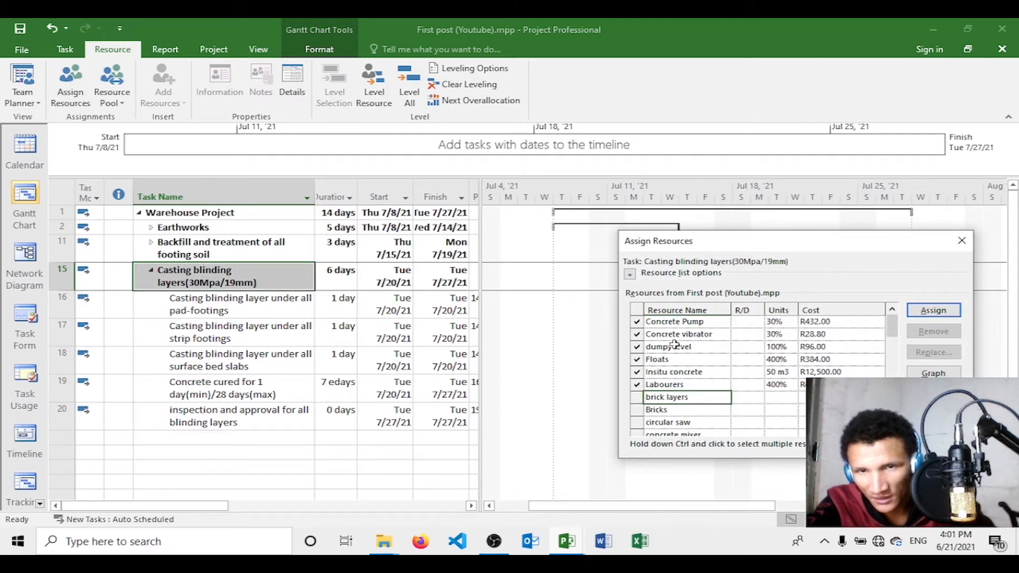
click(673, 372)
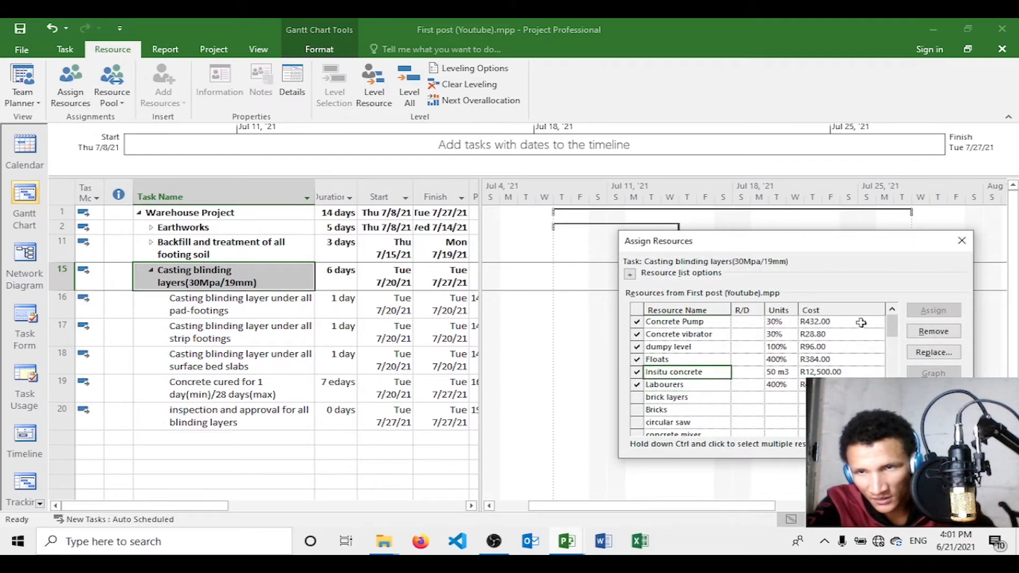
click(921, 330)
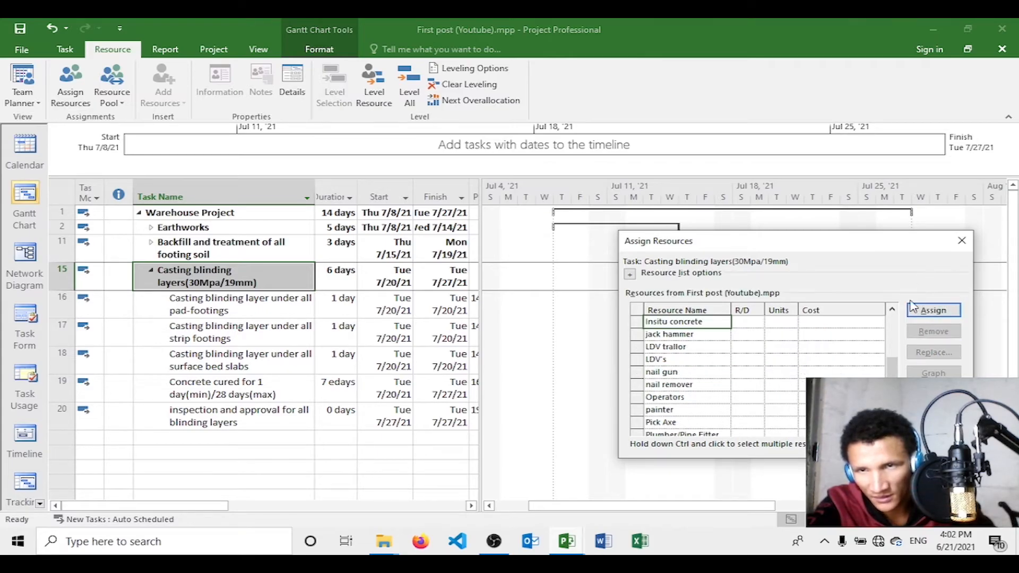
click(962, 241)
- Assign Insitu concrete to the Casting blinding layer under all pad-footings task, with units of 4.5 m3
click(409, 307)
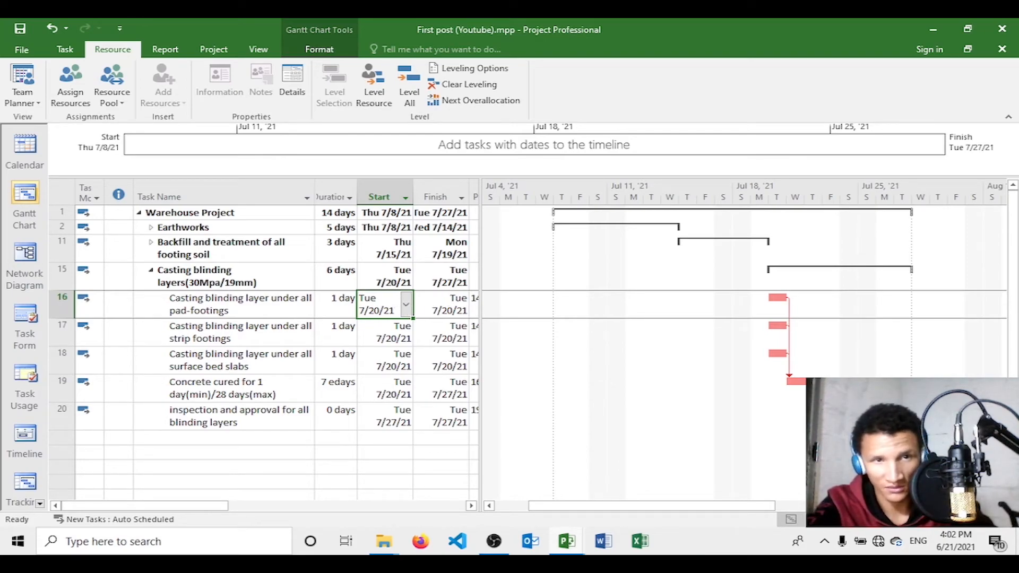
click(76, 94)
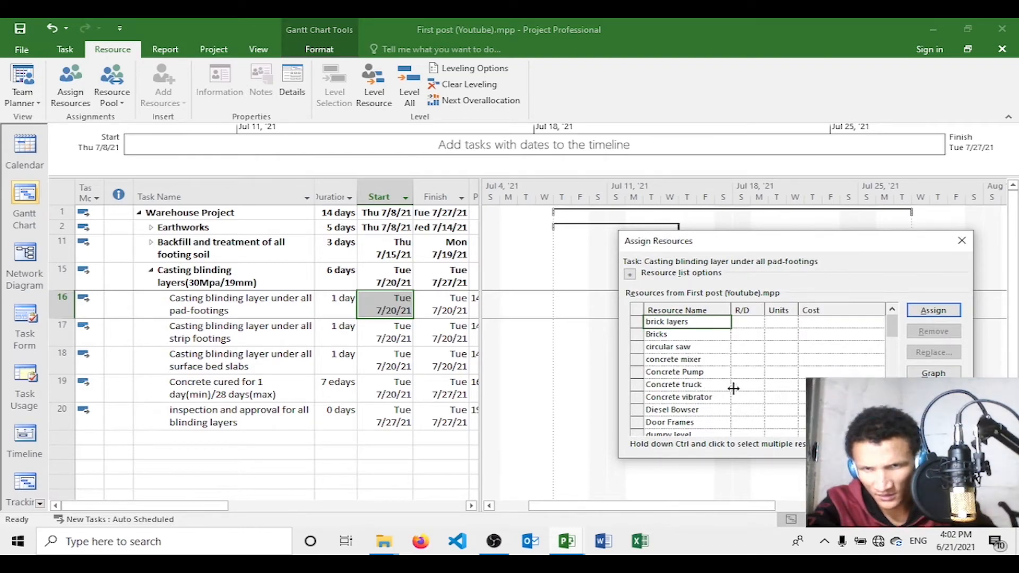
drag(892, 335, 887, 363)
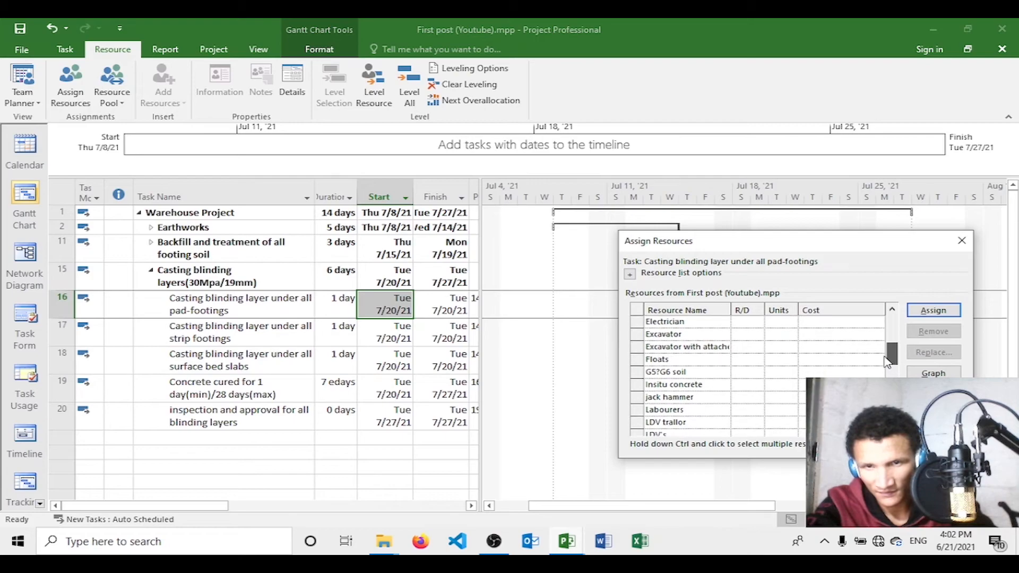
click(756, 384)
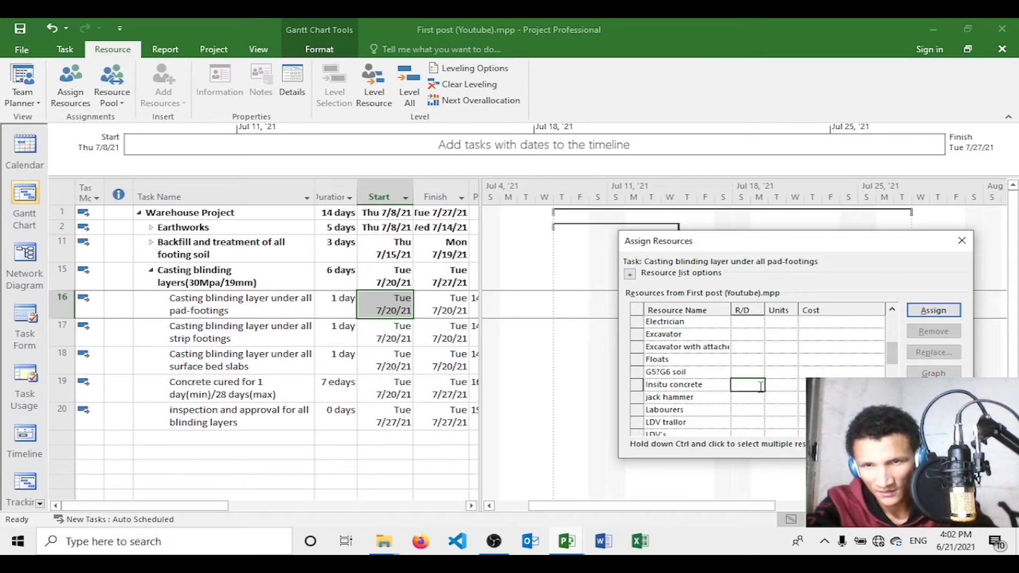
click(957, 312)
click(779, 321)
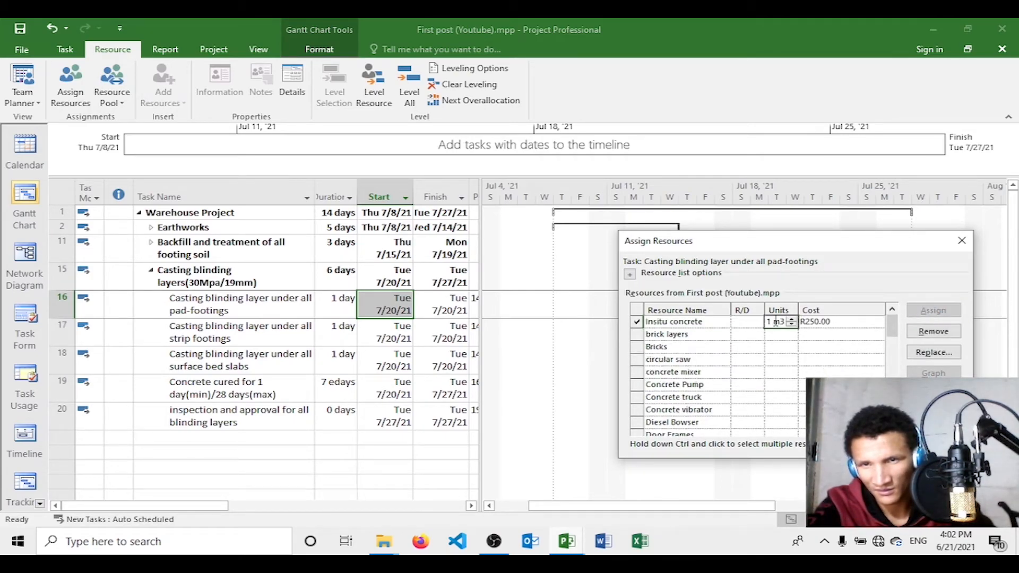
click(771, 322)
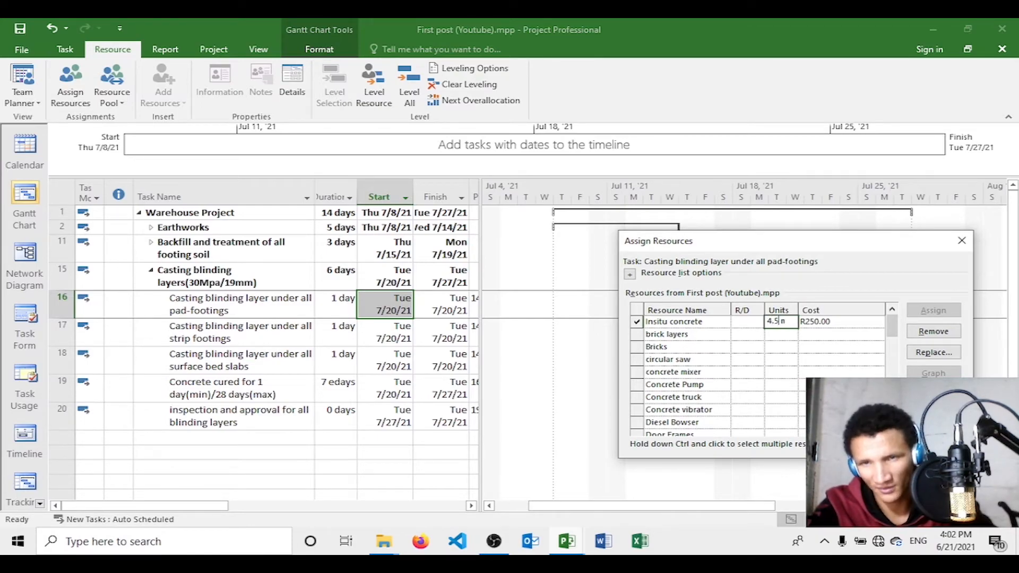
text(4.5)
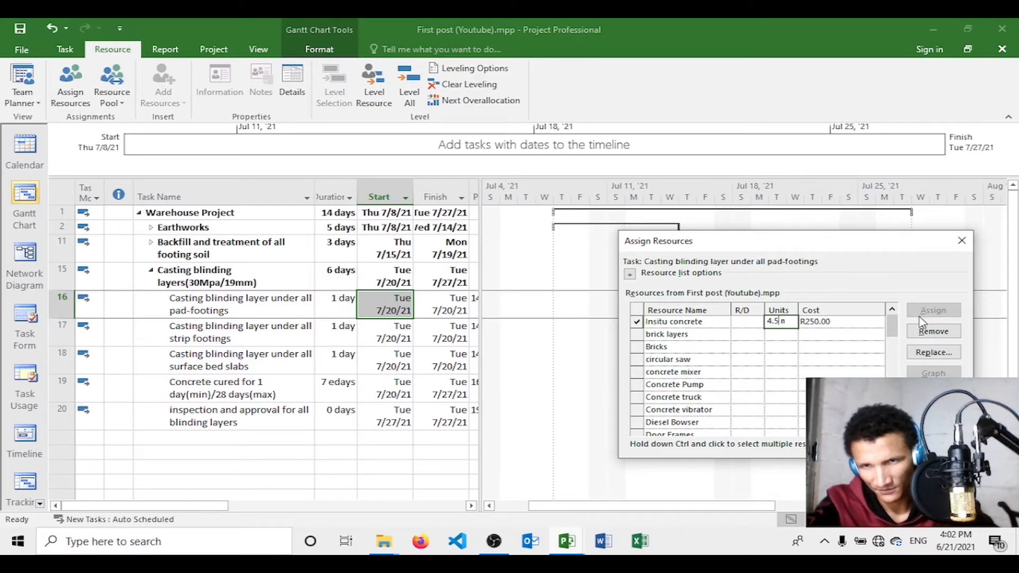
click(837, 347)
click(157, 303)
click(116, 306)
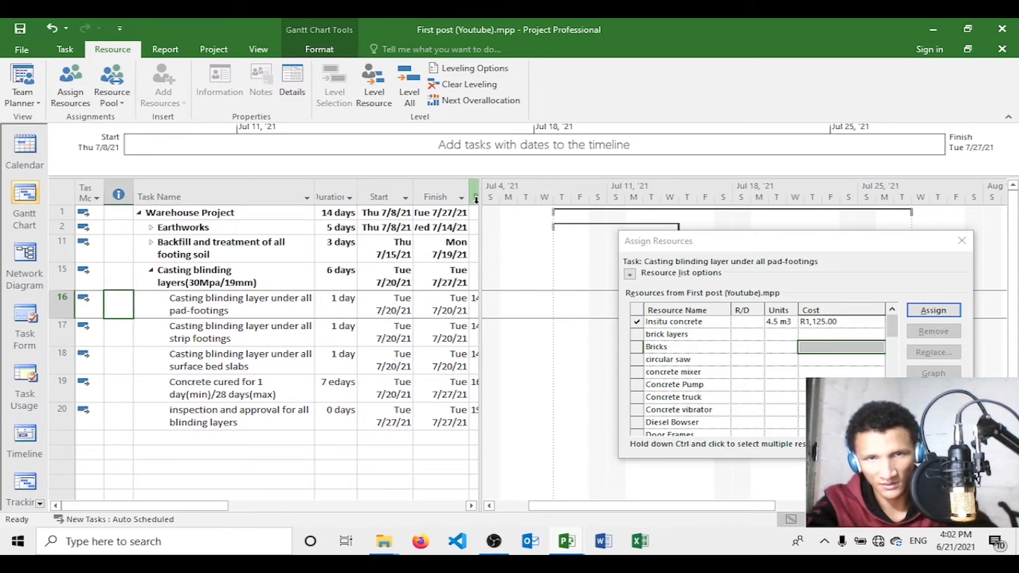
- Widen the task table to reveal the Resource Names column, and close the Assign Resources dialog
drag(477, 207, 692, 196)
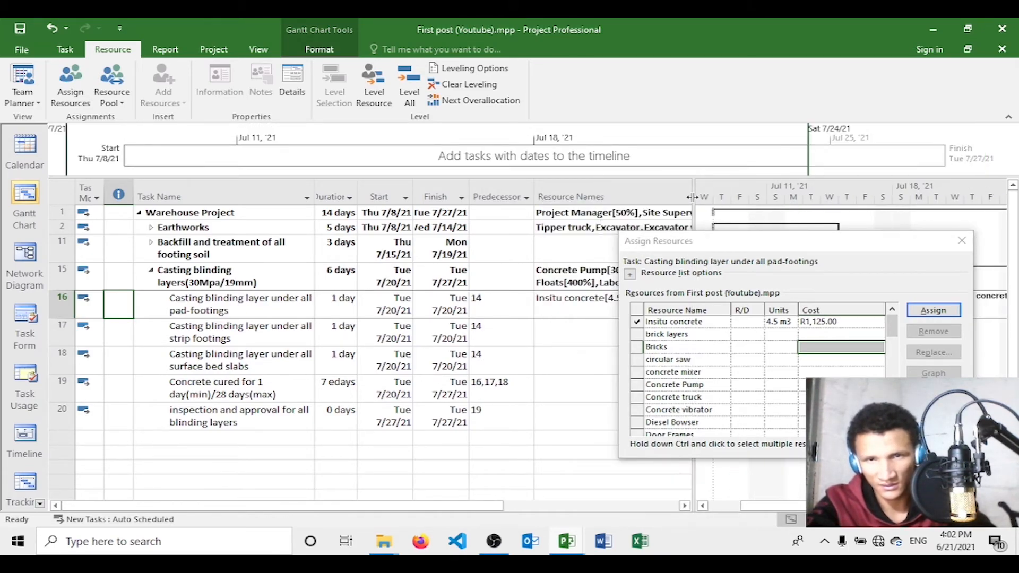
drag(749, 242, 700, 320)
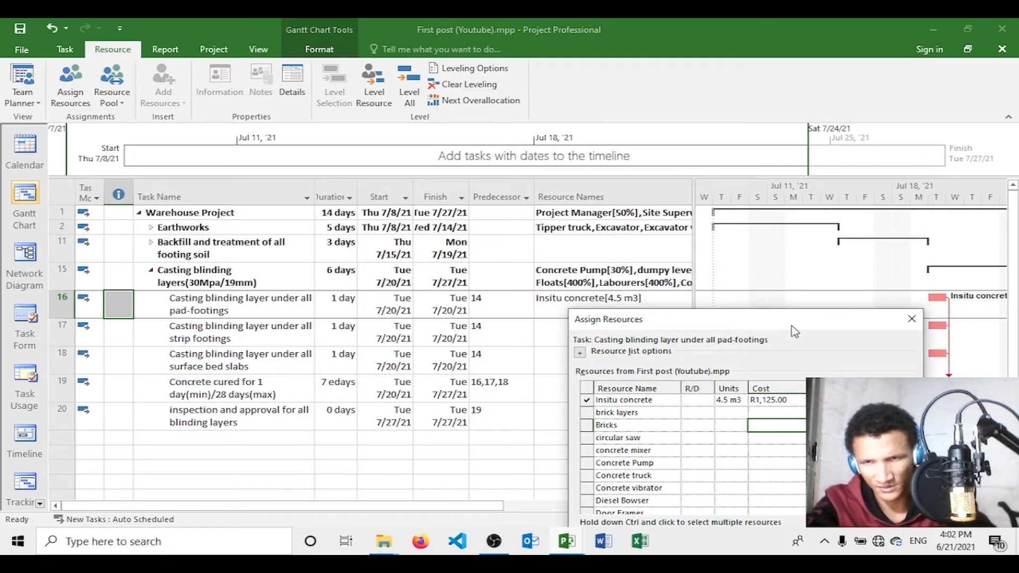
click(908, 319)
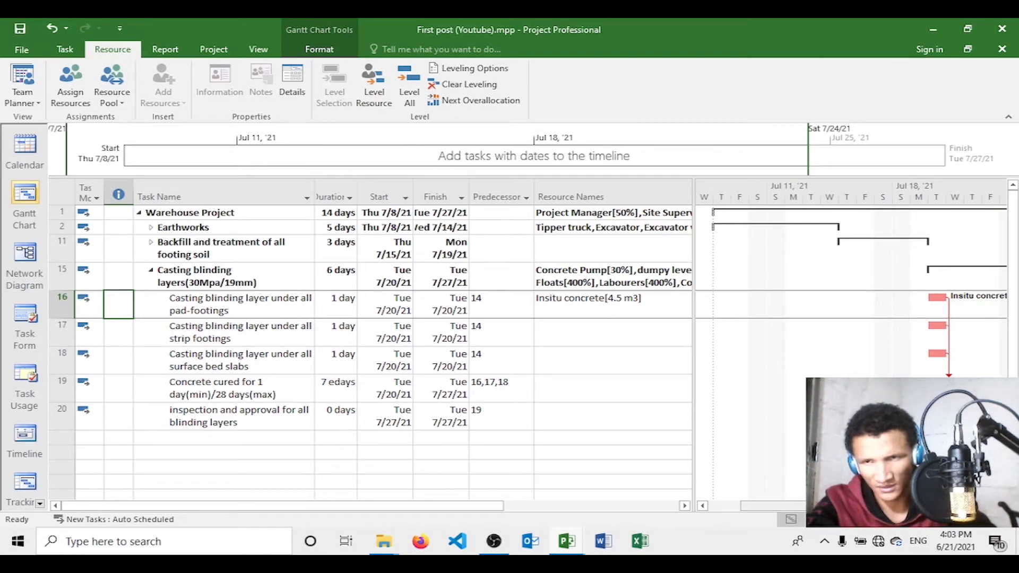
drag(849, 506, 882, 505)
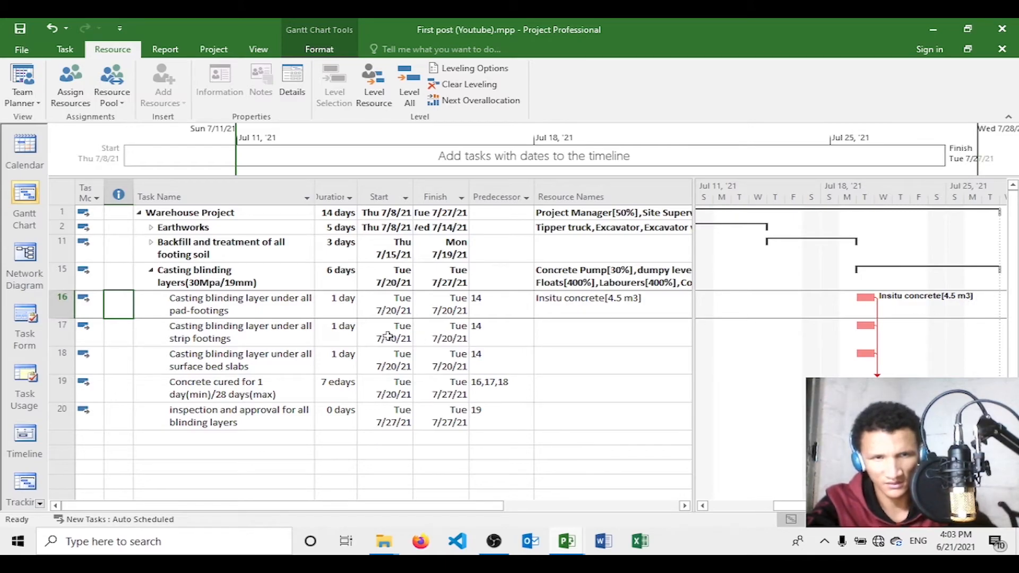
- Assign the Insitu concrete resource to the Casting blinding layer under all strip footings task
click(246, 338)
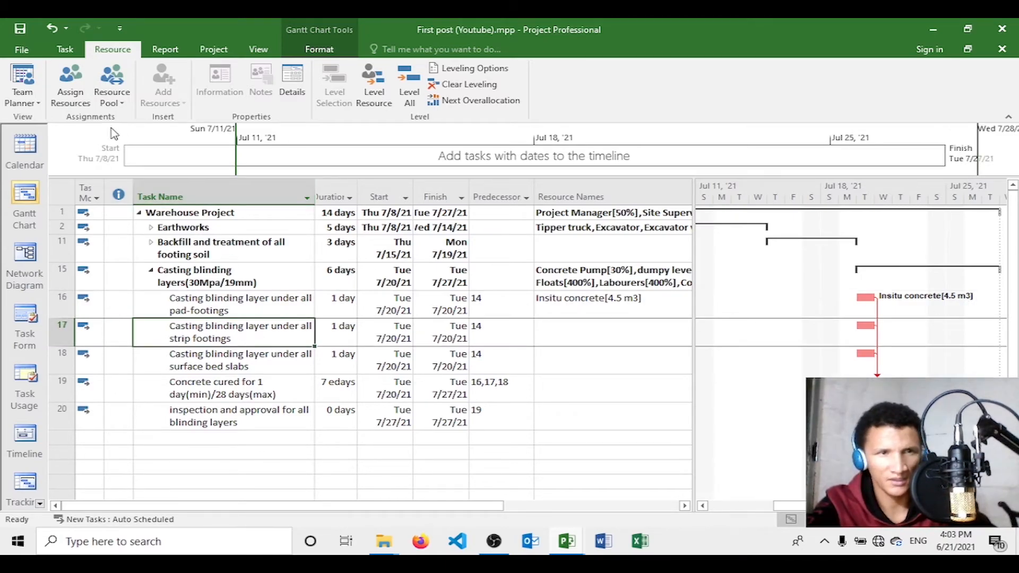
click(70, 84)
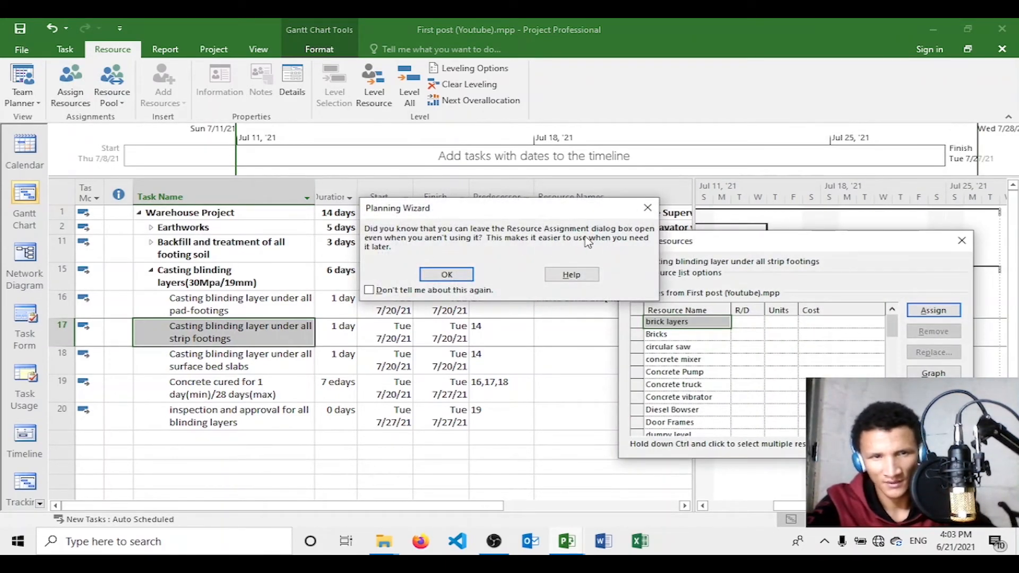
key(Return)
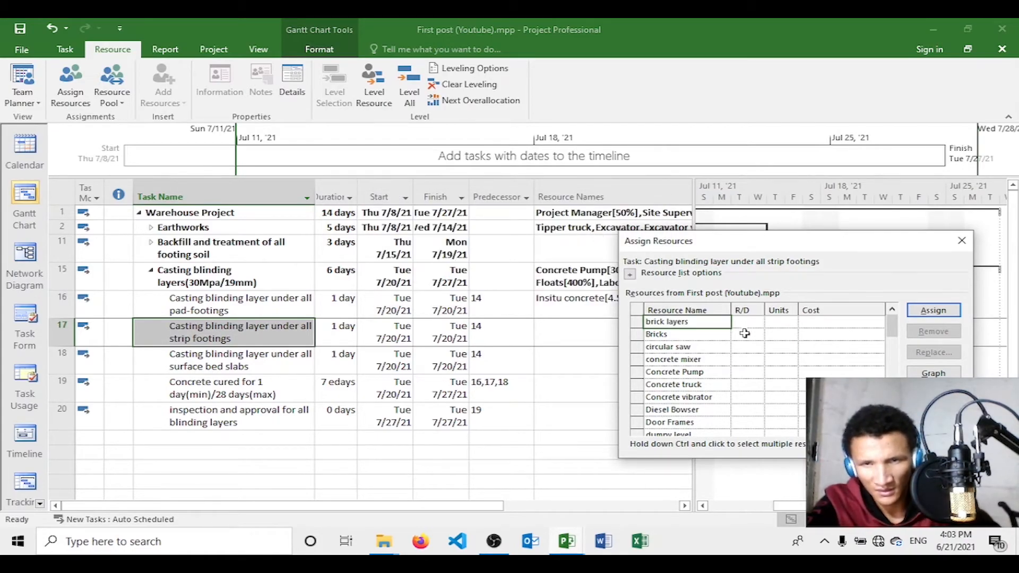
scroll(892, 348, down, 3)
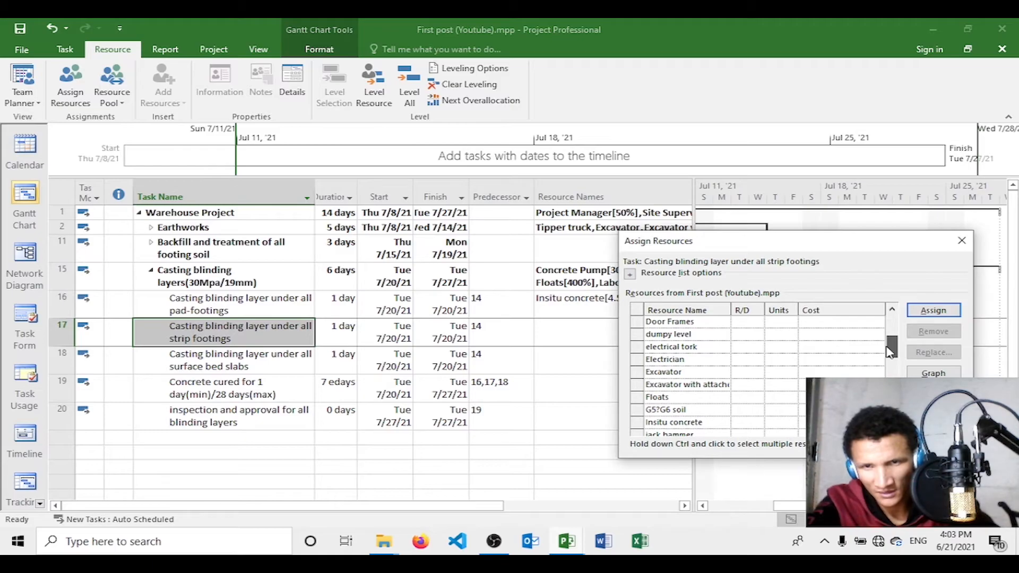
scroll(890, 352, down, 3)
scroll(883, 356, up, 2)
scroll(882, 356, up, 2)
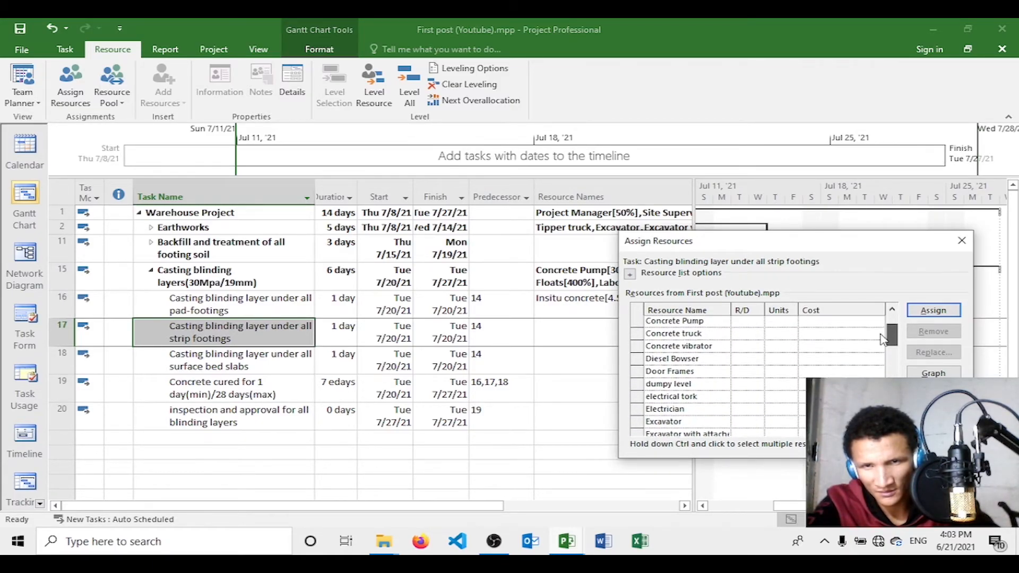
scroll(882, 356, down, 2)
click(747, 384)
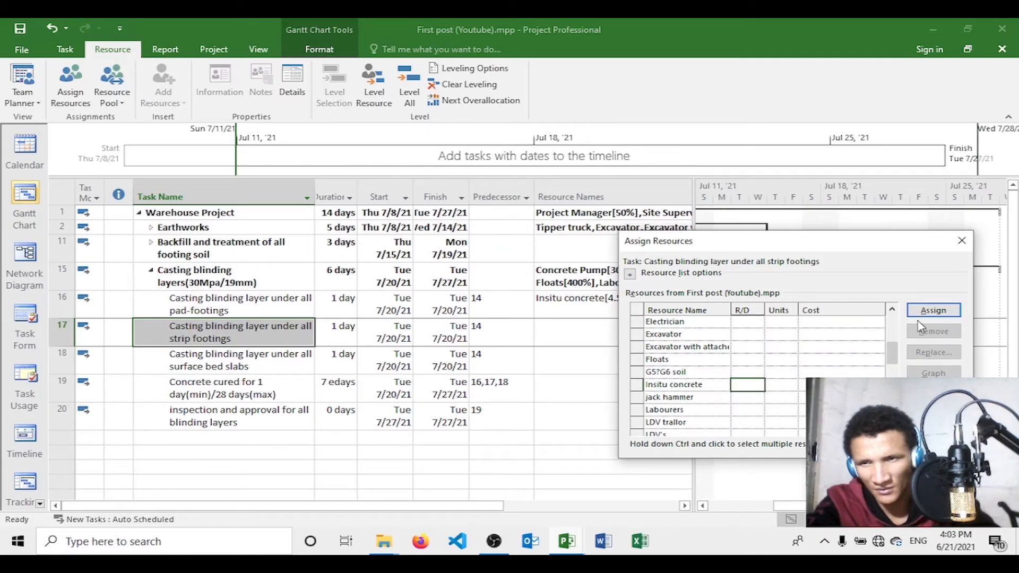
click(932, 311)
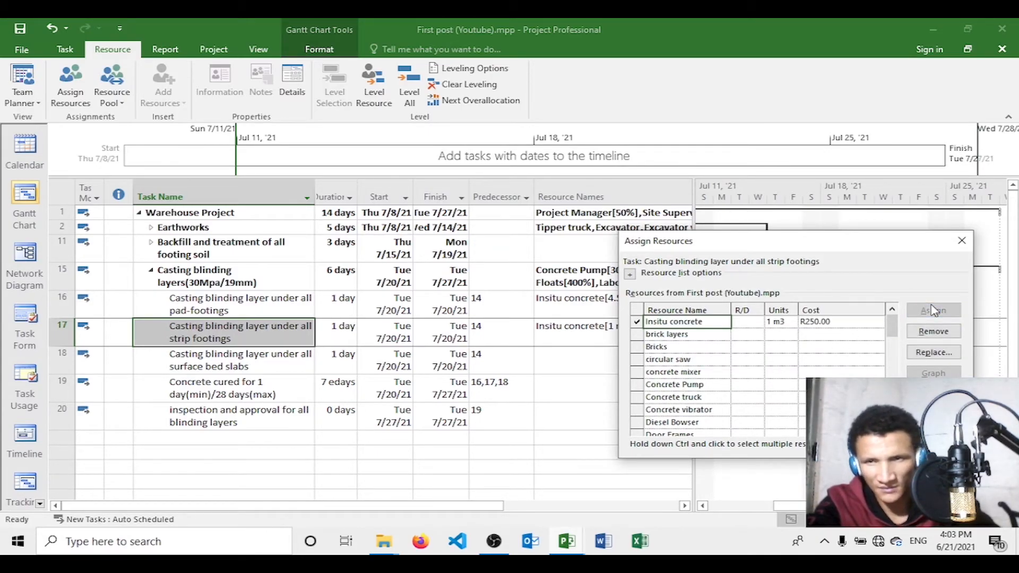
- Set the strip footings task's Insitu concrete units to 8 m3 and close the Assign Resources dialog
click(773, 320)
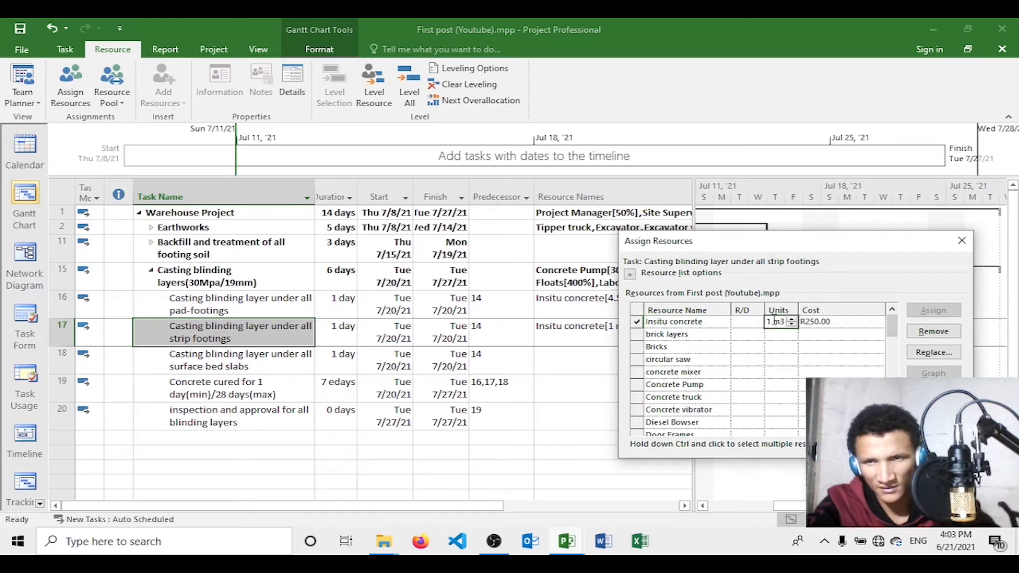
click(773, 322)
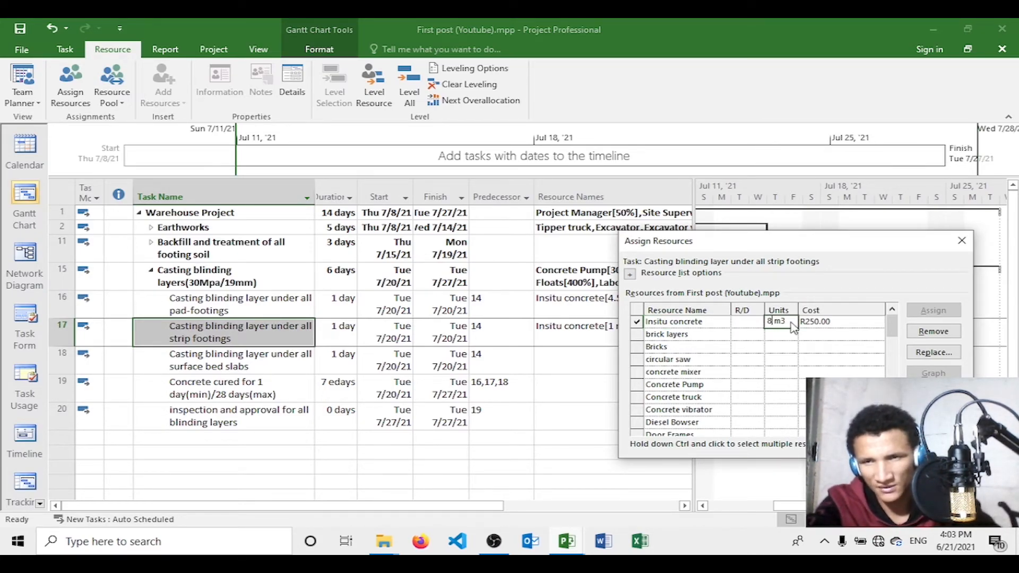
click(853, 347)
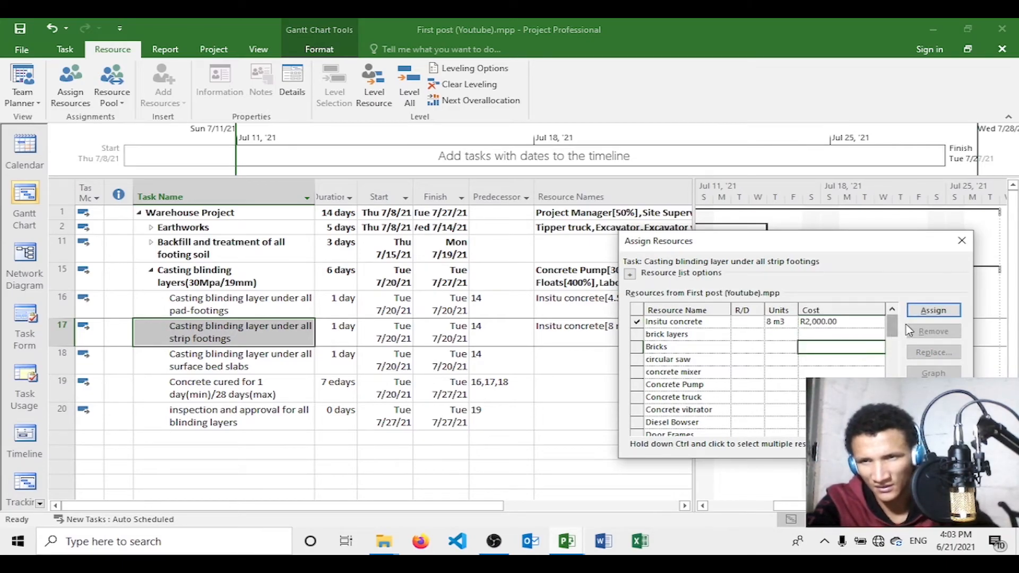
click(963, 243)
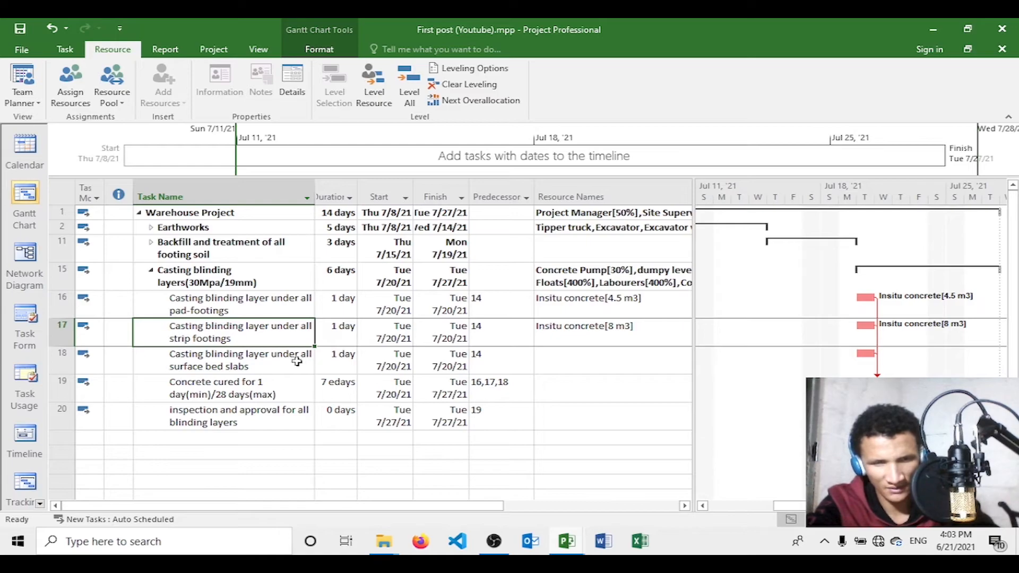
- Assign Insitu concrete to the Casting blinding layer under all surface bed slabs task, with units of 12 m3, and close the dialog
click(260, 366)
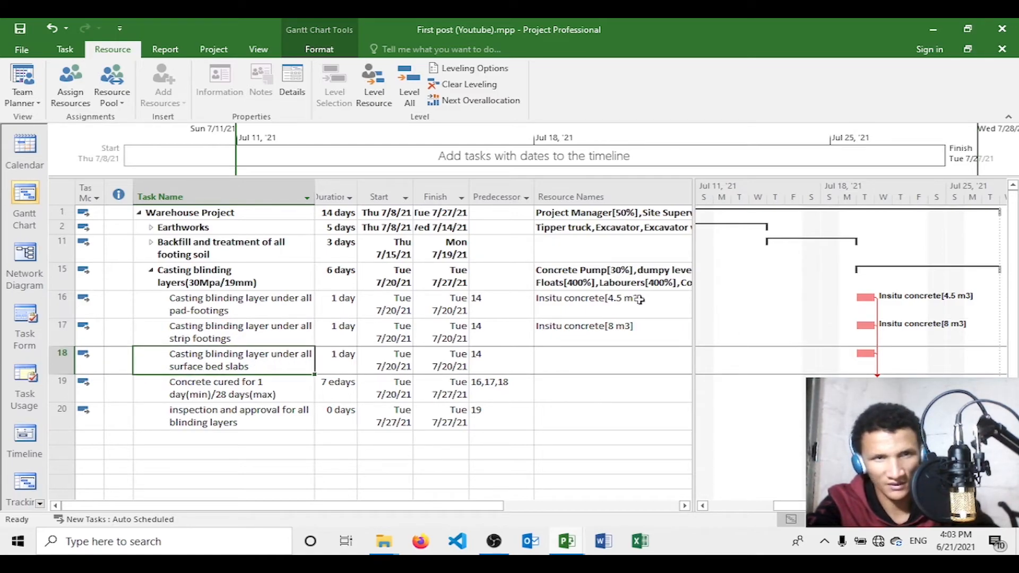
click(72, 92)
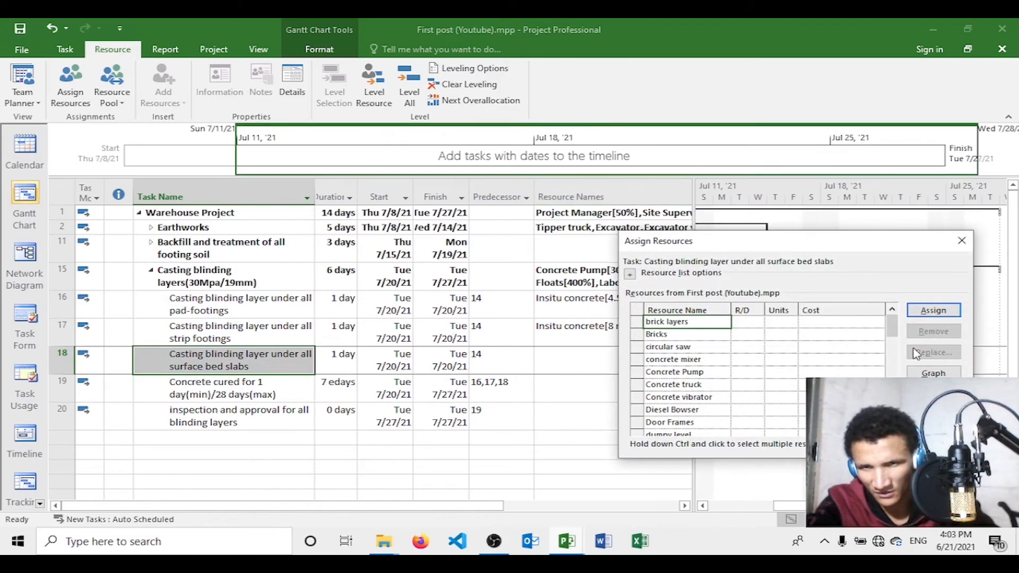
drag(896, 337, 891, 375)
click(758, 337)
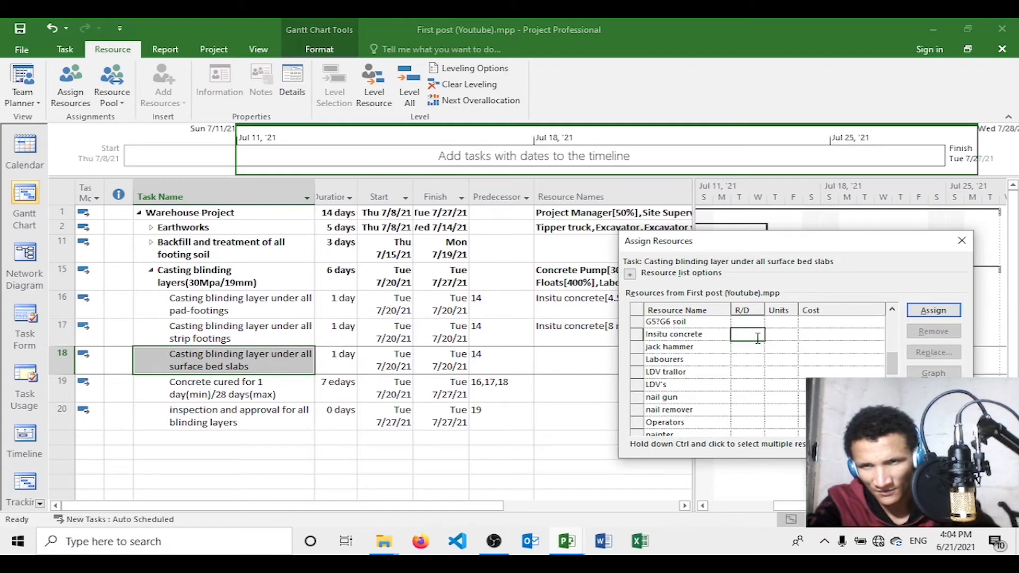
click(910, 316)
click(772, 313)
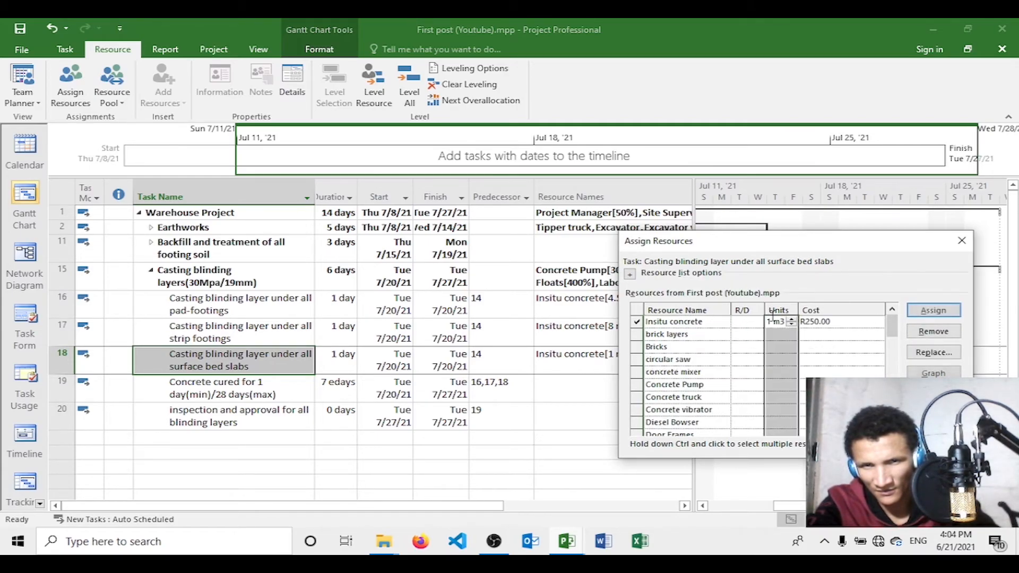
click(772, 321)
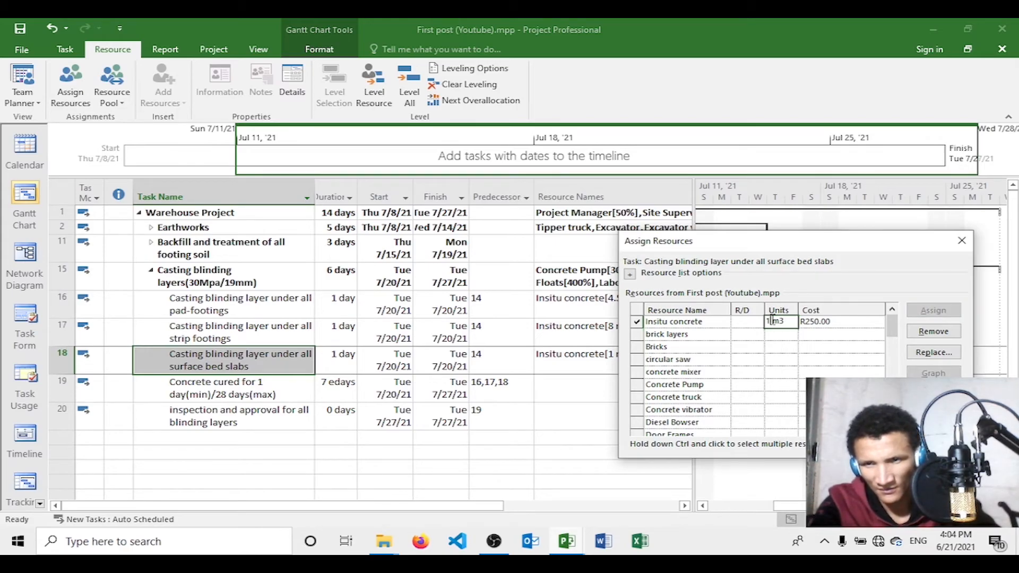
text(2)
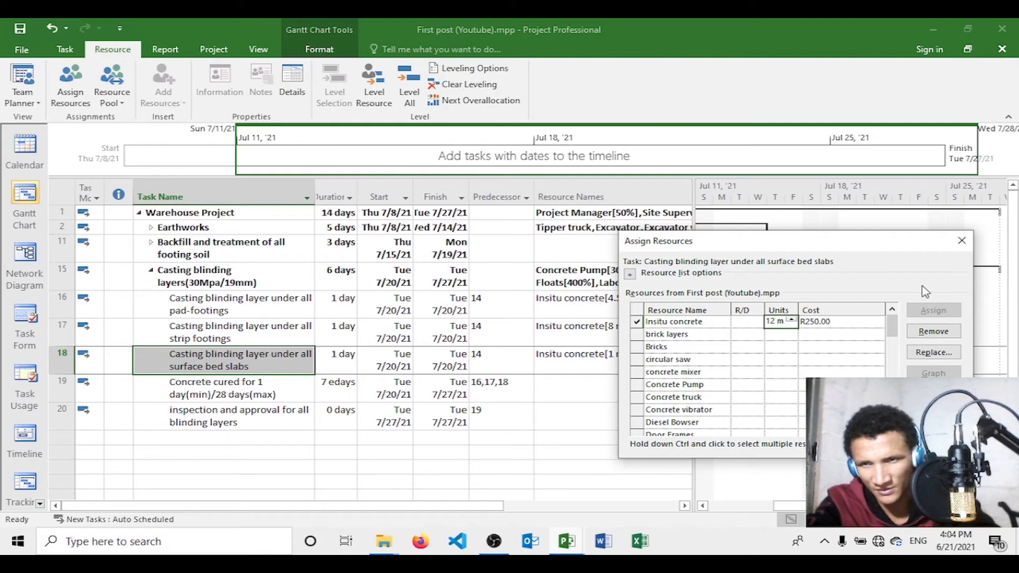
click(837, 371)
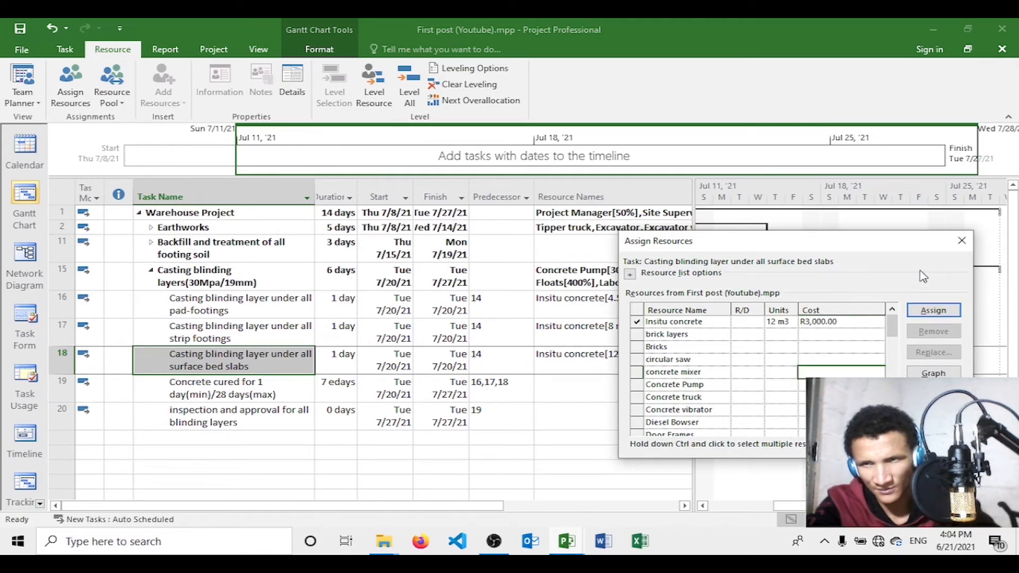
click(961, 240)
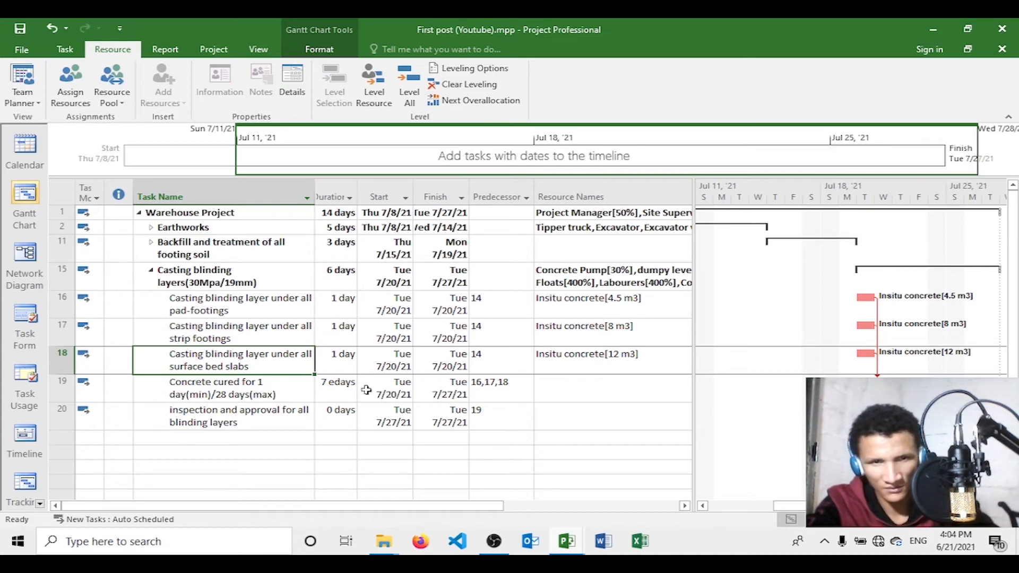
click(239, 391)
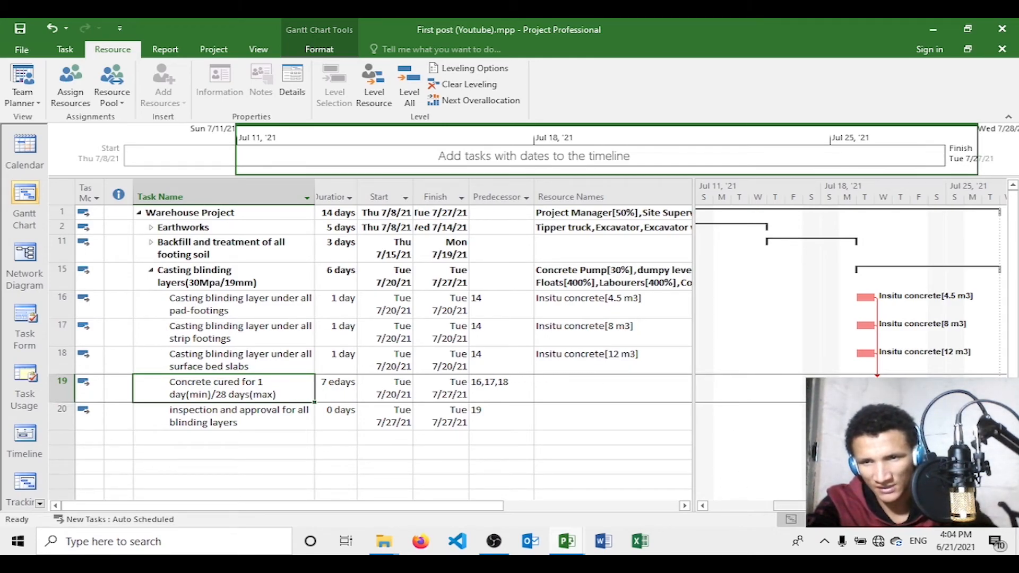
drag(833, 505, 711, 506)
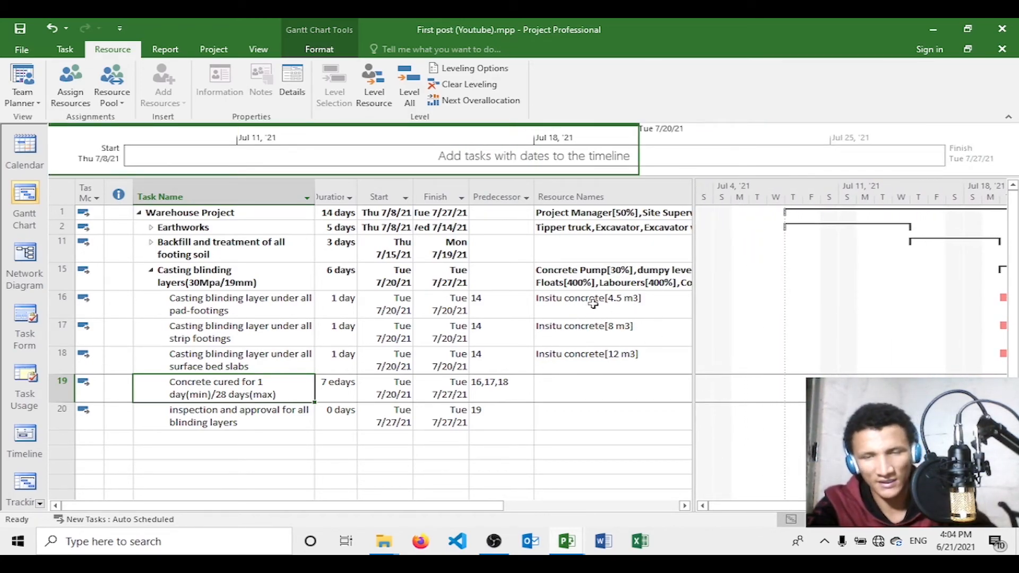
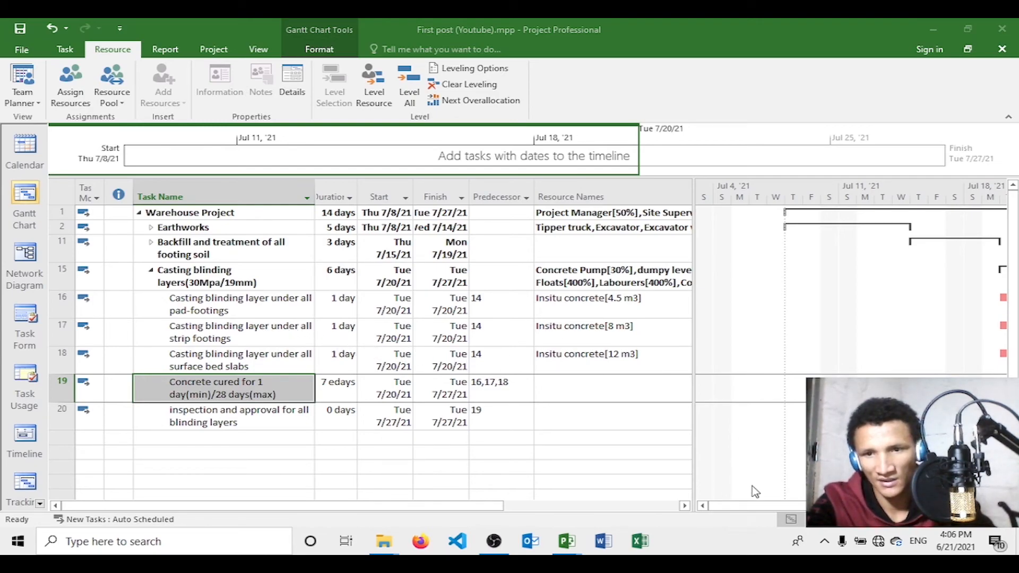
drag(752, 505, 862, 505)
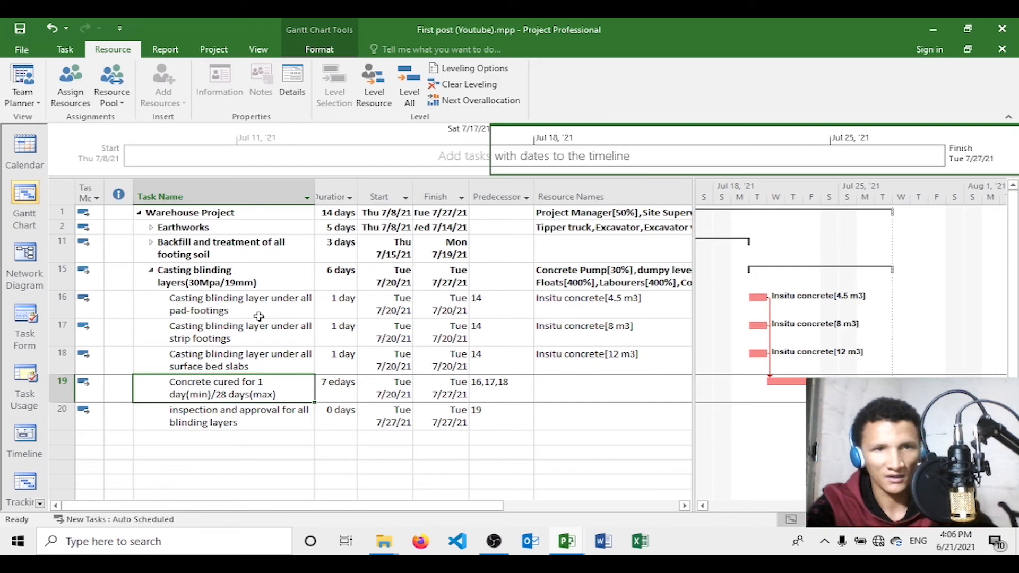
- Switch the Gantt Chart's task table from Entry to Cost to examine each task's total cost
click(40, 504)
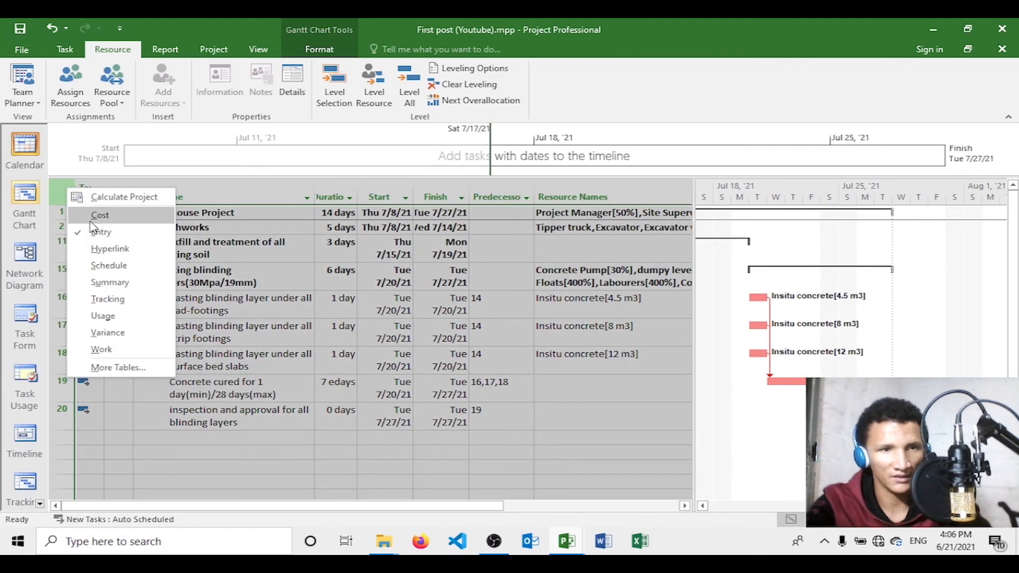
click(52, 192)
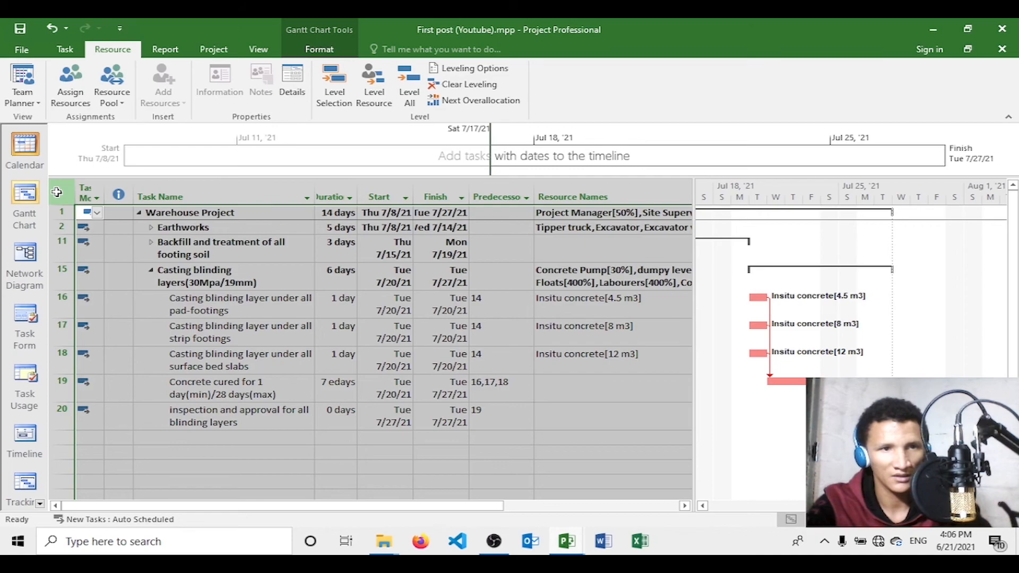
right_click(56, 192)
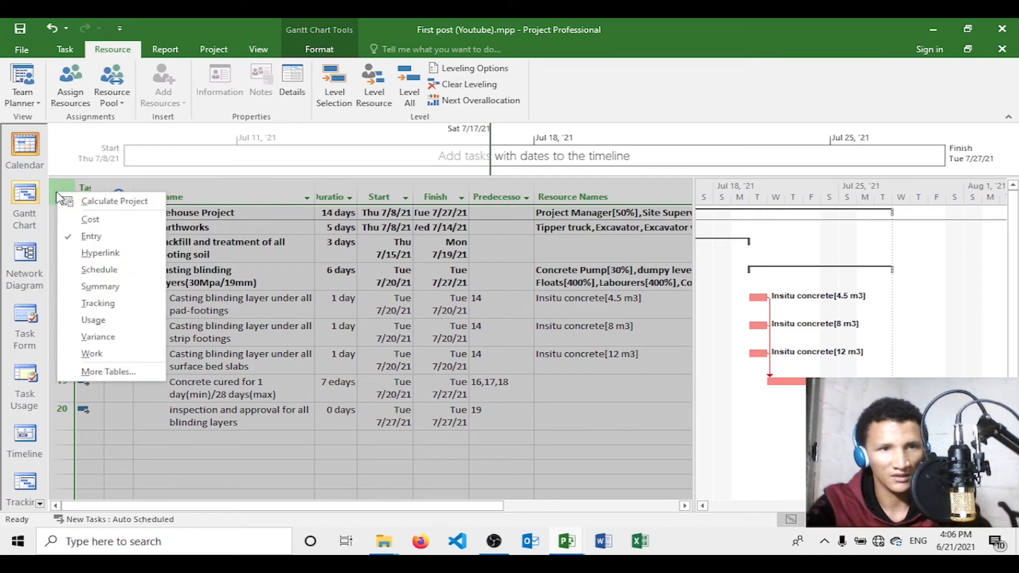
click(89, 220)
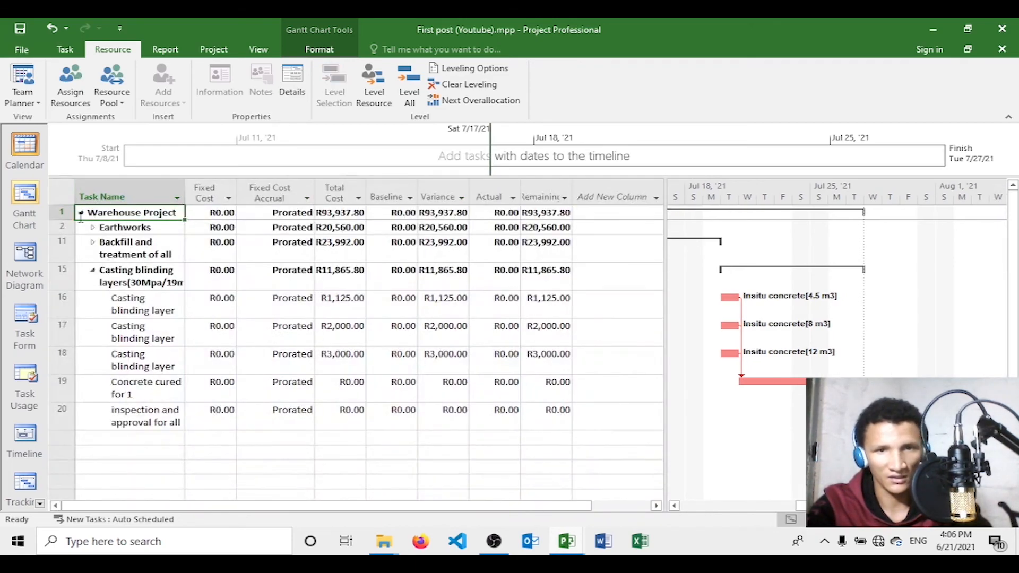
- Check the blinding layer subtasks' costs and collapse the Casting blinding layers(30Mpa/19mm) summary task
click(95, 275)
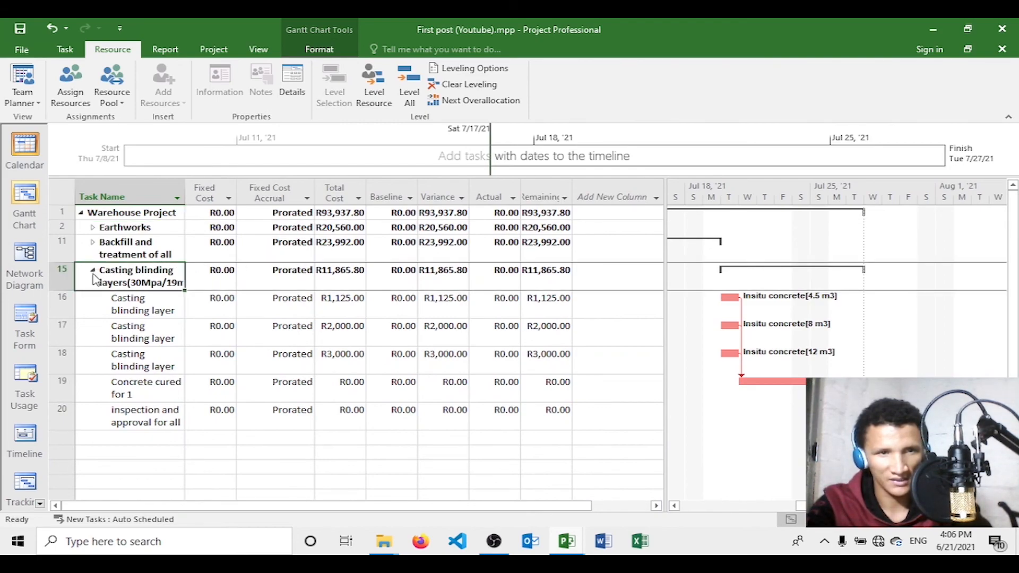
click(93, 273)
click(151, 308)
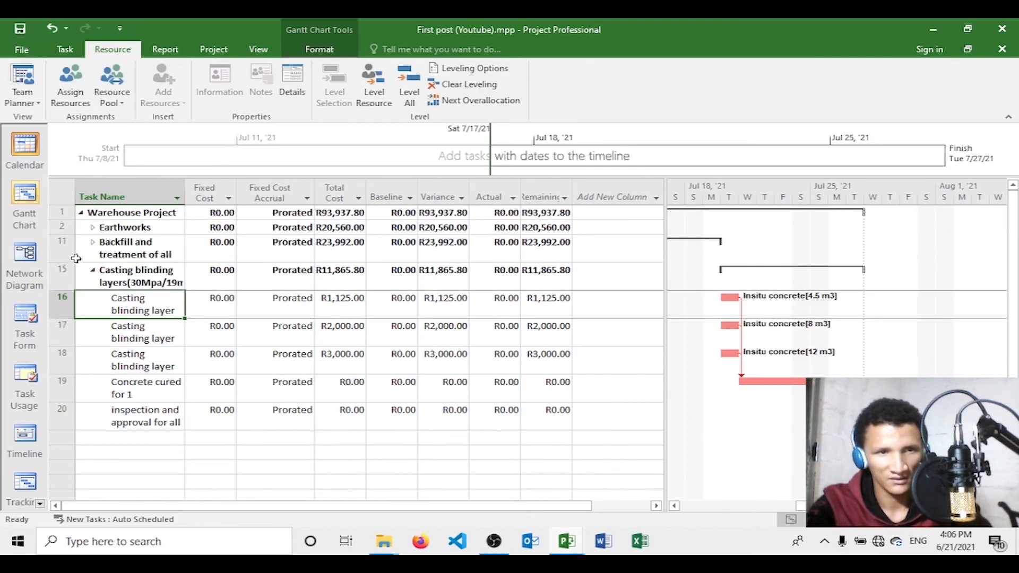
click(93, 271)
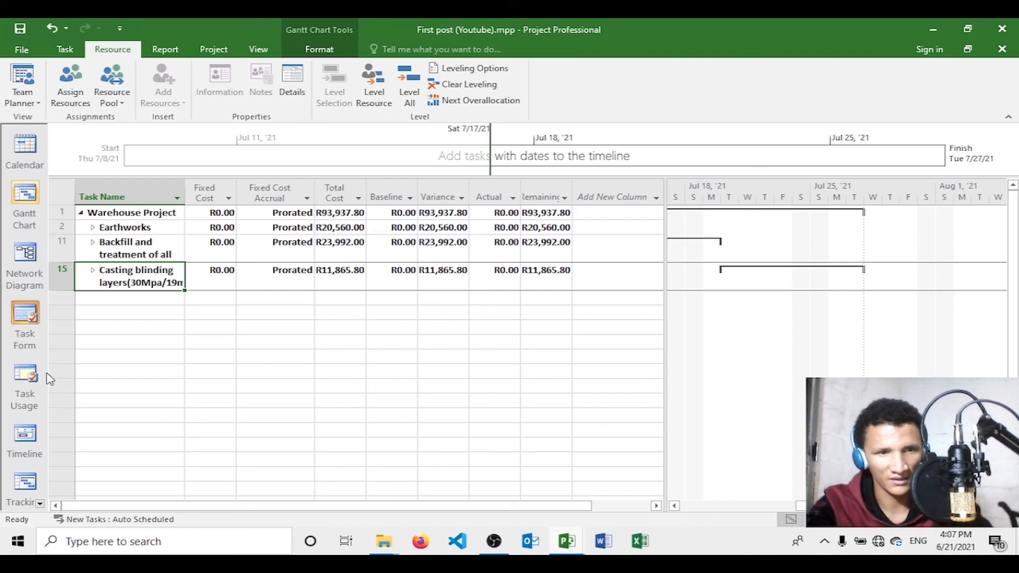
- Open the Resource Sheet and display its Cost table to examine the cost of each resource
click(39, 504)
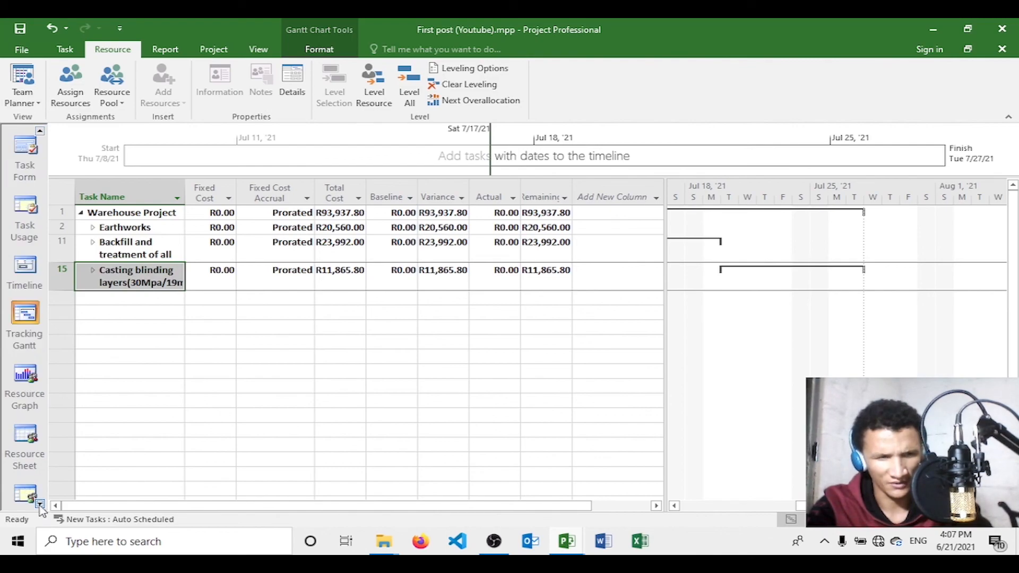
click(27, 443)
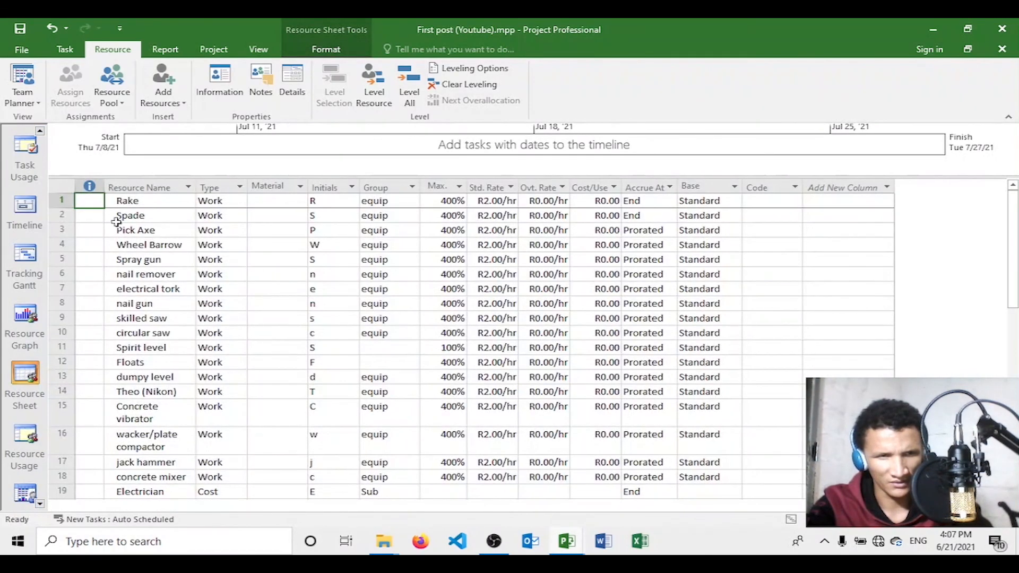
right_click(98, 197)
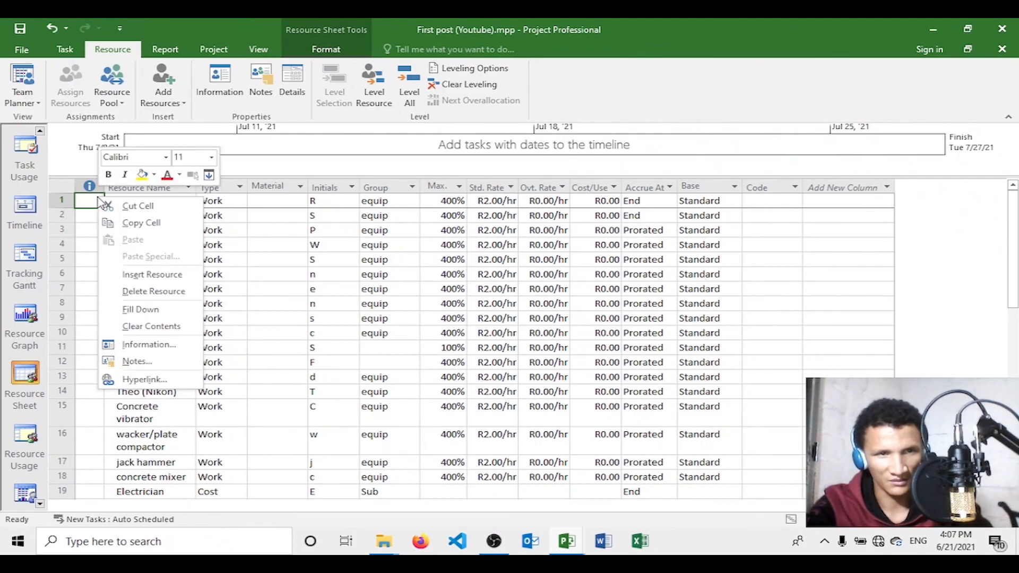
right_click(68, 190)
right_click(67, 190)
click(109, 214)
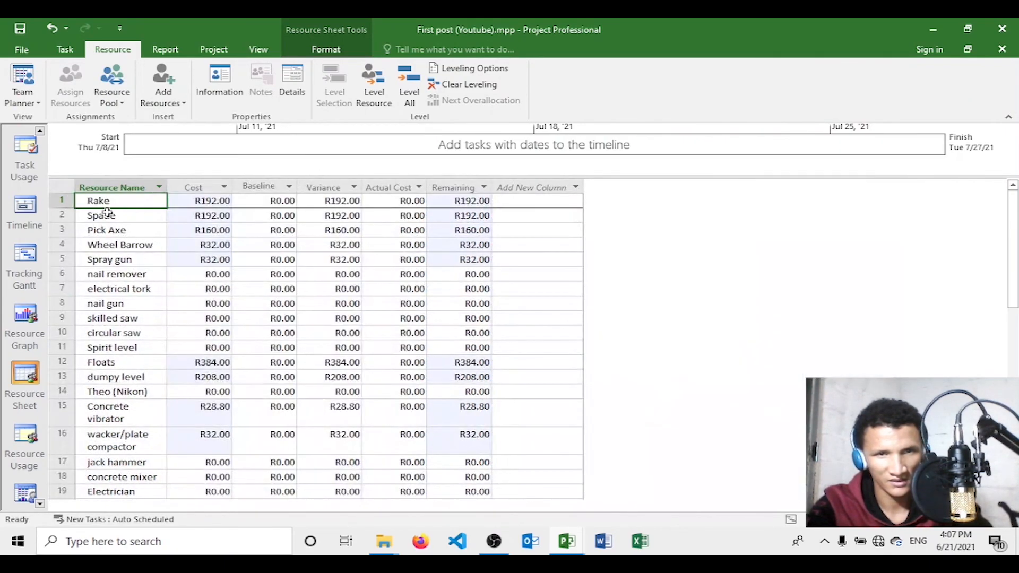